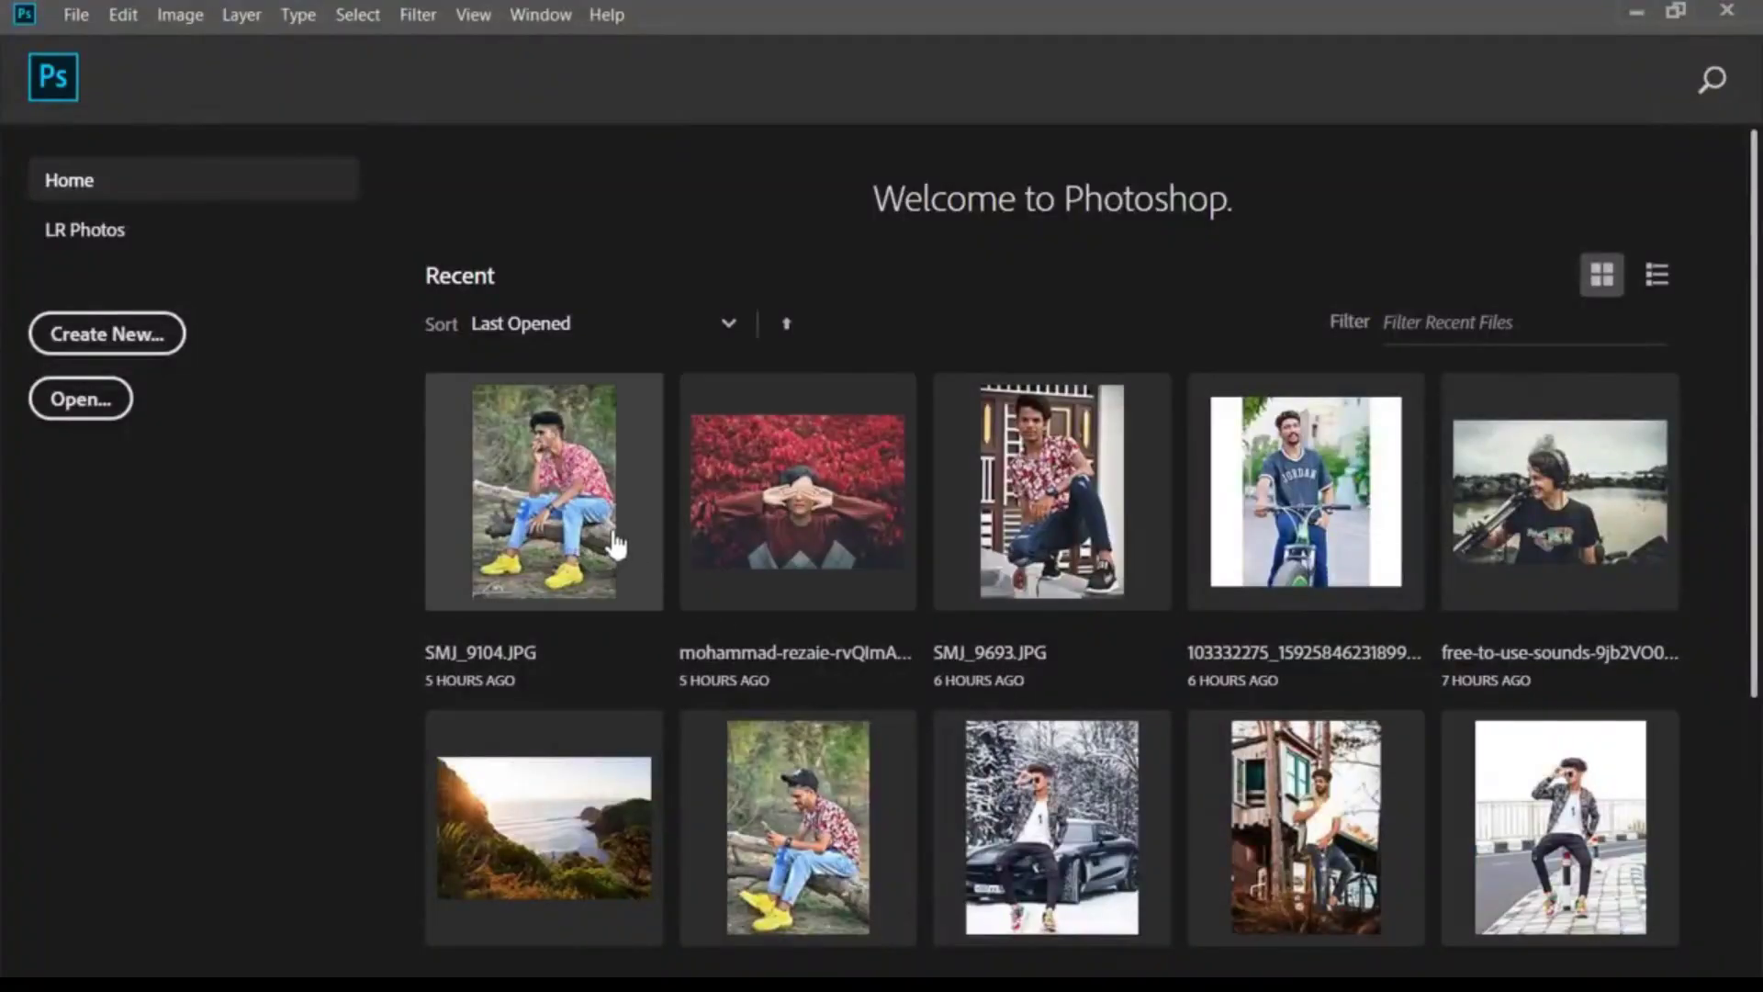
# Step: Open the recent photo SMJ_9104.JPG of the man sitting on a log
pyautogui.click(611, 533)
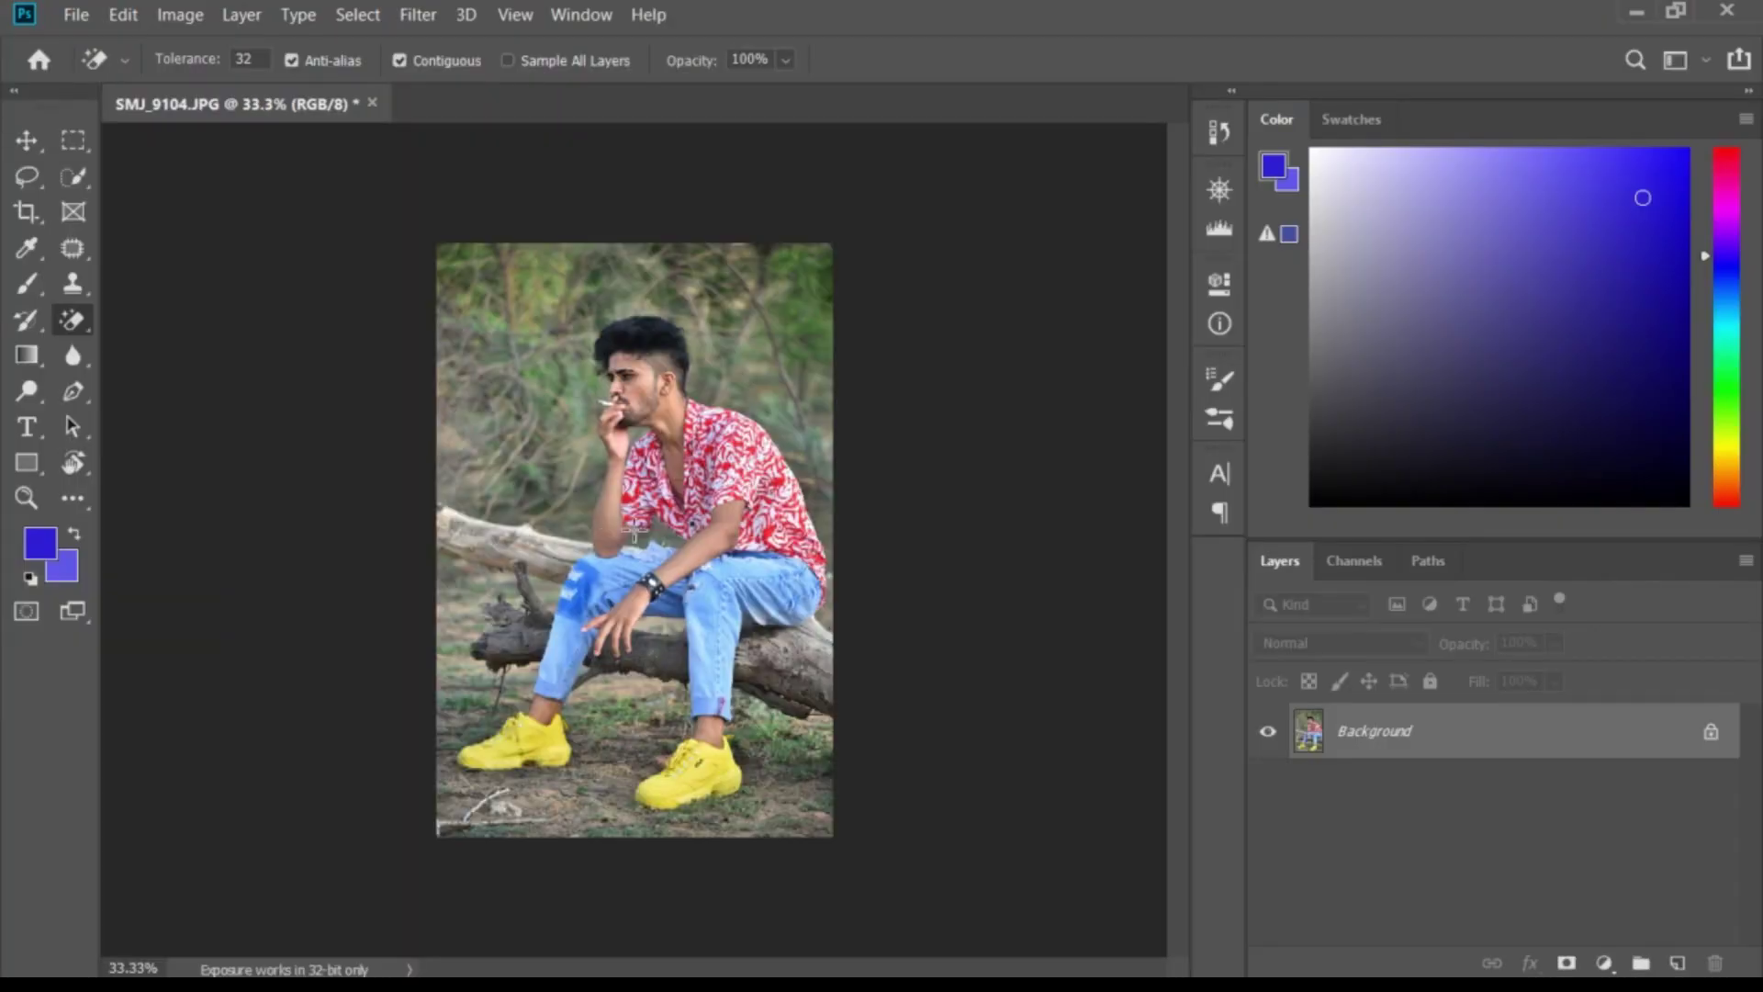
# Step: Duplicate the Background layer and open the Camera Raw Filter on the copy
pyautogui.moveTo(1458, 728); pyautogui.dragTo(1678, 968)
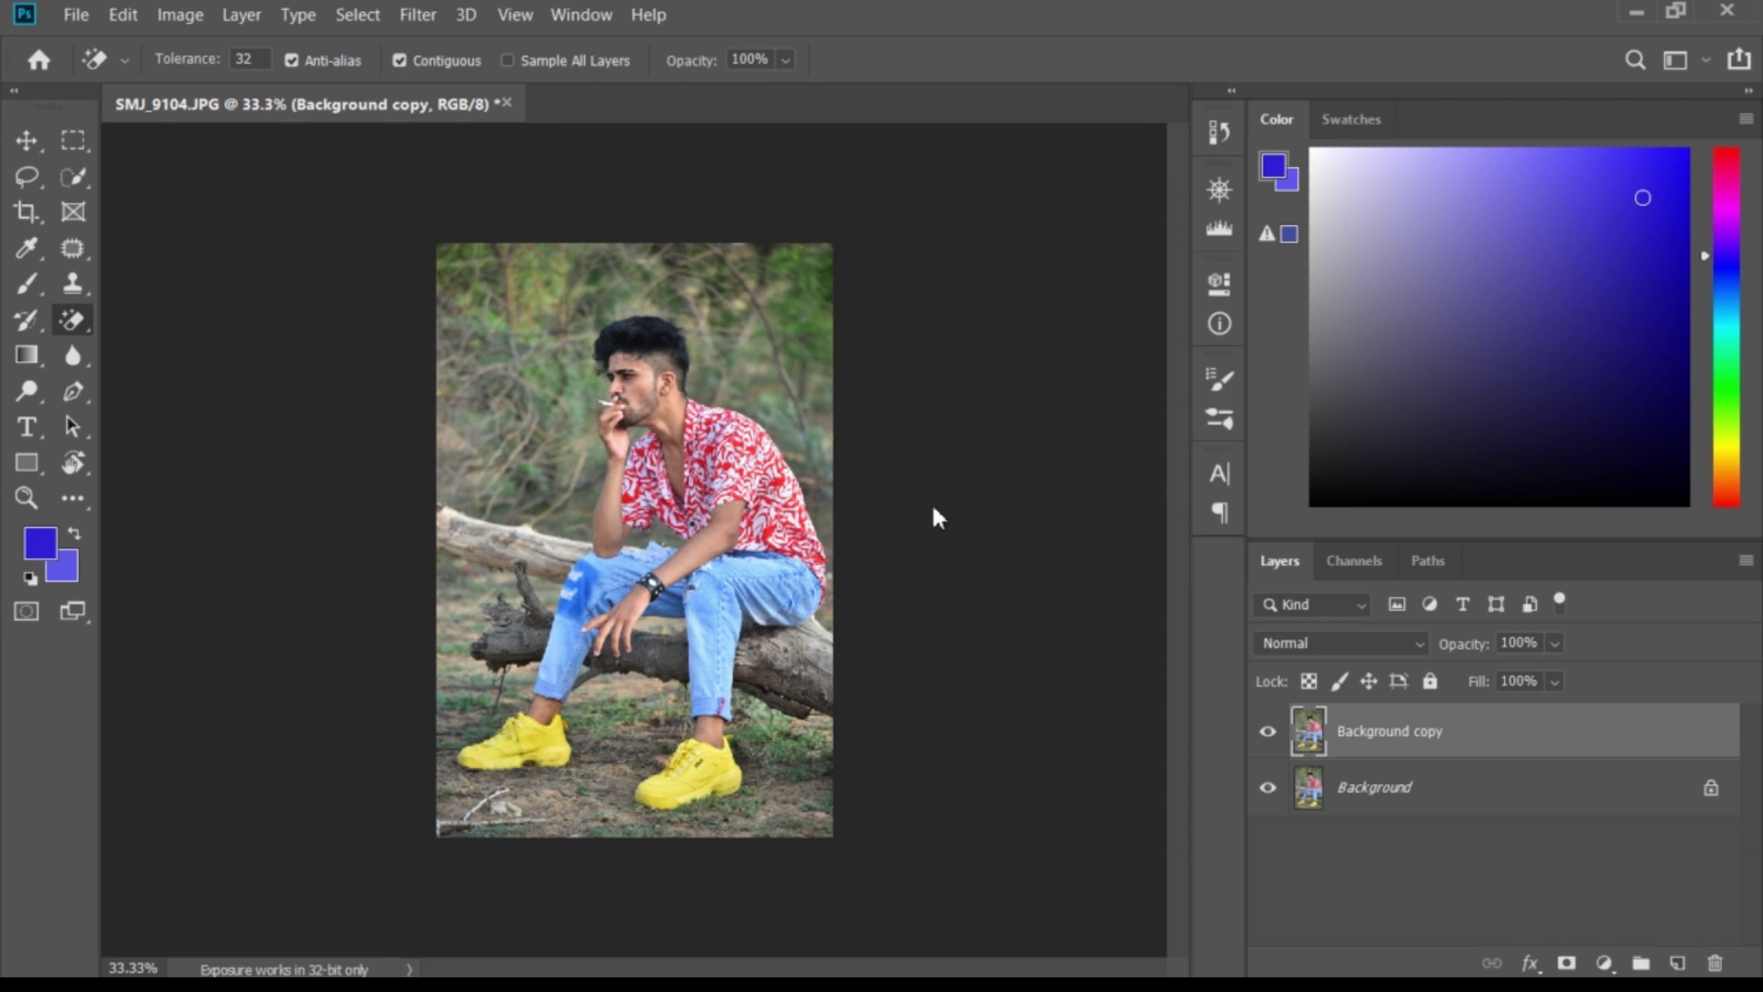
pyautogui.hotkey('ctrl', 'shift', 'a')
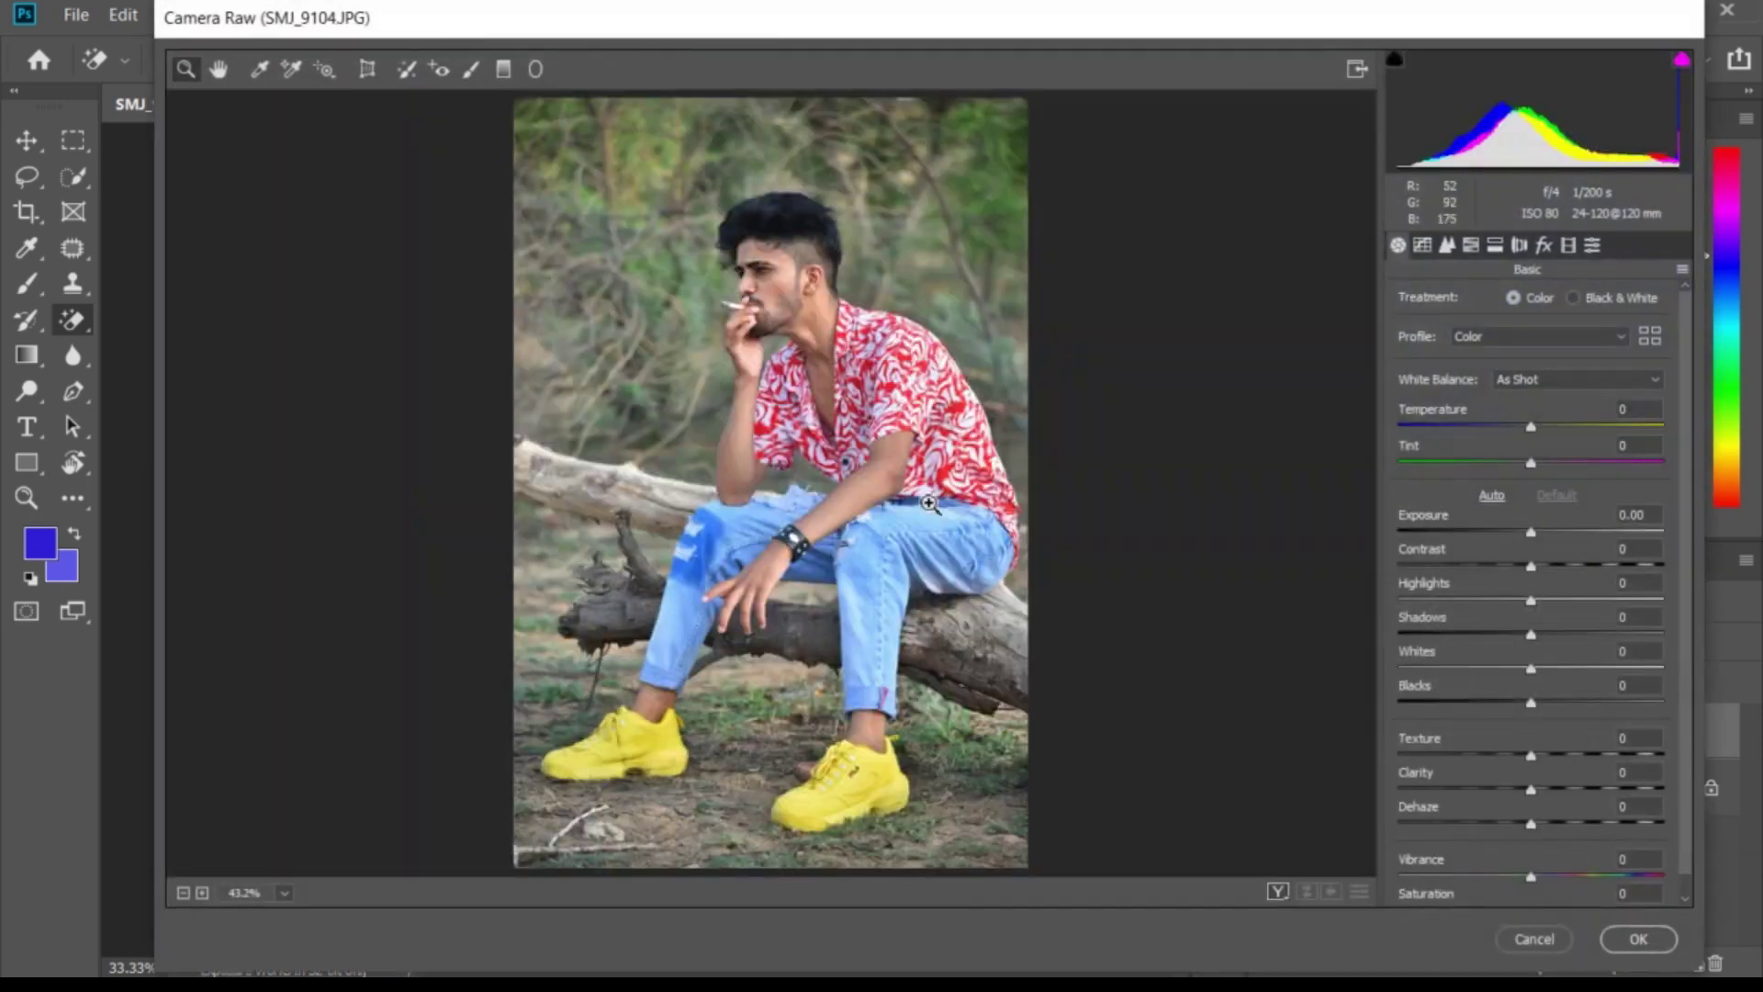
# Step: Apply Auto tone, then shift the Reds, Oranges, Yellows and Aquas hues toward olive-yellow
pyautogui.click(1491, 496)
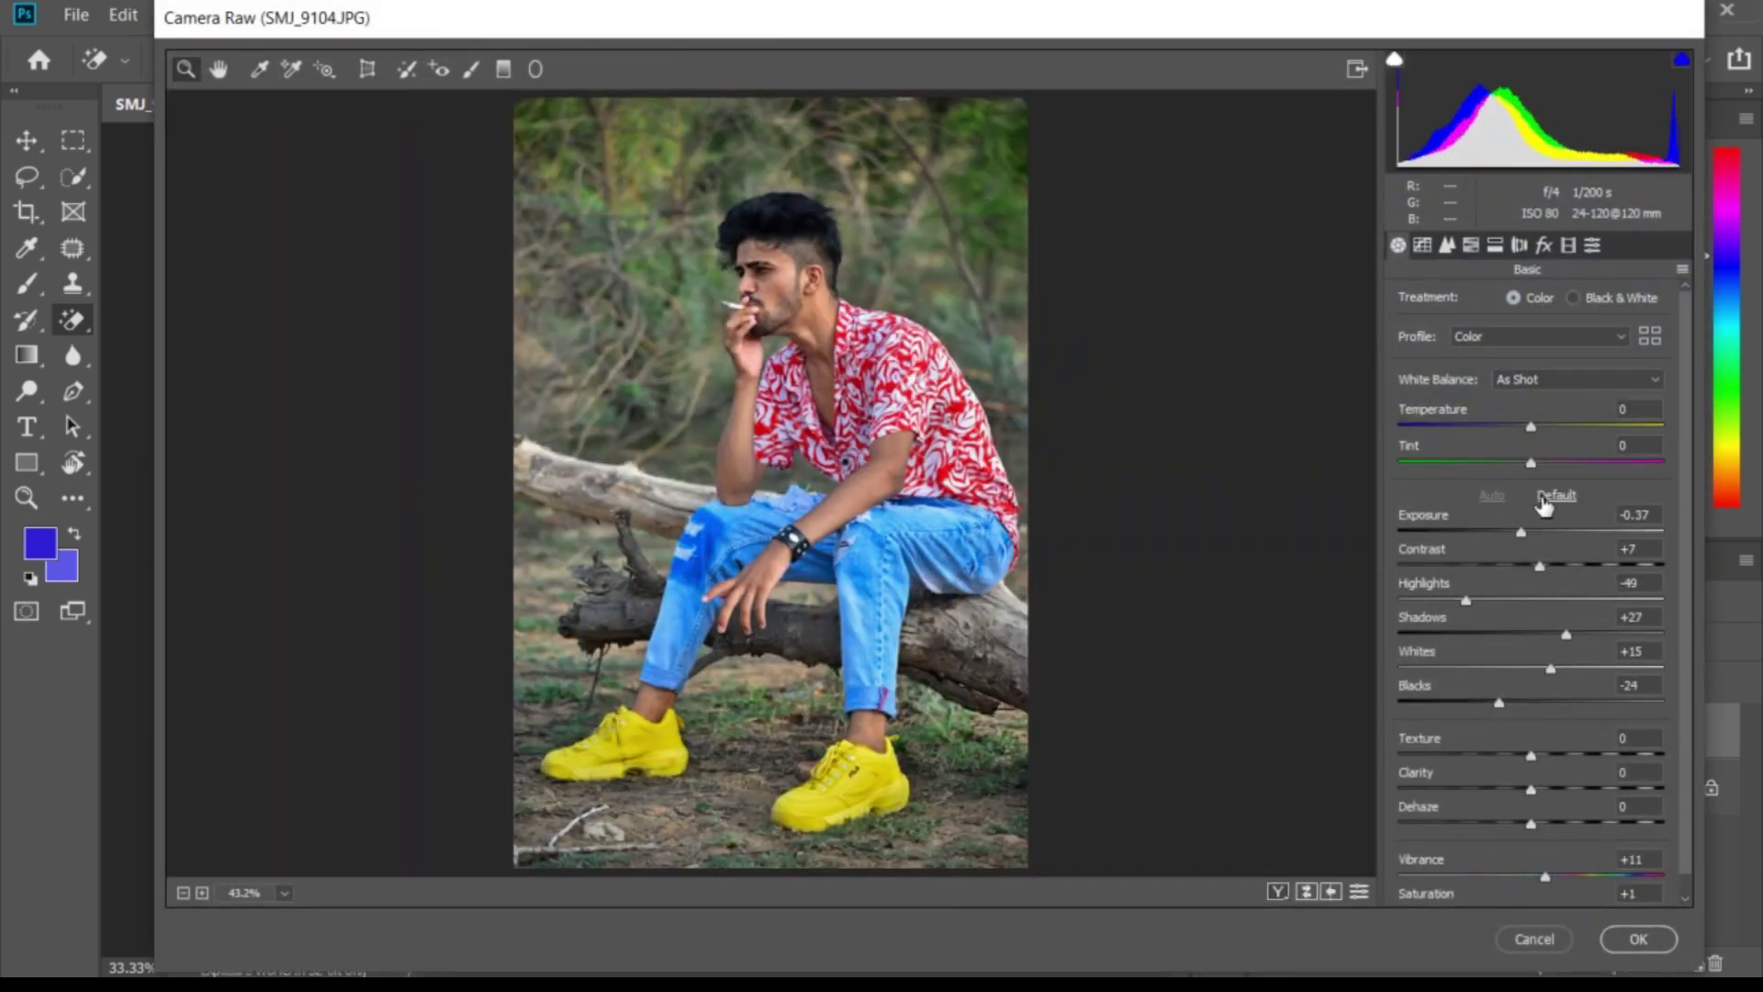
pyautogui.click(1472, 245)
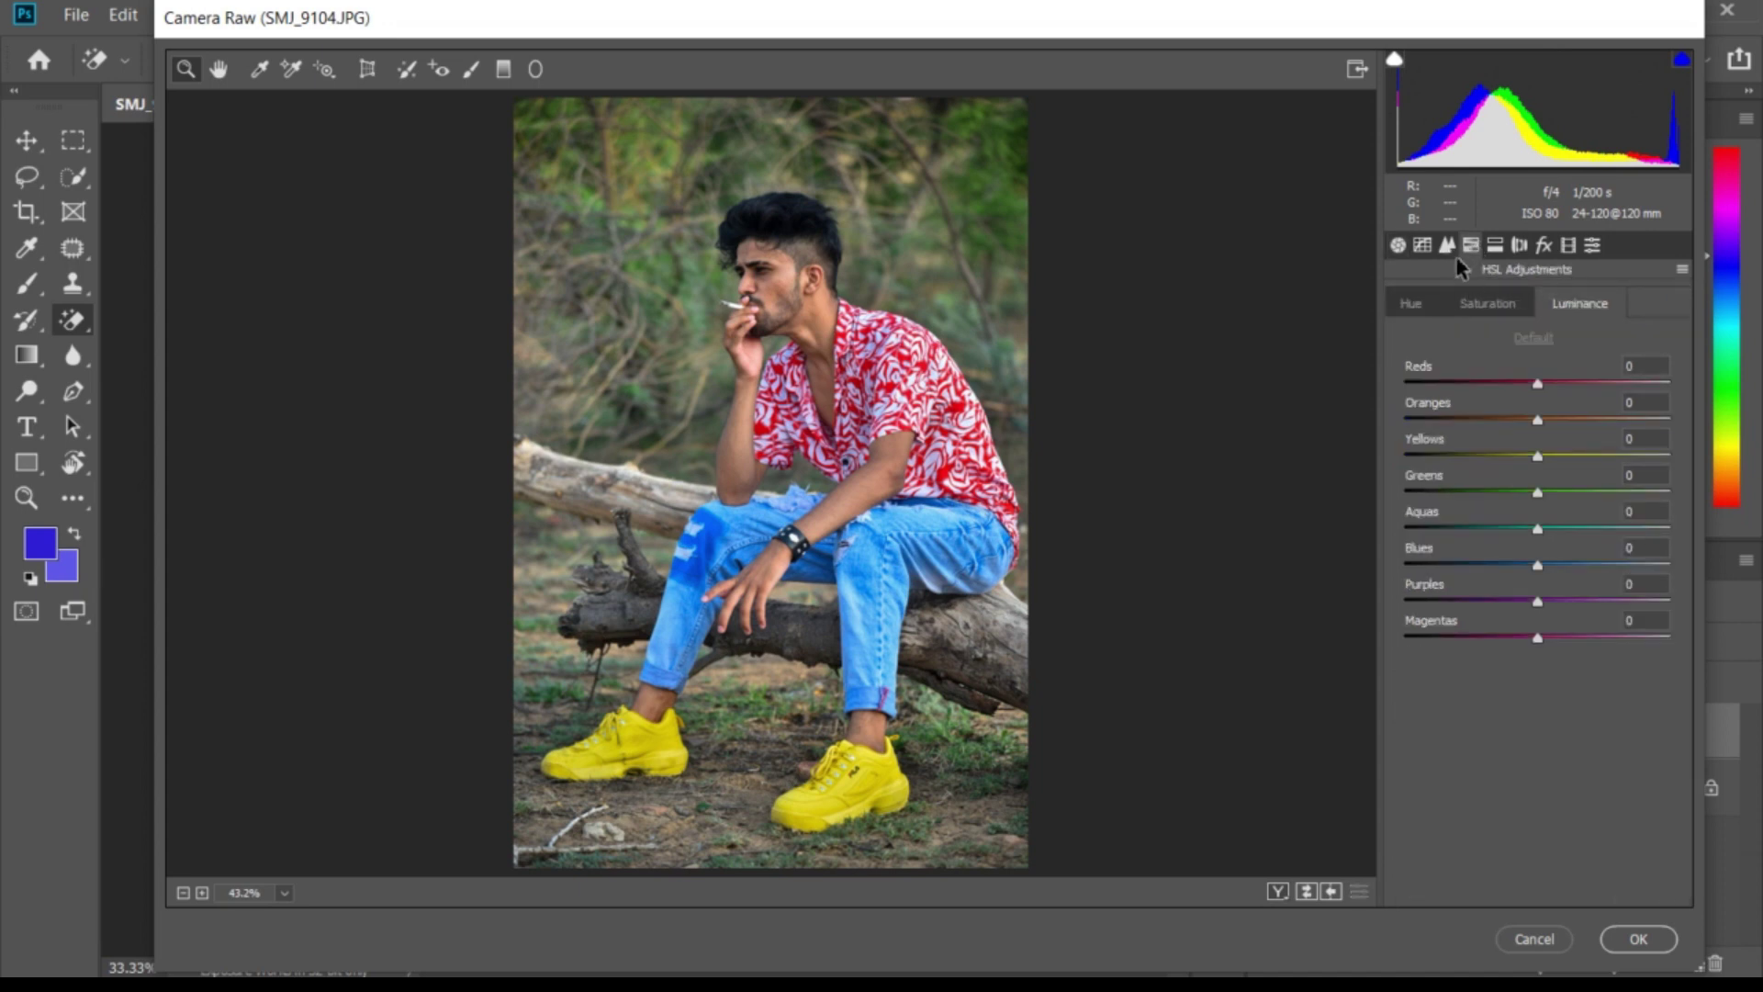
pyautogui.click(1483, 306)
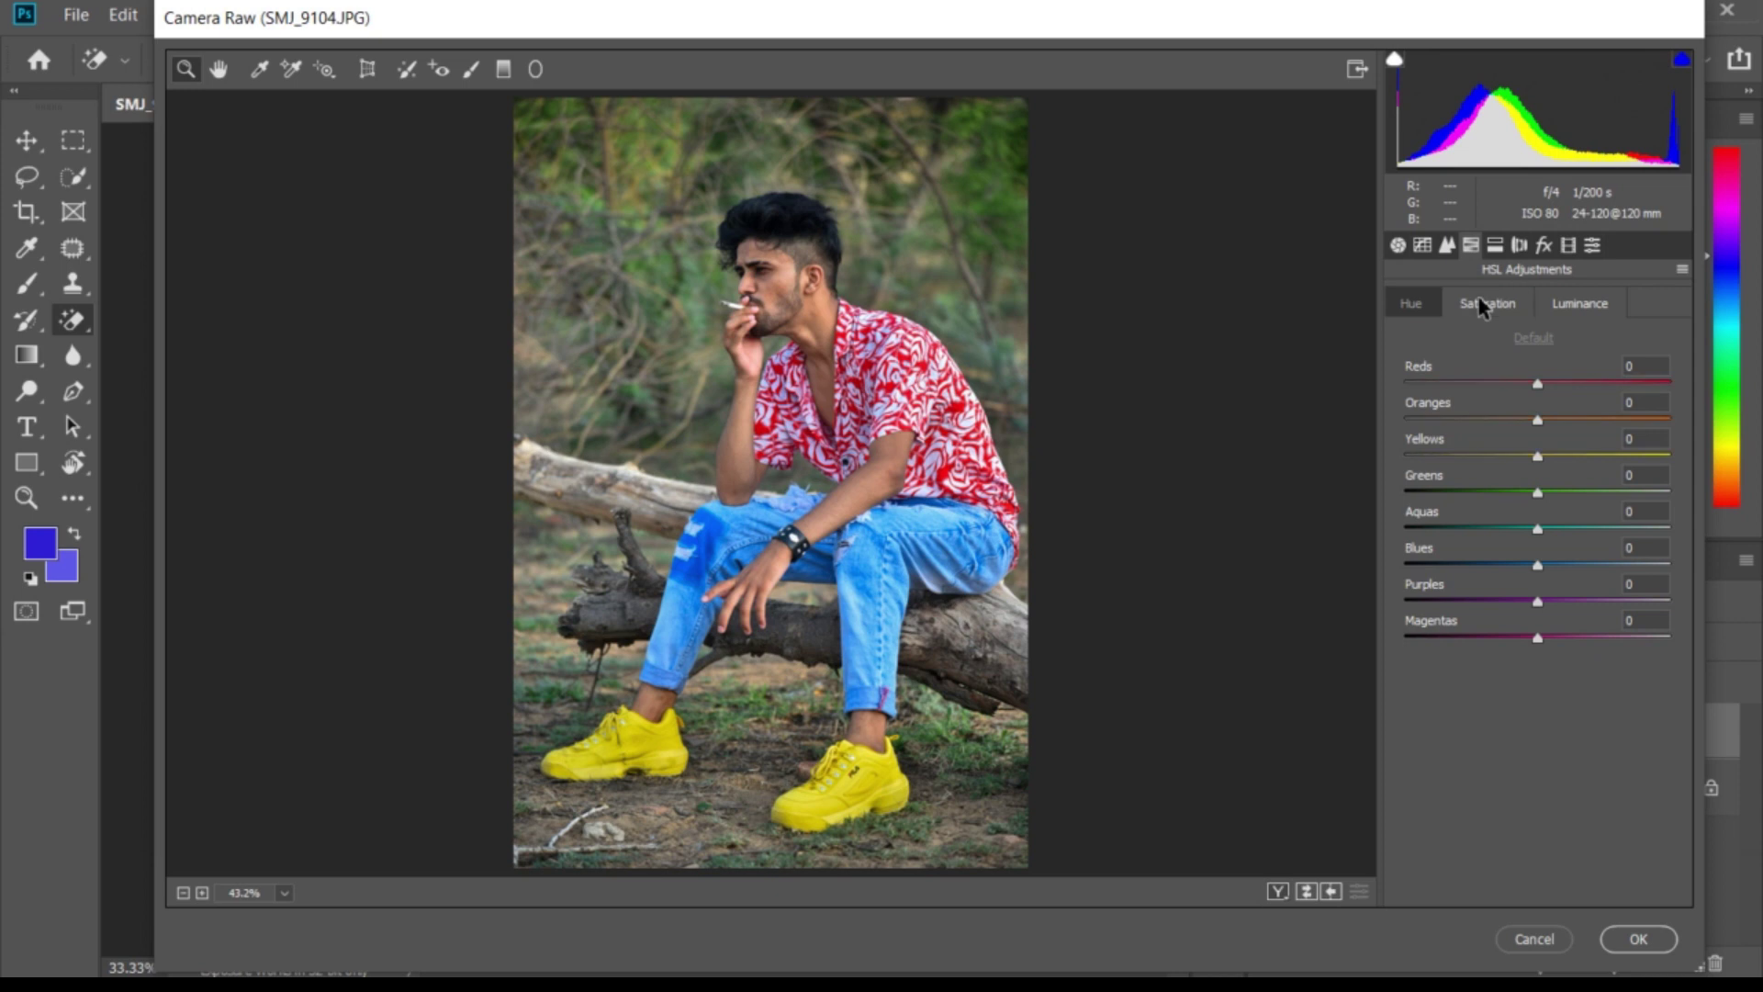
pyautogui.click(1421, 307)
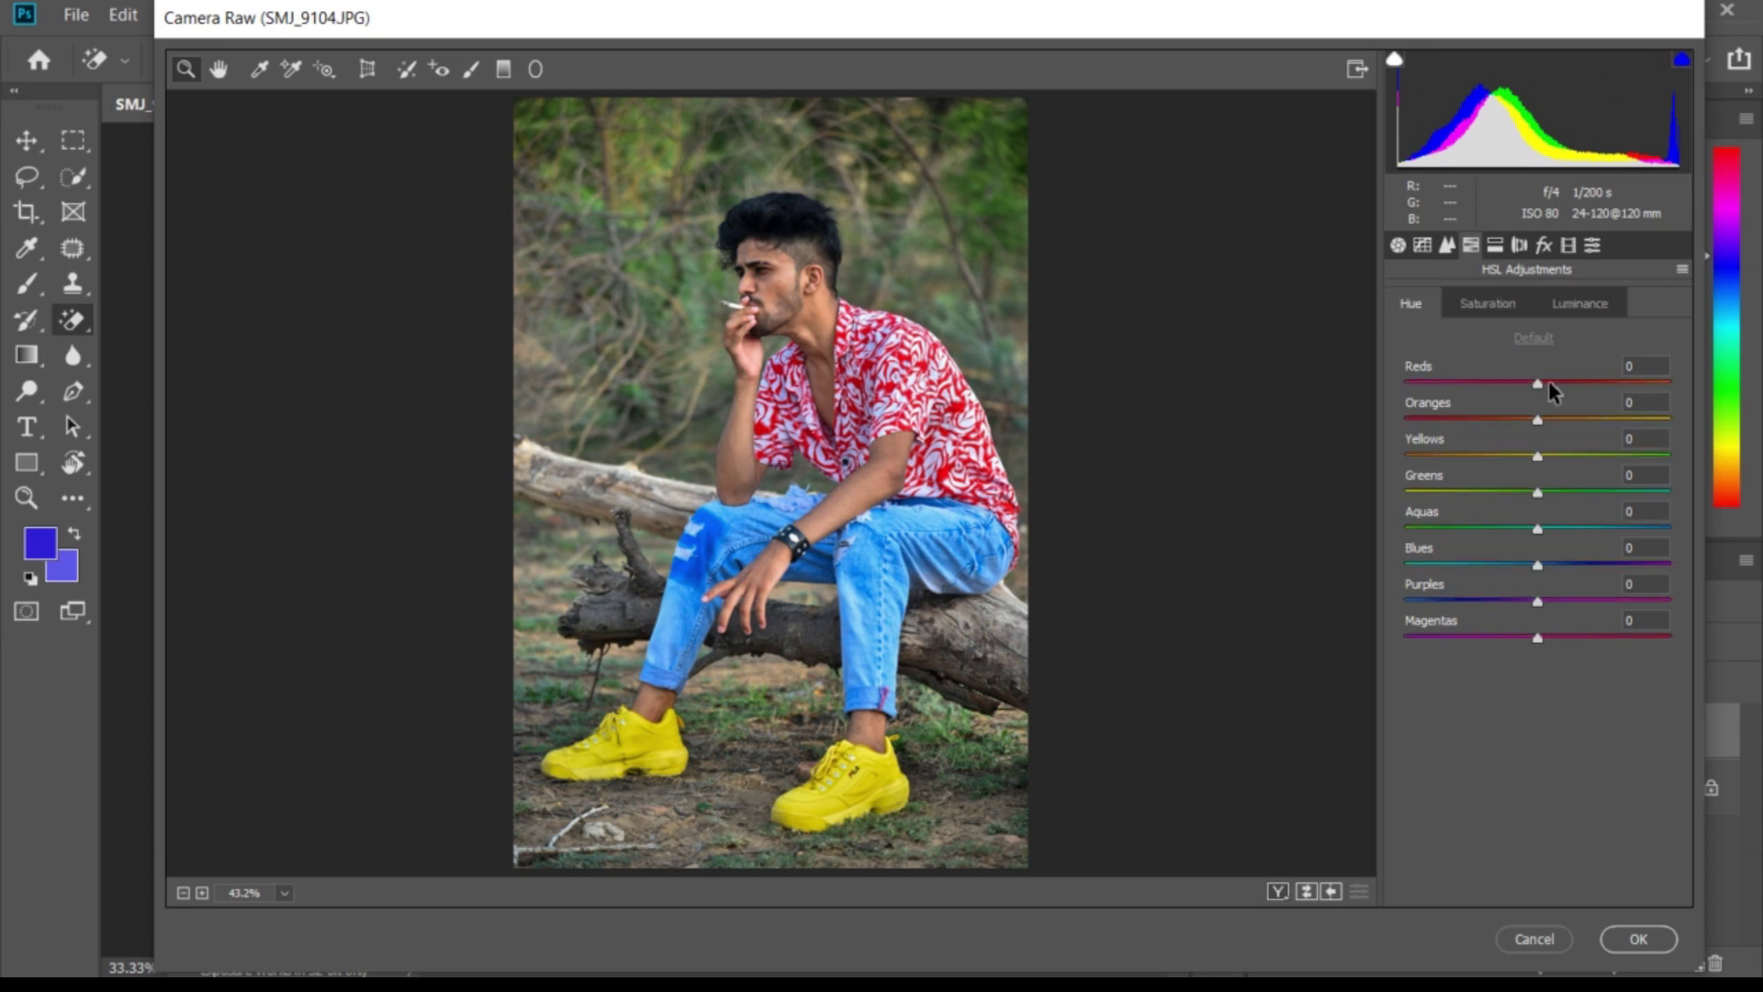
pyautogui.moveTo(1546, 383); pyautogui.dragTo(1497, 395)
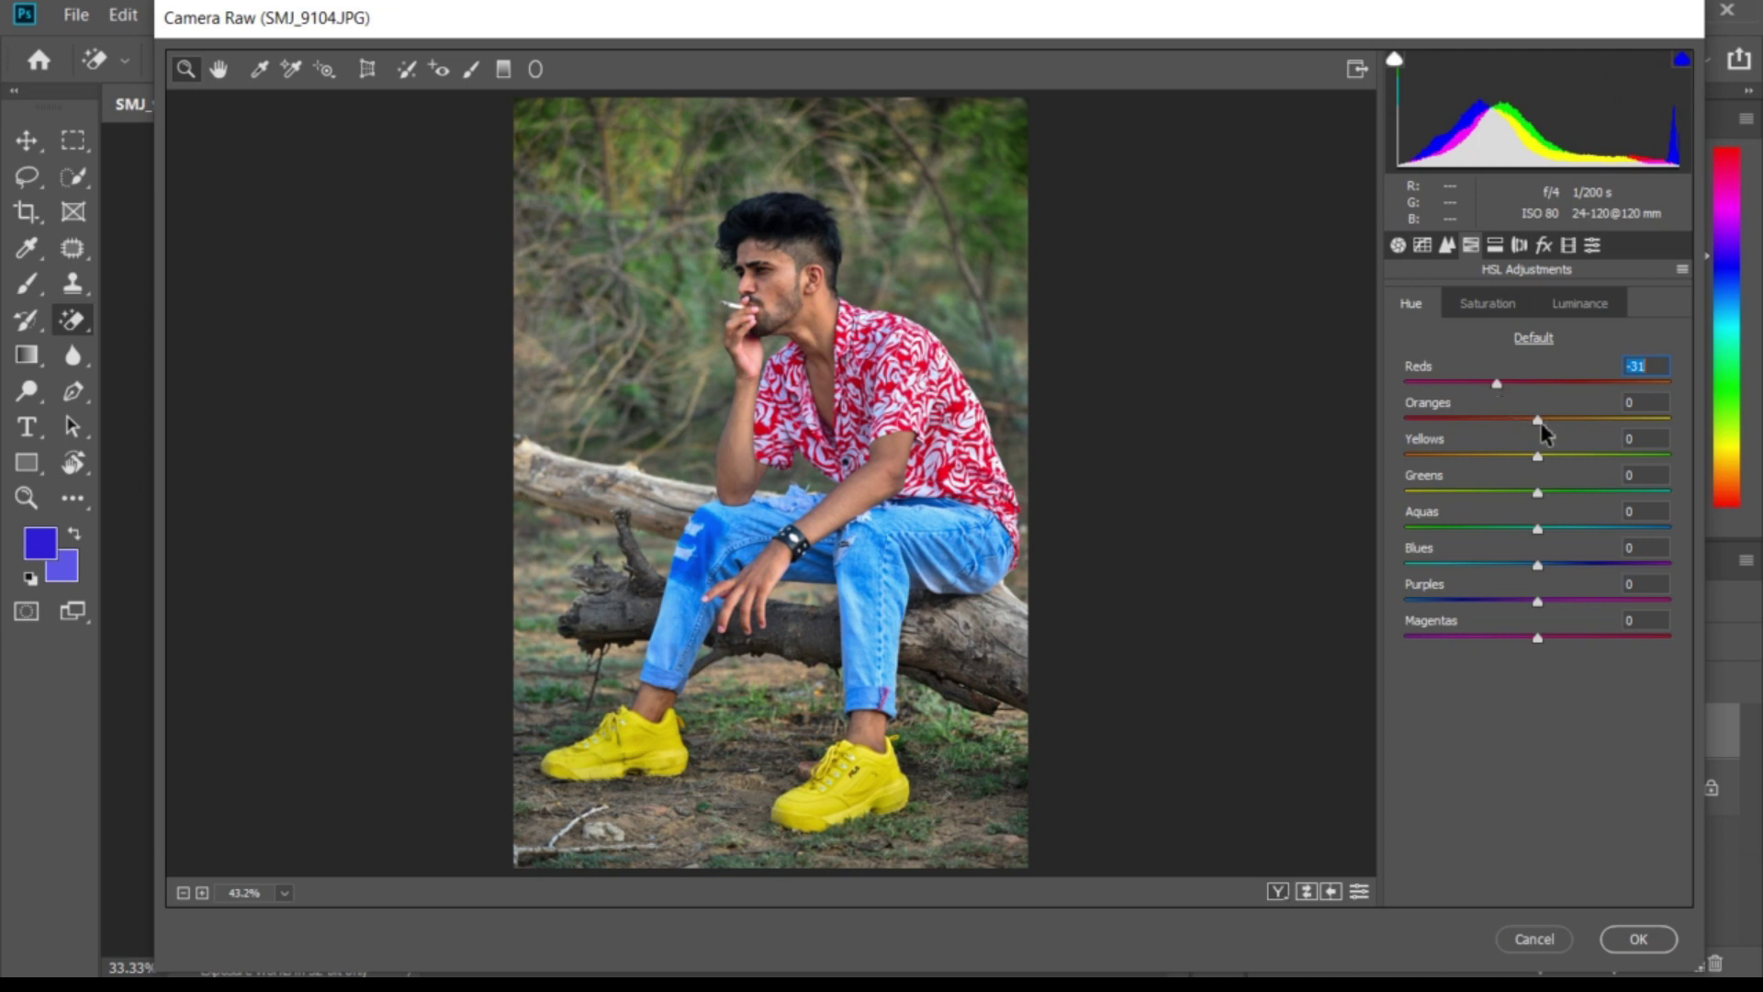
pyautogui.moveTo(1540, 424); pyautogui.dragTo(1564, 421)
pyautogui.moveTo(1531, 457)
pyautogui.mouseDown()
pyautogui.moveTo(1562, 461)
pyautogui.moveTo(1338, 540)
pyautogui.mouseUp()
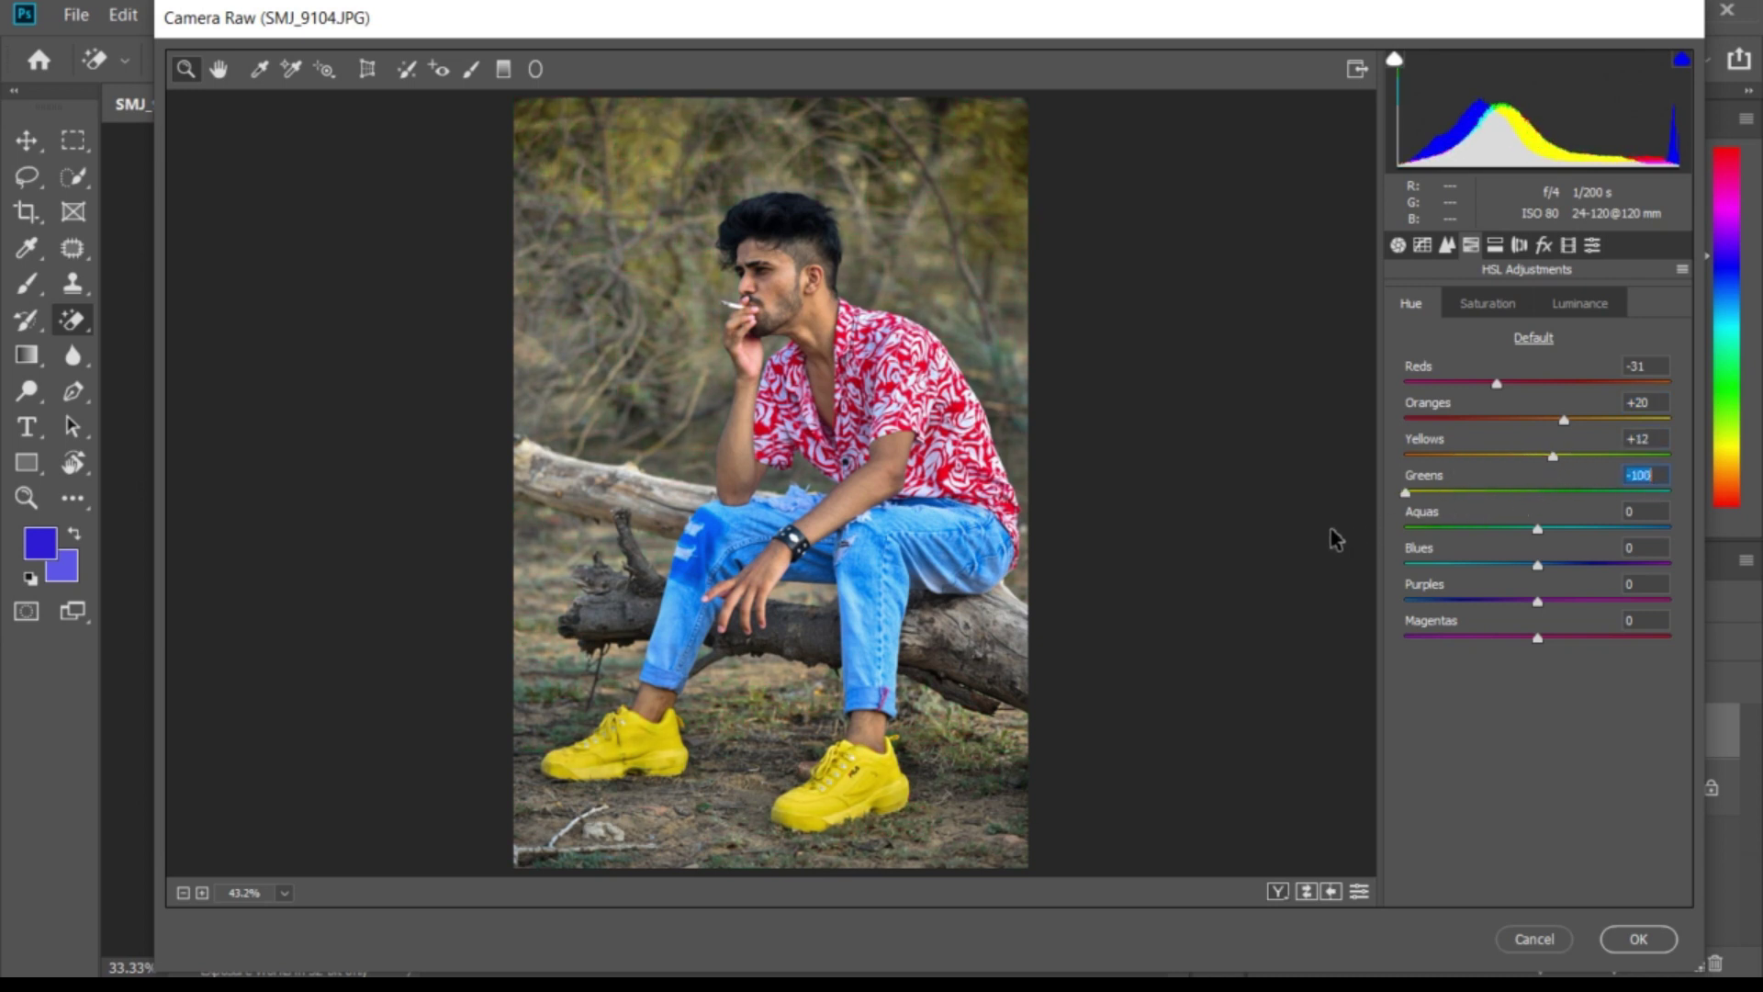
pyautogui.moveTo(1539, 529)
pyautogui.mouseDown()
pyautogui.moveTo(1564, 542)
pyautogui.moveTo(1536, 571)
pyautogui.mouseUp()
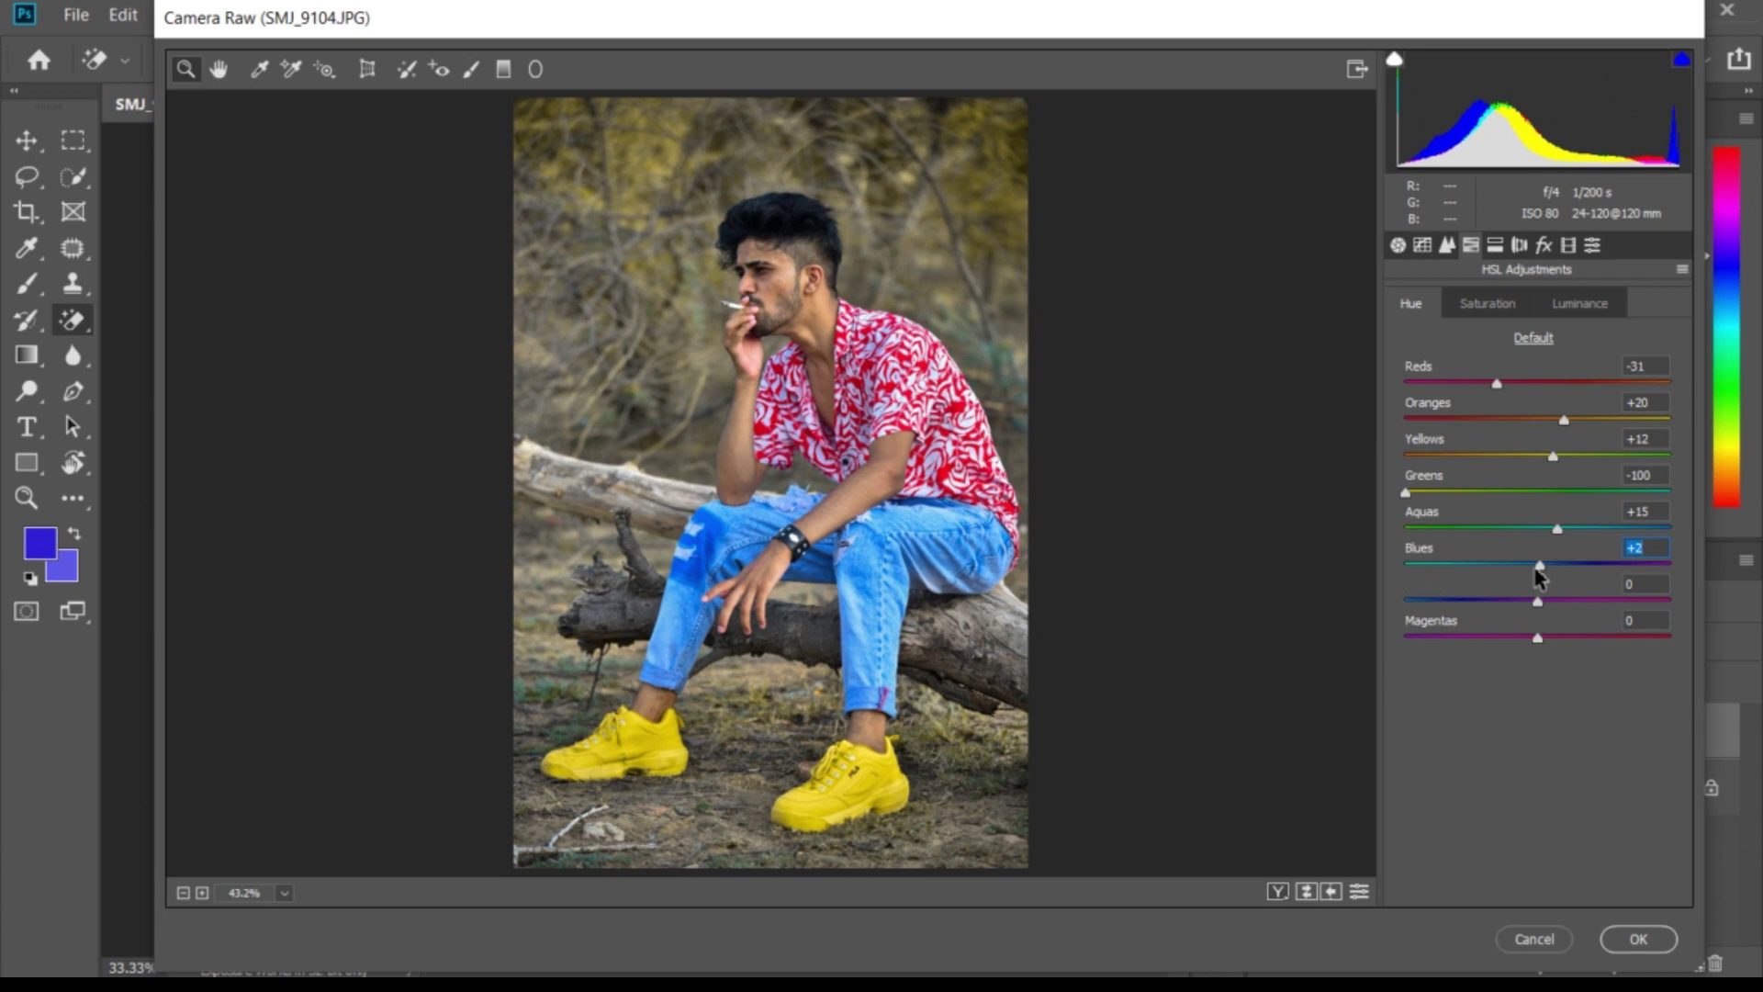
# Step: Desaturate the oranges, greens and aquas to grey and boost the blues and reds saturation
pyautogui.click(1490, 307)
pyautogui.moveTo(1541, 426)
pyautogui.mouseDown()
pyautogui.moveTo(1561, 434)
pyautogui.moveTo(1370, 501)
pyautogui.mouseUp()
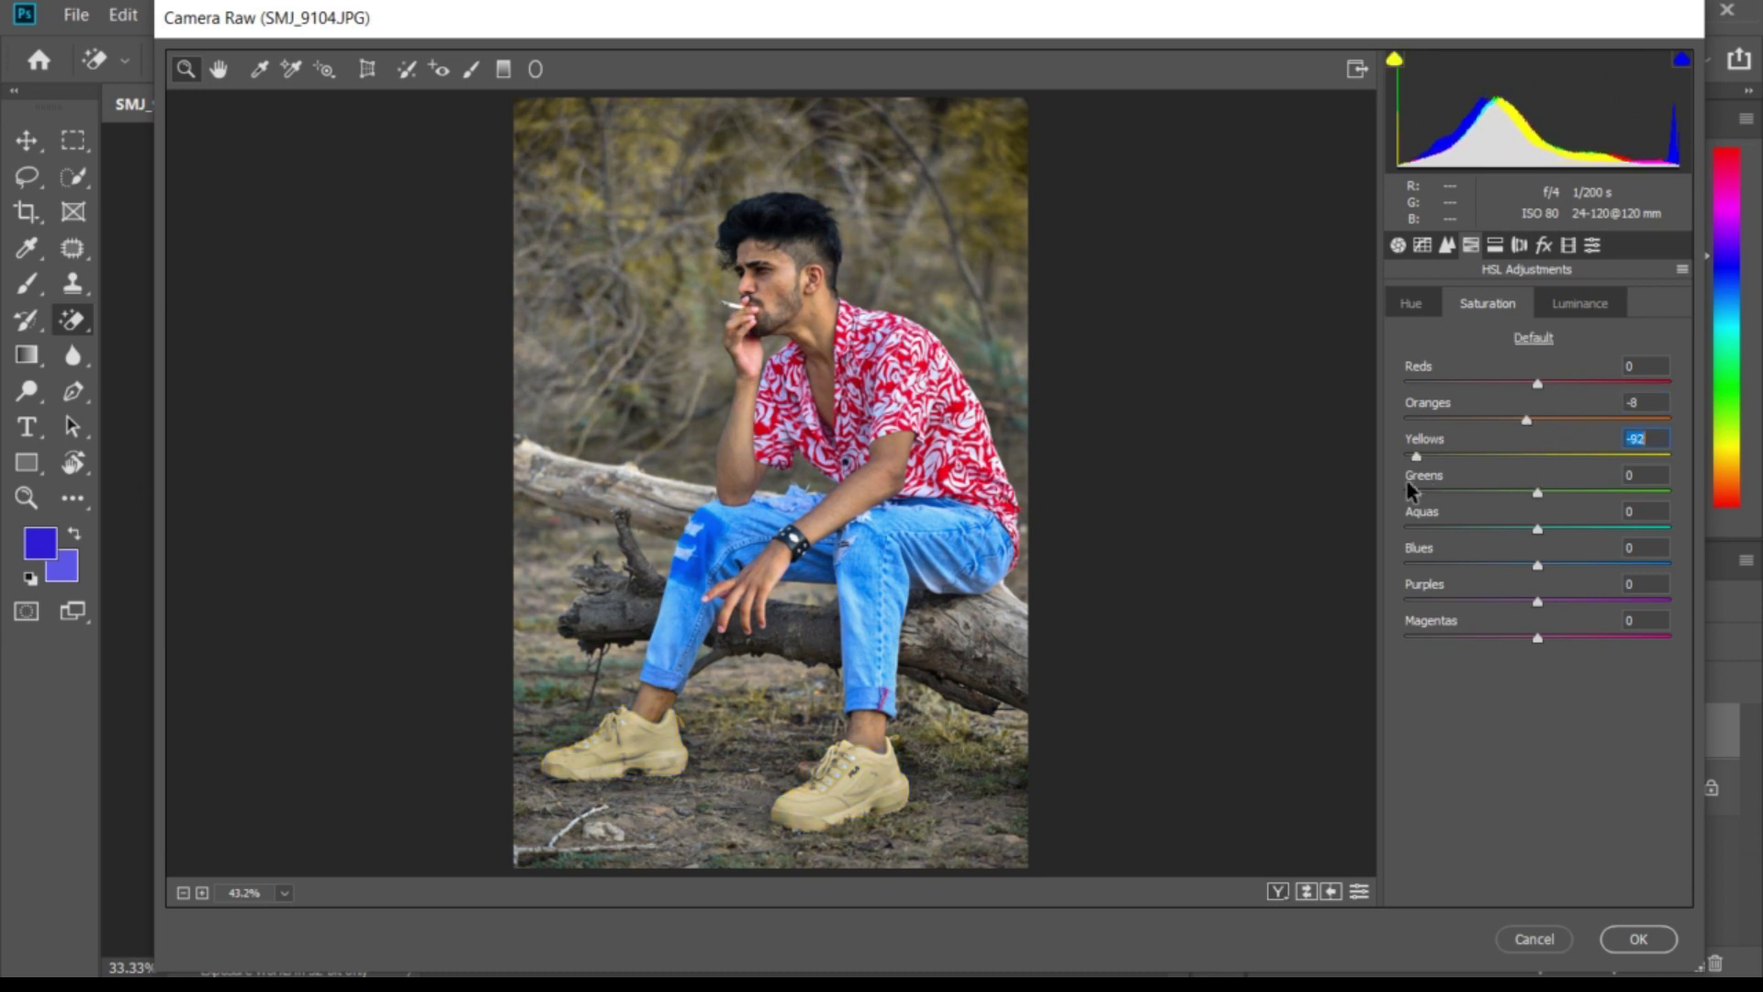
pyautogui.moveTo(1538, 496); pyautogui.dragTo(1389, 524)
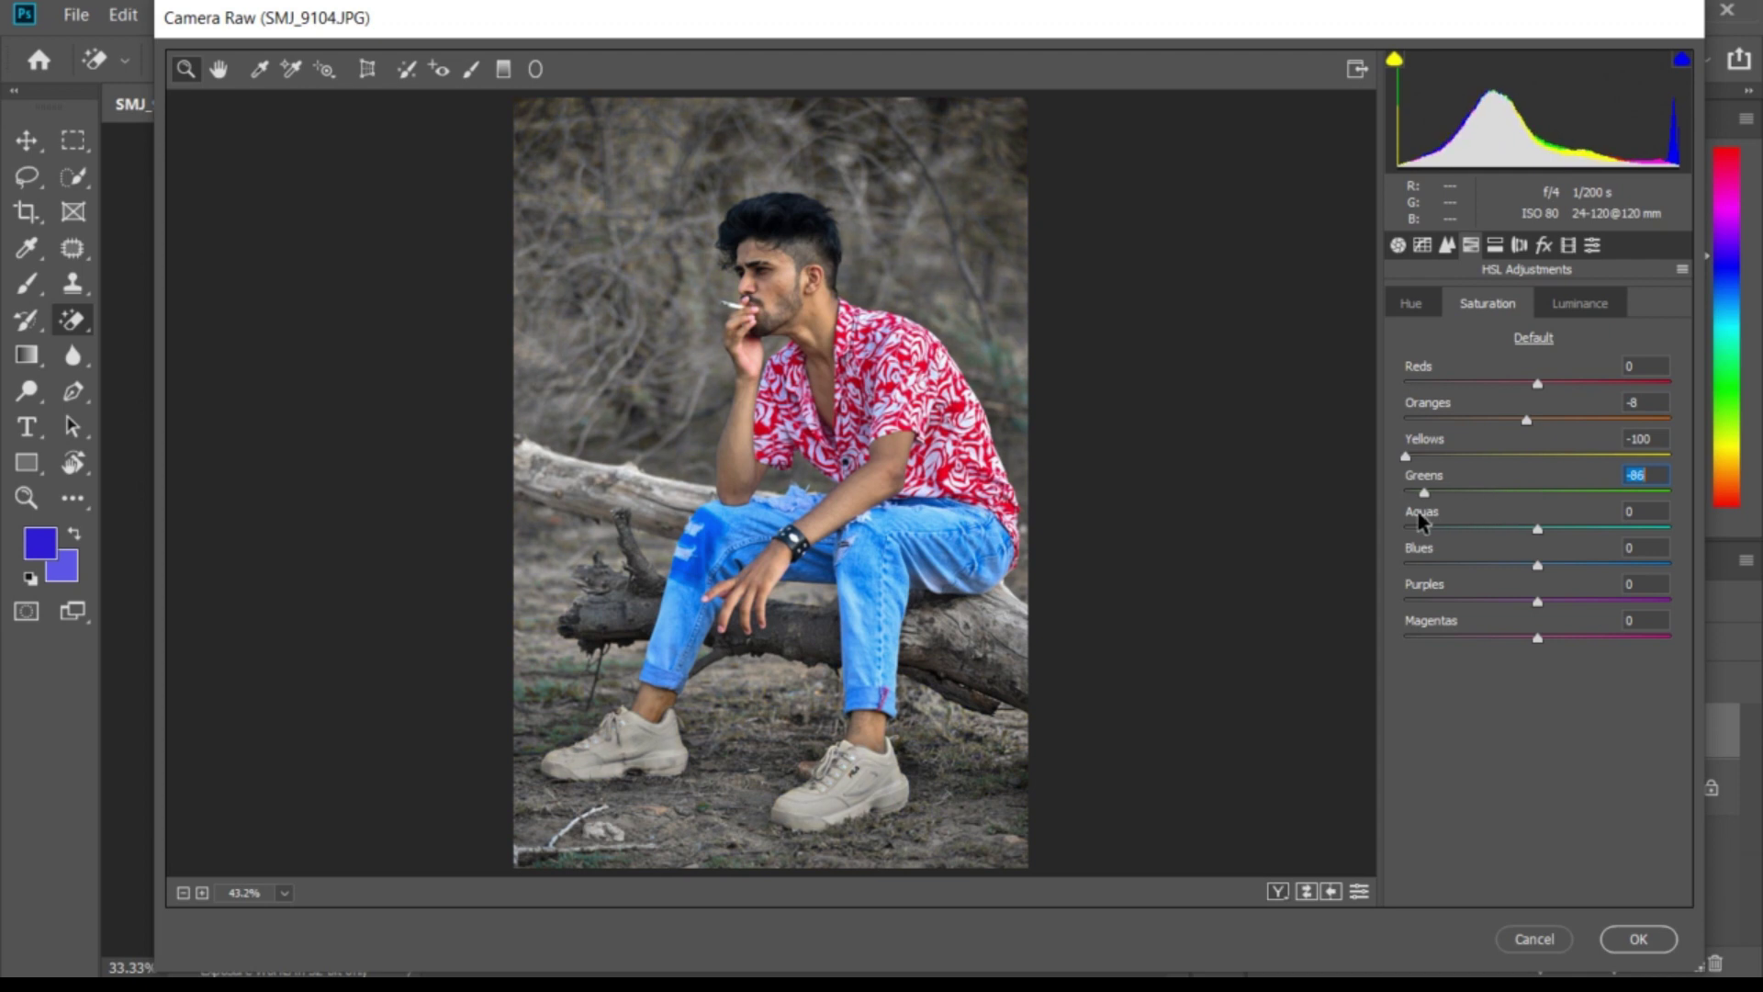
pyautogui.moveTo(1540, 535)
pyautogui.mouseDown()
pyautogui.moveTo(1428, 531)
pyautogui.moveTo(1380, 553)
pyautogui.mouseUp()
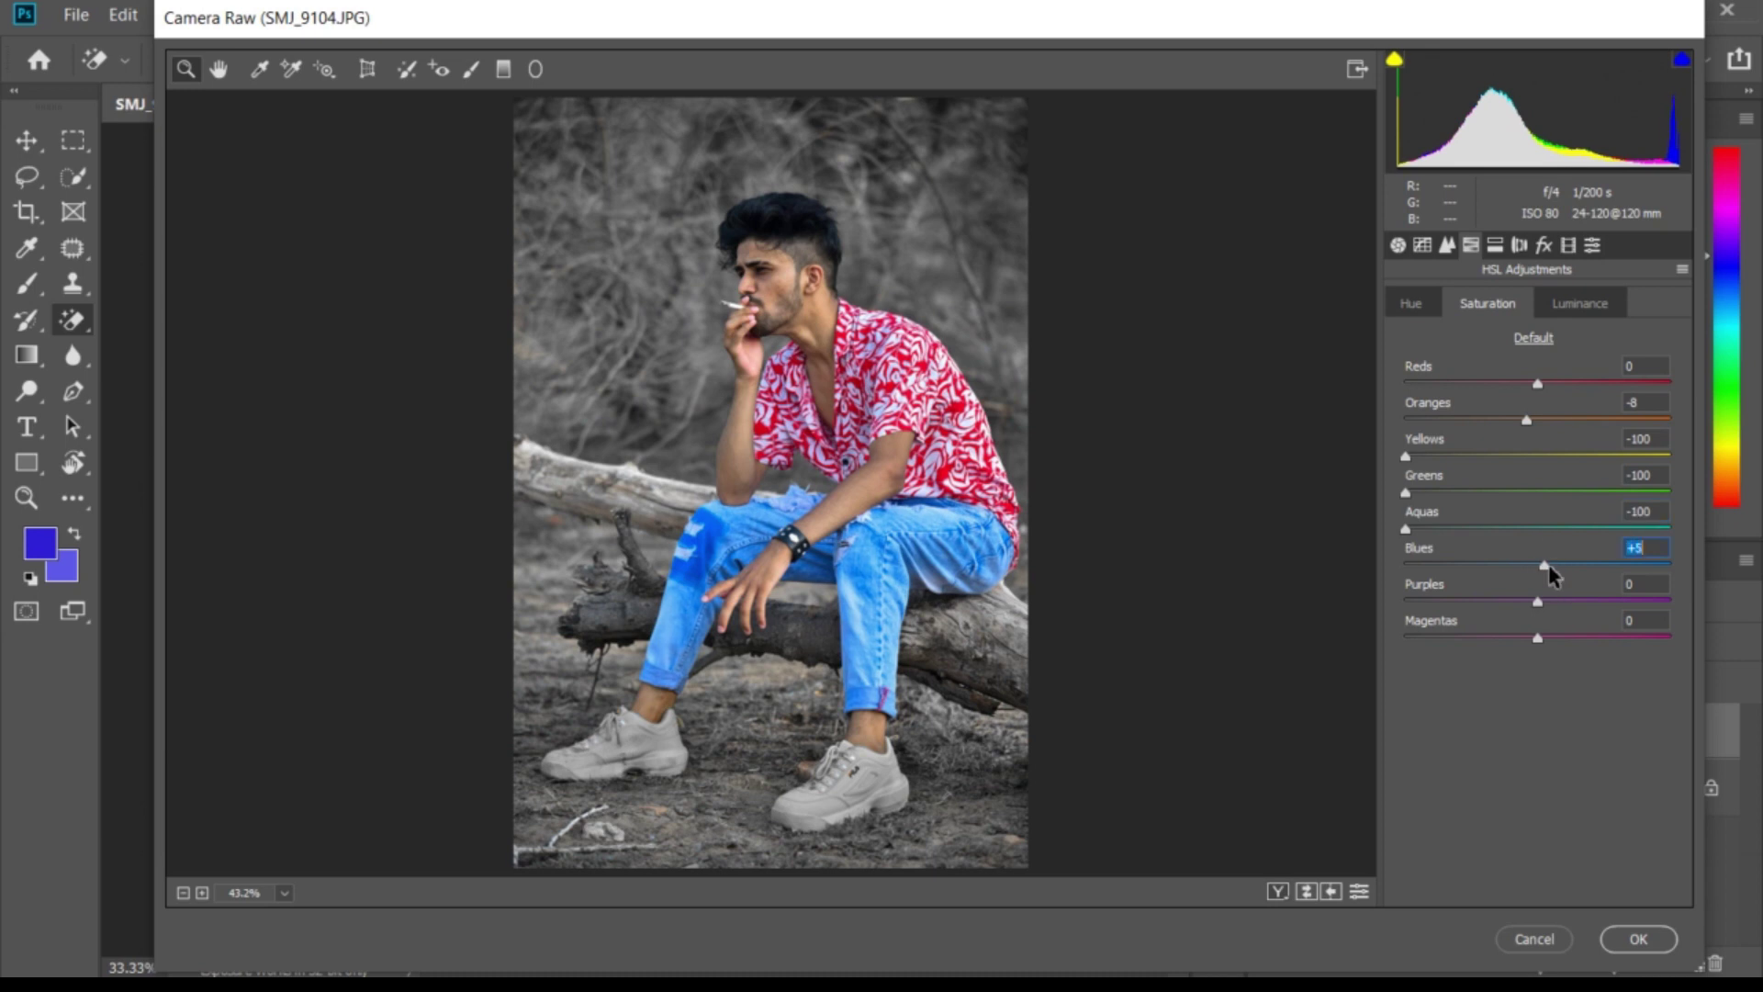
pyautogui.moveTo(1549, 567); pyautogui.dragTo(1552, 566)
pyautogui.moveTo(1538, 385); pyautogui.dragTo(1596, 386)
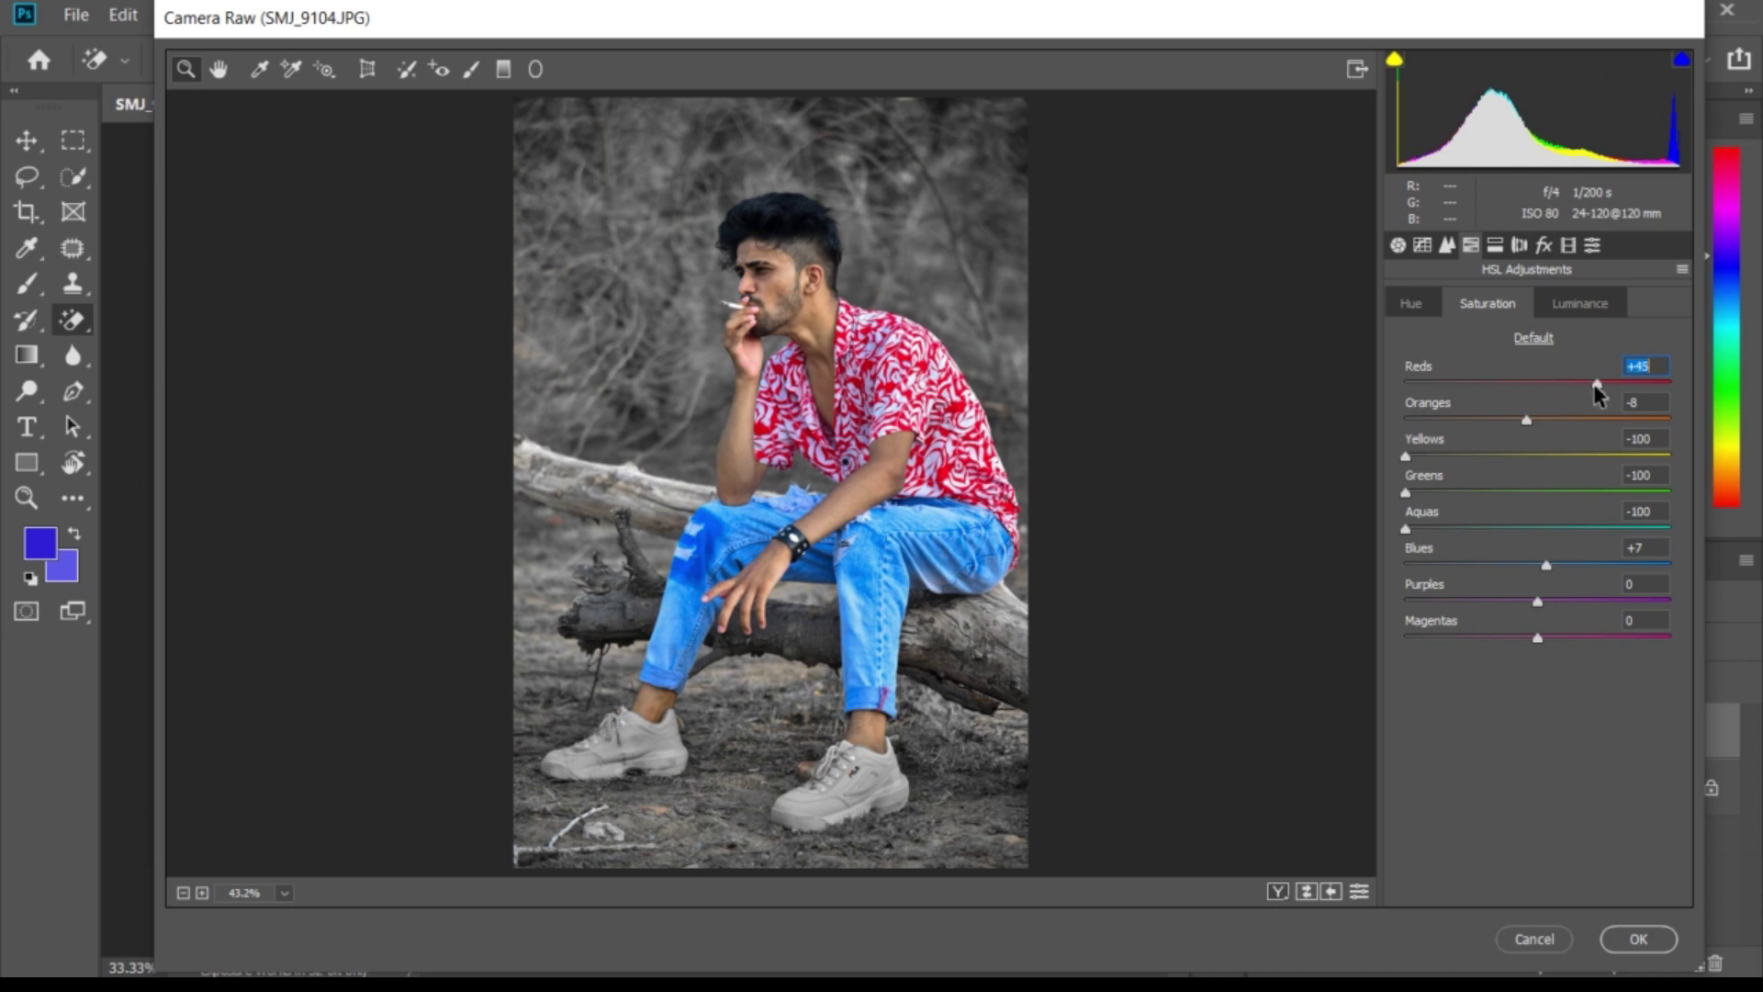
# Step: Brighten the reds in HSL Luminance and commit the Camera Raw edits to the layer copy
pyautogui.click(1574, 307)
pyautogui.moveTo(1554, 397)
pyautogui.mouseDown()
pyautogui.moveTo(1598, 402)
pyautogui.moveTo(1516, 470)
pyautogui.moveTo(1586, 496)
pyautogui.moveTo(1546, 564)
pyautogui.mouseUp()
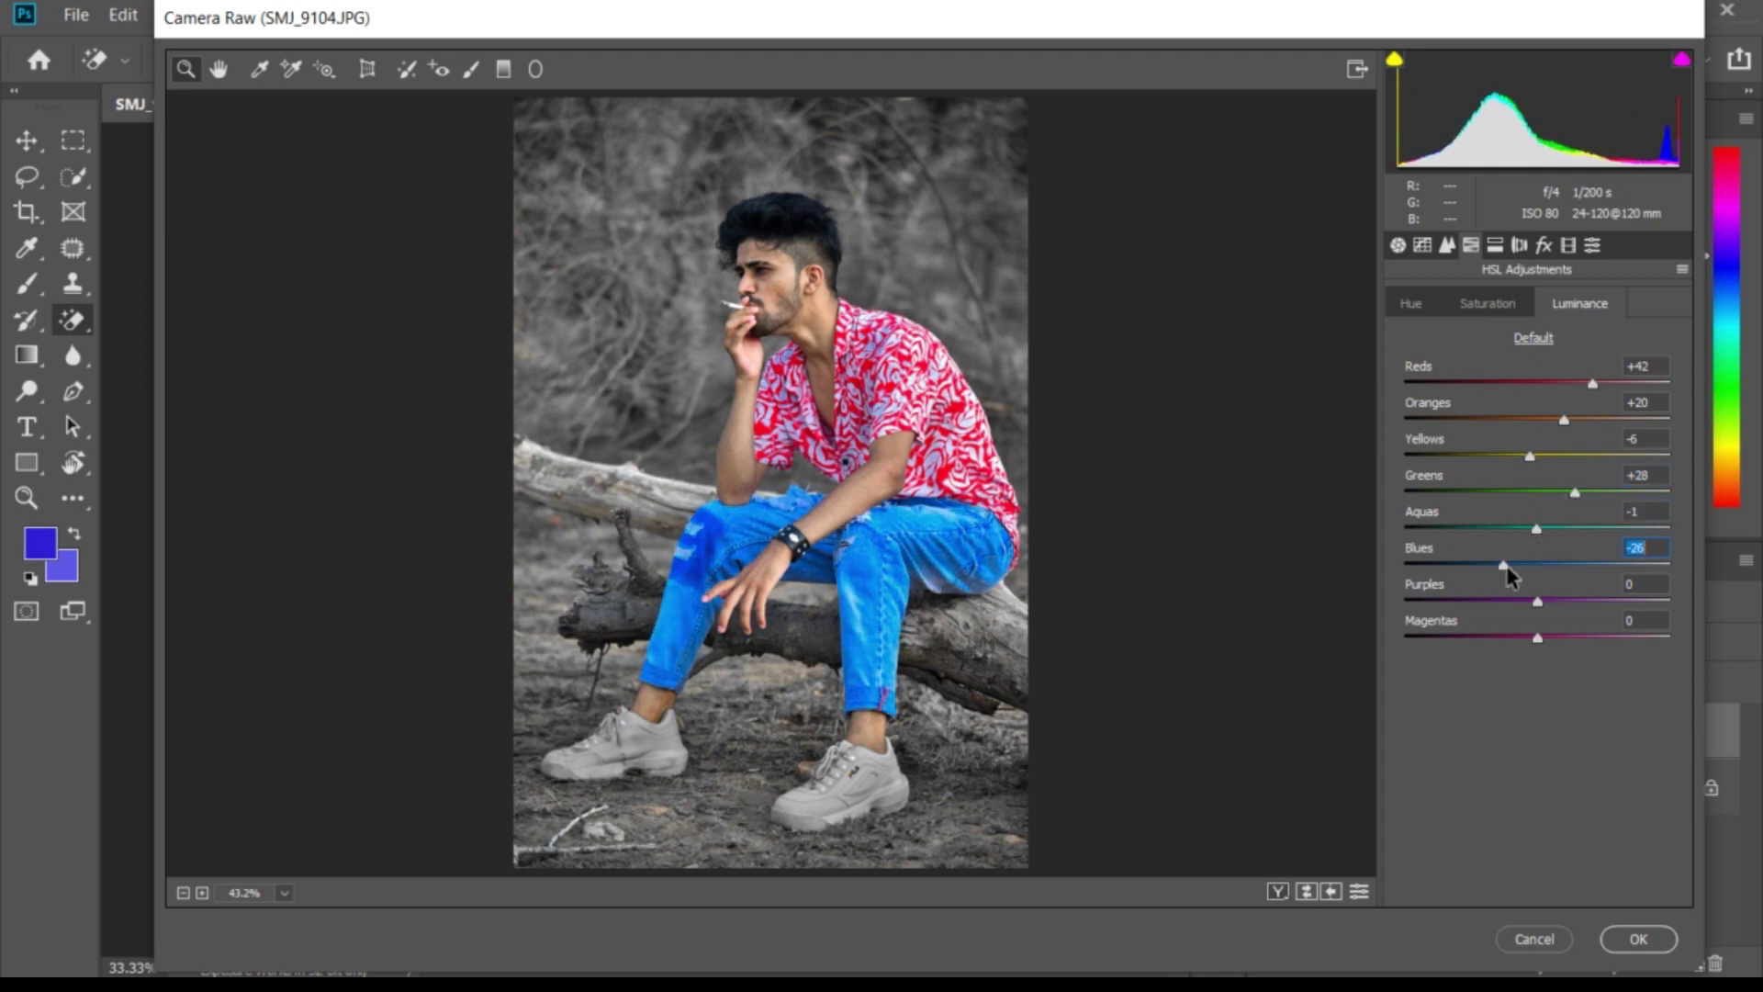
pyautogui.click(1642, 938)
# Step: Zoom to 100% and erase the grey to restore yellow on the first shoe's laces and toe
pyautogui.hotkey('ctrl', '1')
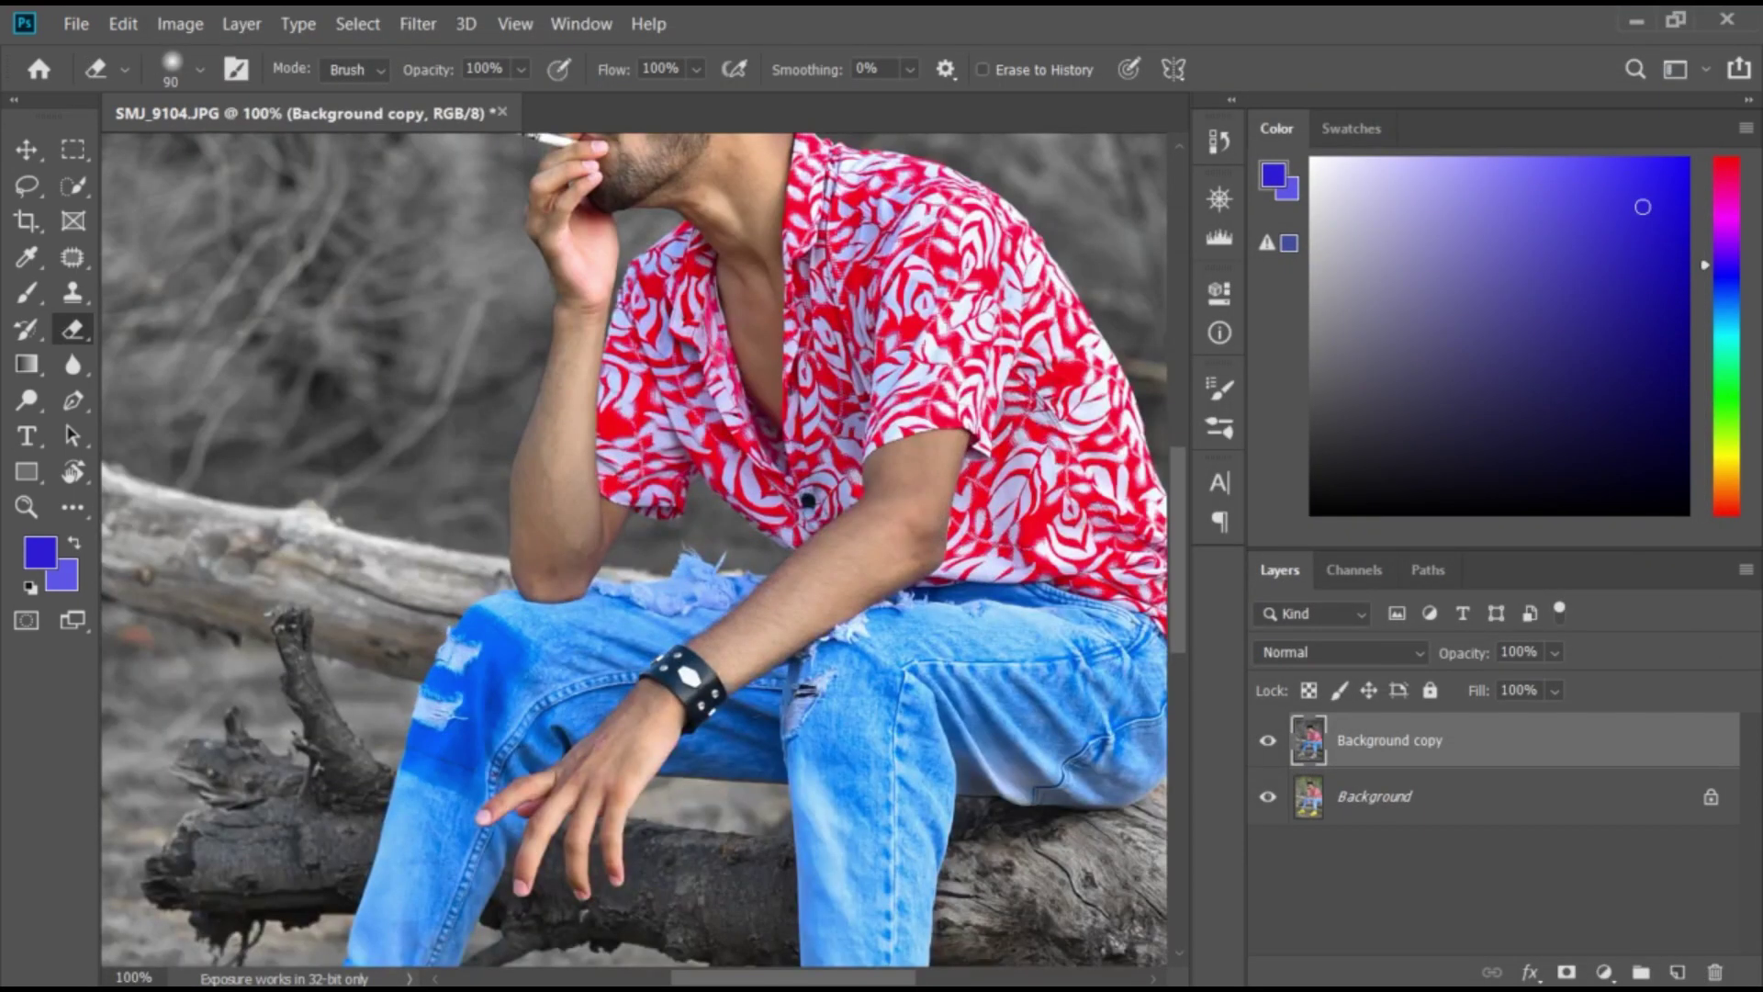
pyautogui.moveTo(364, 949); pyautogui.dragTo(774, 482)
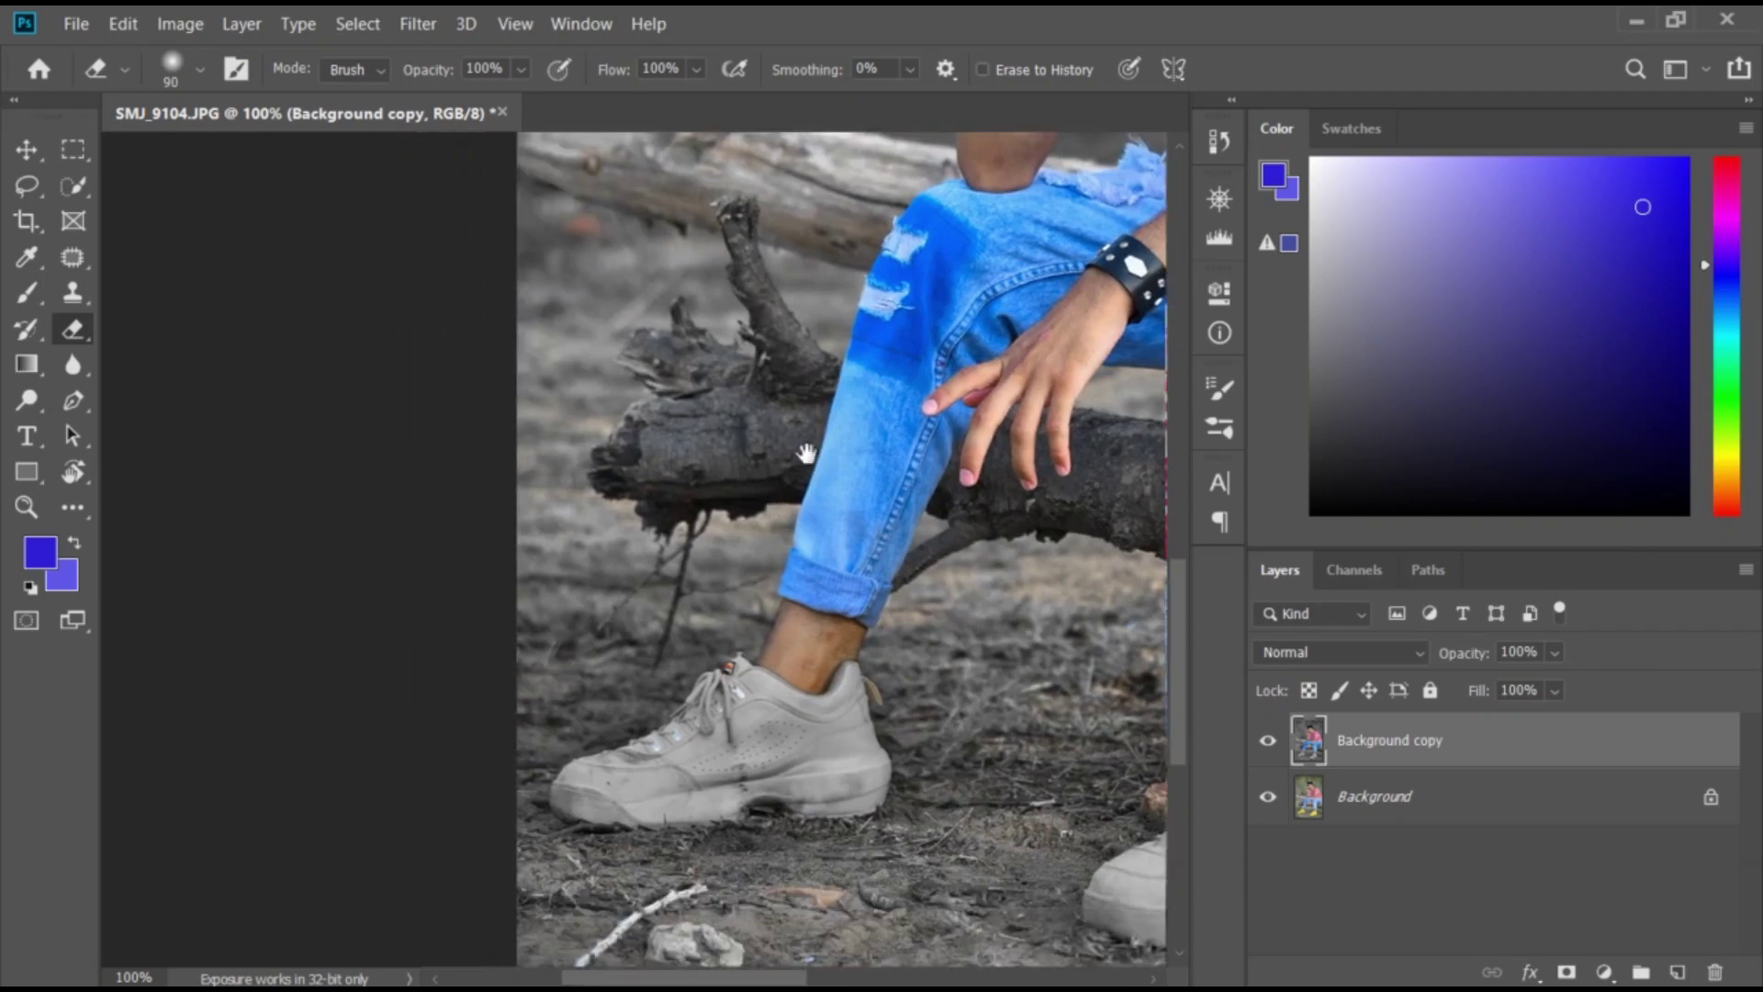
pyautogui.scroll(1, 775, 483)
pyautogui.scroll(1, 774, 482)
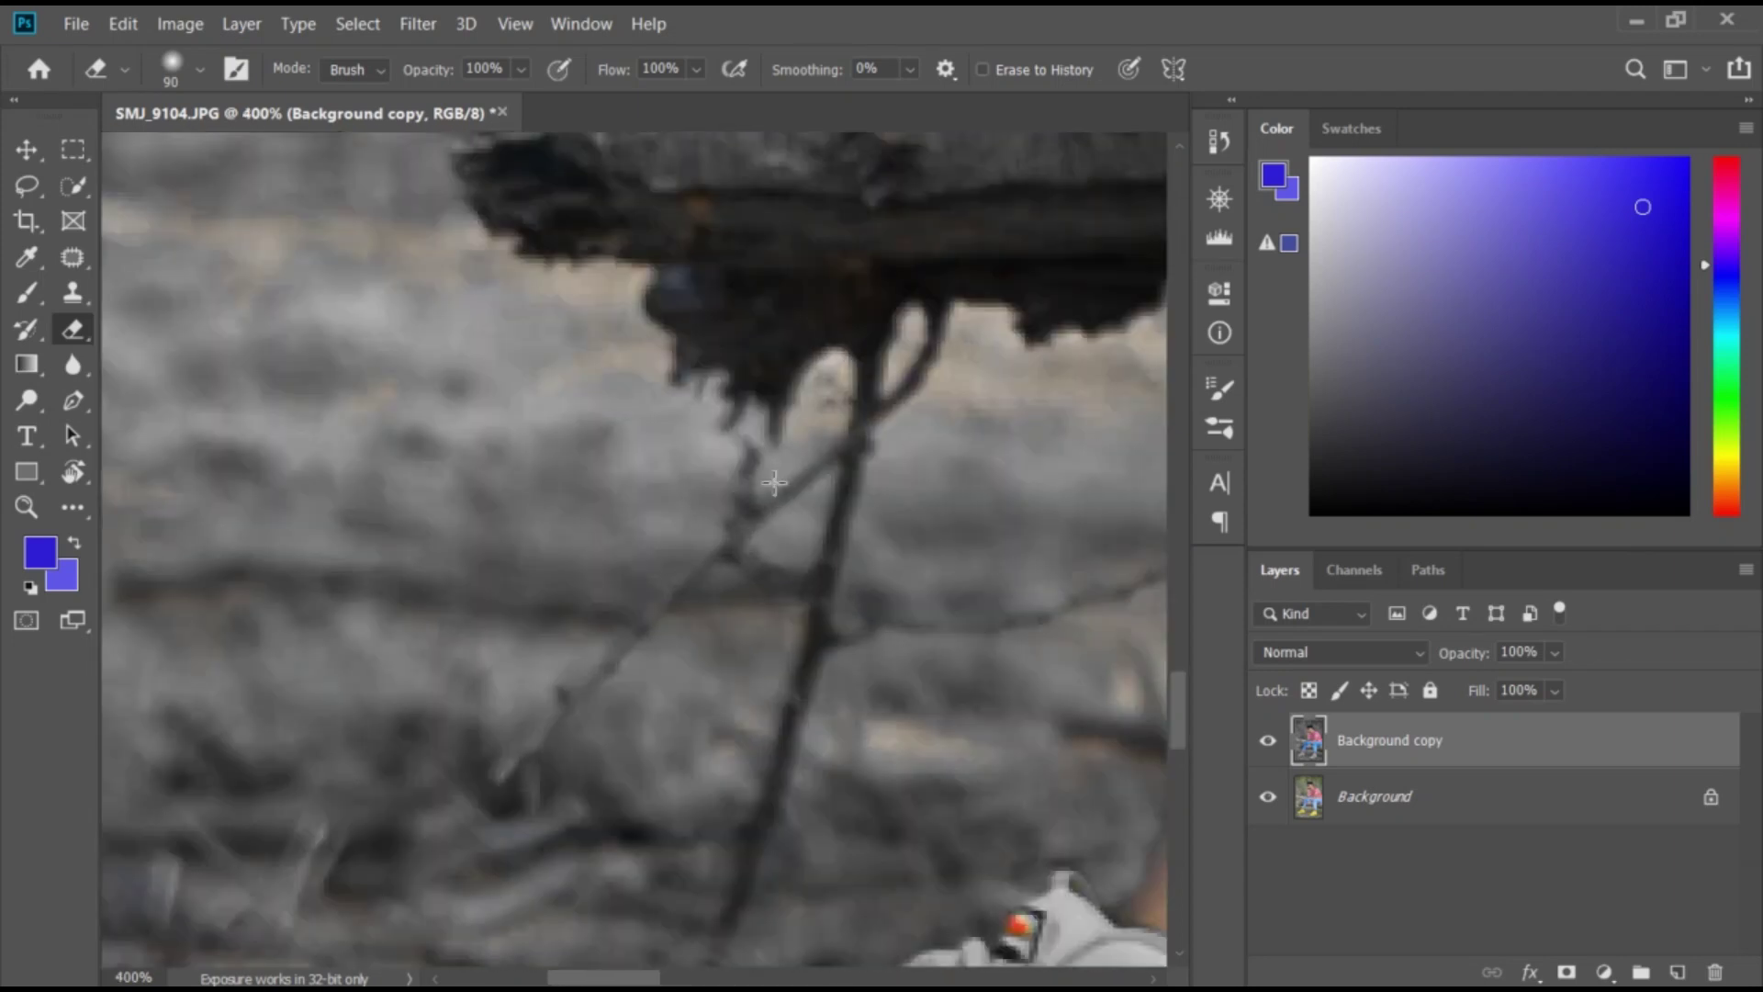
pyautogui.scroll(1, 861, 407)
pyautogui.moveTo(862, 408); pyautogui.dragTo(649, 189)
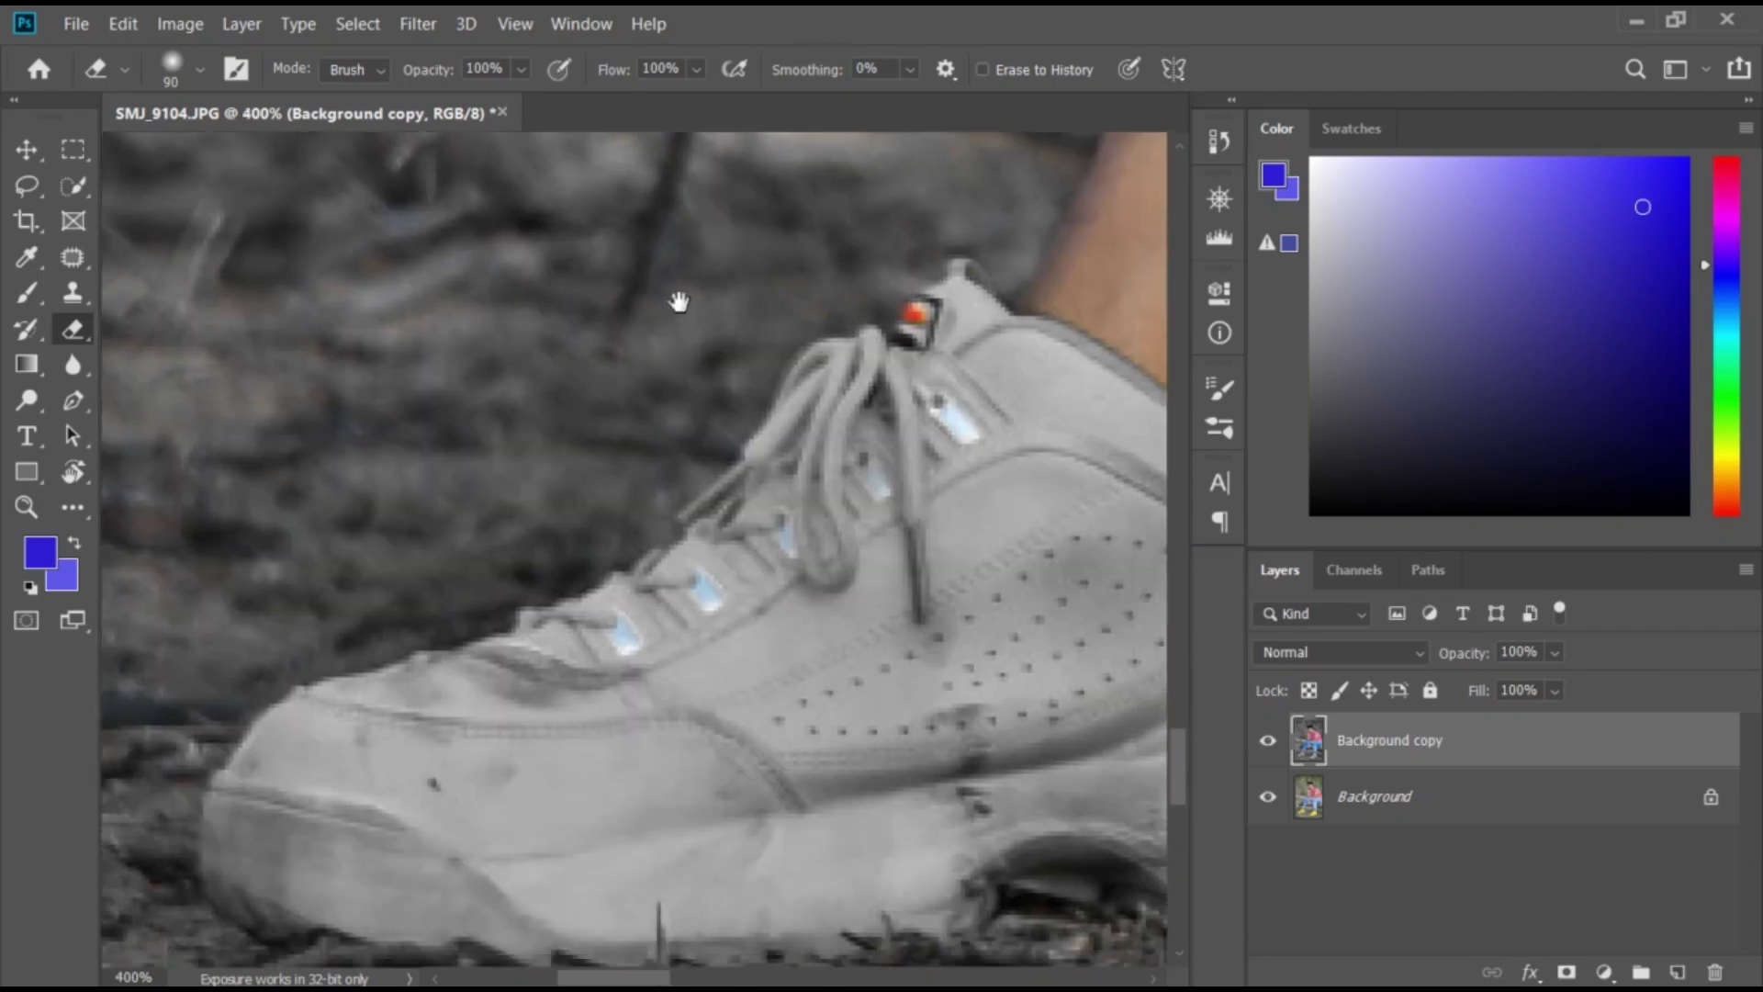
pyautogui.moveTo(681, 299); pyautogui.dragTo(665, 165)
pyautogui.click(696, 492)
pyautogui.moveTo(659, 537)
pyautogui.mouseDown()
pyautogui.moveTo(275, 689)
pyautogui.moveTo(405, 757)
pyautogui.moveTo(570, 787)
pyautogui.moveTo(775, 748)
pyautogui.mouseUp()
# Step: Restore the yellow along the first shoe's side, heel and upper near the laces
pyautogui.hscroll(4, 527, 630)
pyautogui.moveTo(518, 444)
pyautogui.mouseDown()
pyautogui.moveTo(542, 698)
pyautogui.moveTo(671, 662)
pyautogui.moveTo(948, 677)
pyautogui.moveTo(1065, 522)
pyautogui.mouseUp()
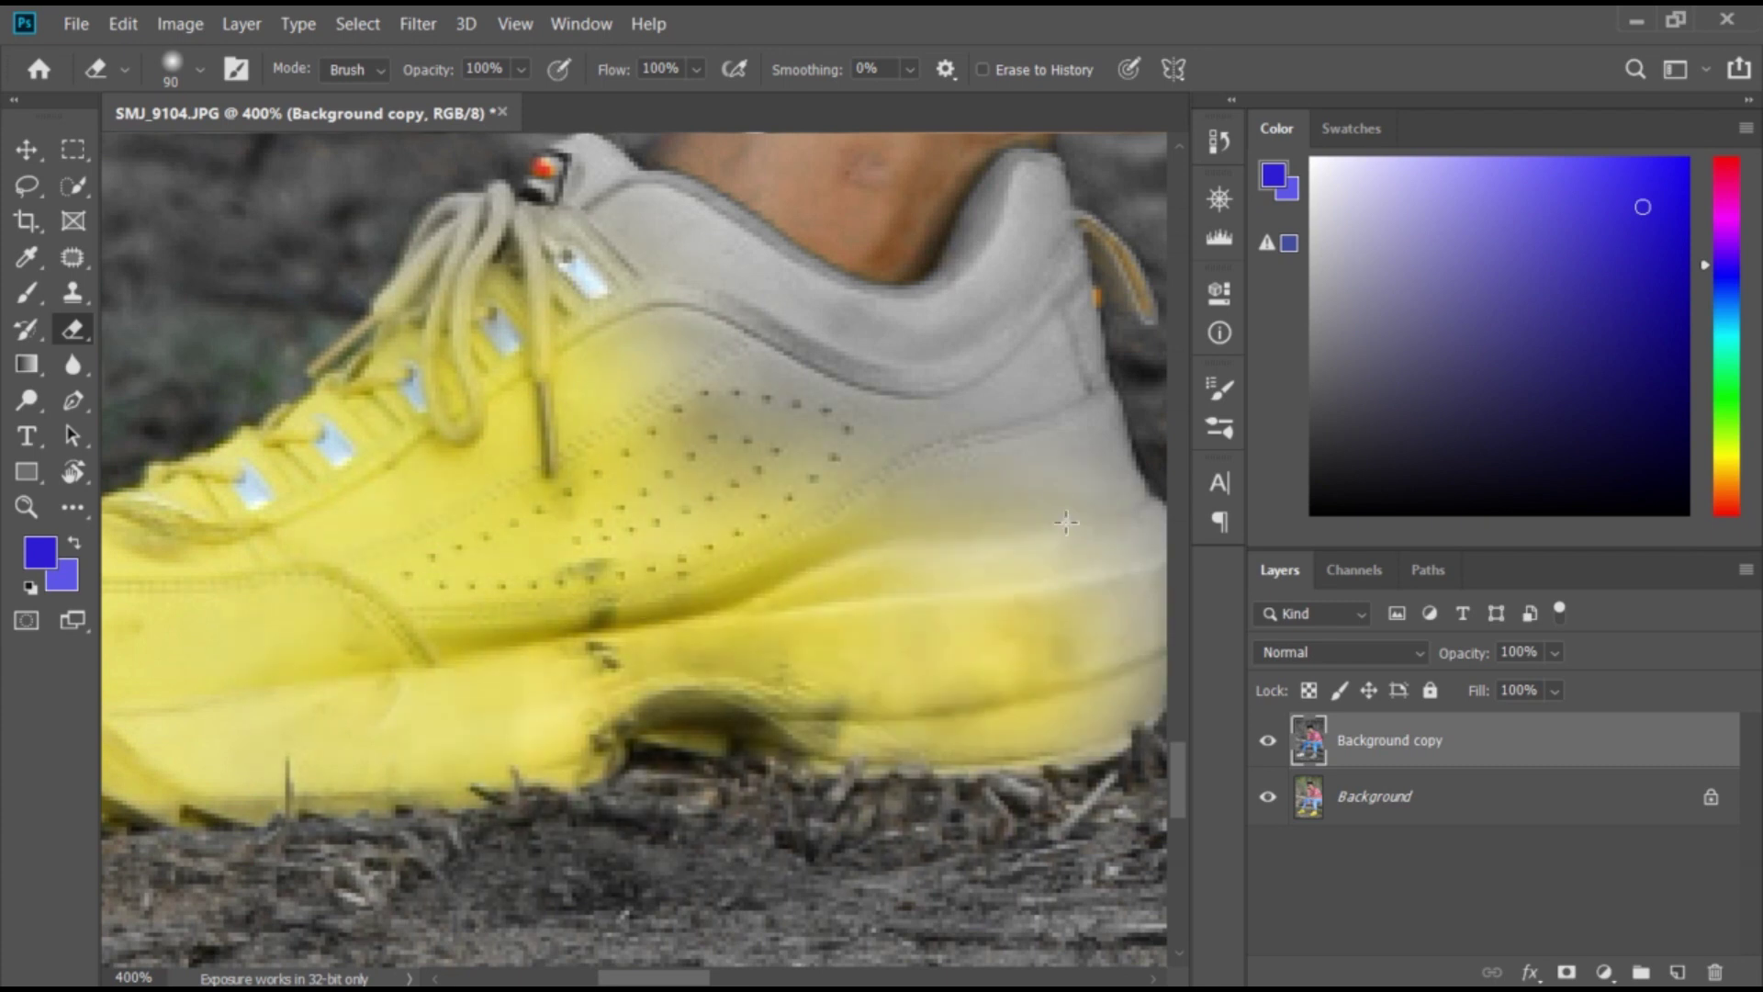
pyautogui.hscroll(4, 967, 515)
pyautogui.scroll(2, 967, 515)
pyautogui.moveTo(866, 524)
pyautogui.mouseDown()
pyautogui.moveTo(772, 363)
pyautogui.moveTo(821, 404)
pyautogui.moveTo(906, 630)
pyautogui.moveTo(912, 749)
pyautogui.mouseUp()
pyautogui.moveTo(796, 628); pyautogui.dragTo(856, 796)
pyautogui.moveTo(698, 680)
pyautogui.mouseDown()
pyautogui.moveTo(459, 460)
pyautogui.moveTo(496, 466)
pyautogui.mouseUp()
pyautogui.moveTo(893, 442); pyautogui.dragTo(785, 329)
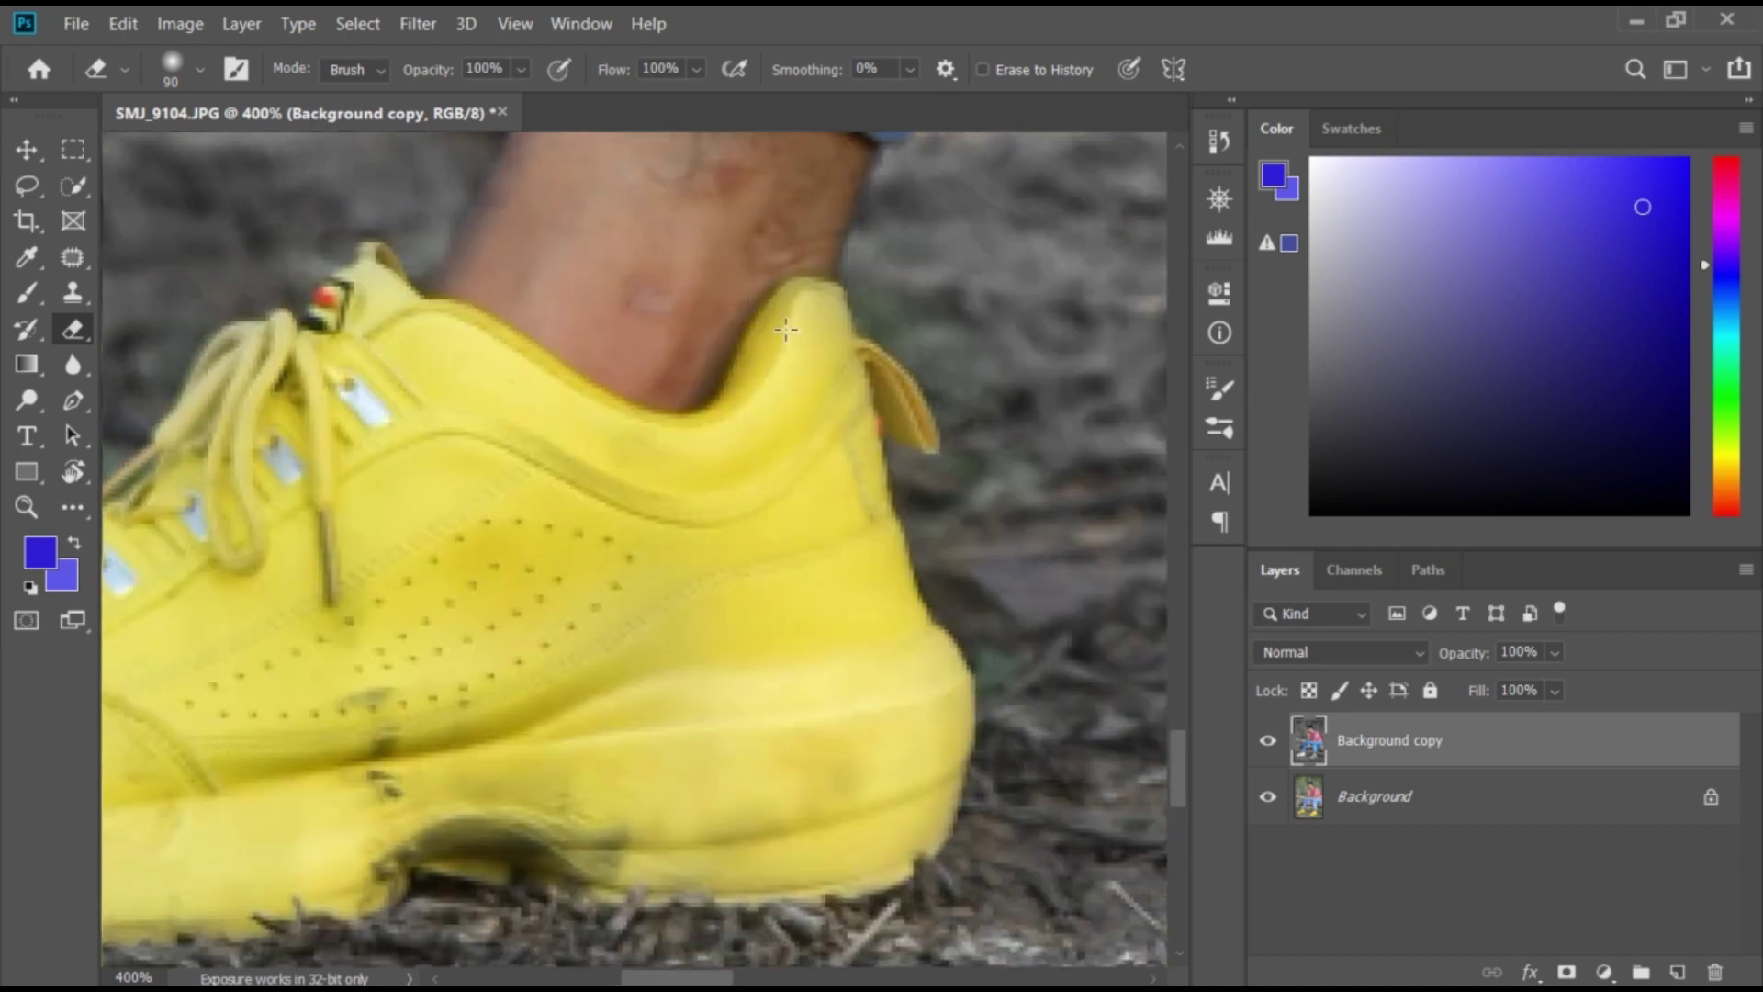
pyautogui.hotkey('ctrl', '-')
pyautogui.hotkey('ctrl', '-')
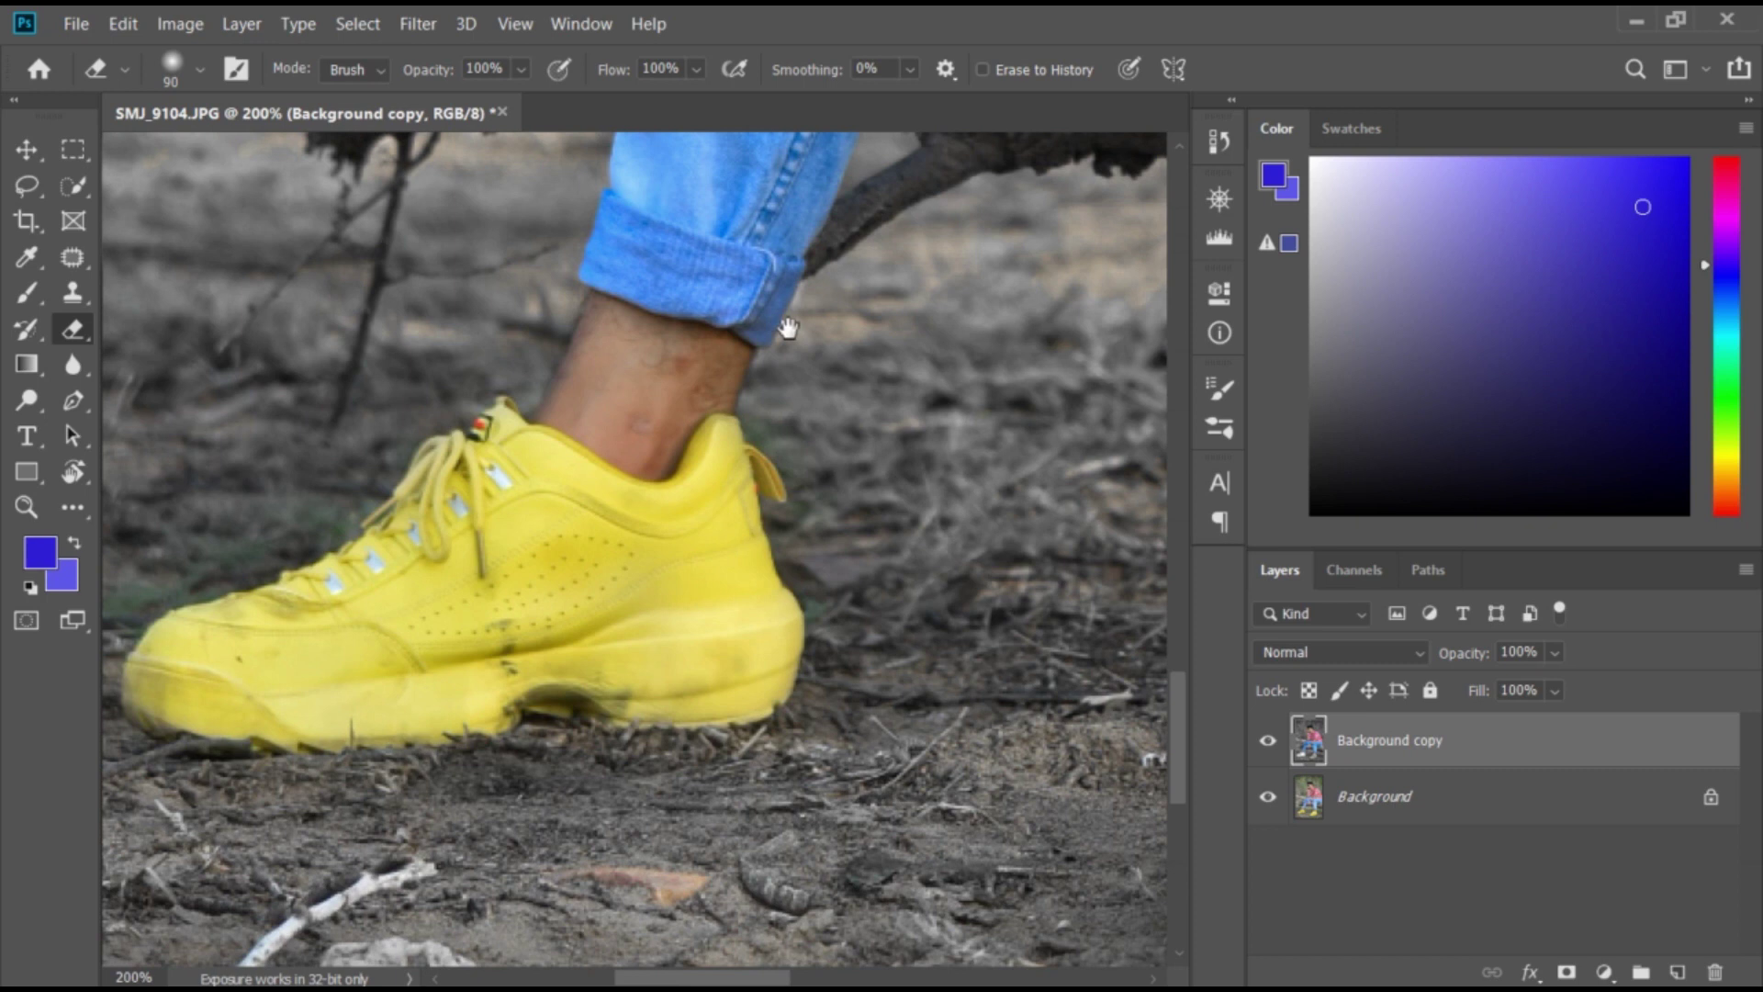
# Step: Restore the yellow on the other shoe's laces and zoom out to the whole photo
pyautogui.moveTo(700, 366); pyautogui.dragTo(275, 346)
pyautogui.moveTo(894, 555); pyautogui.dragTo(681, 460)
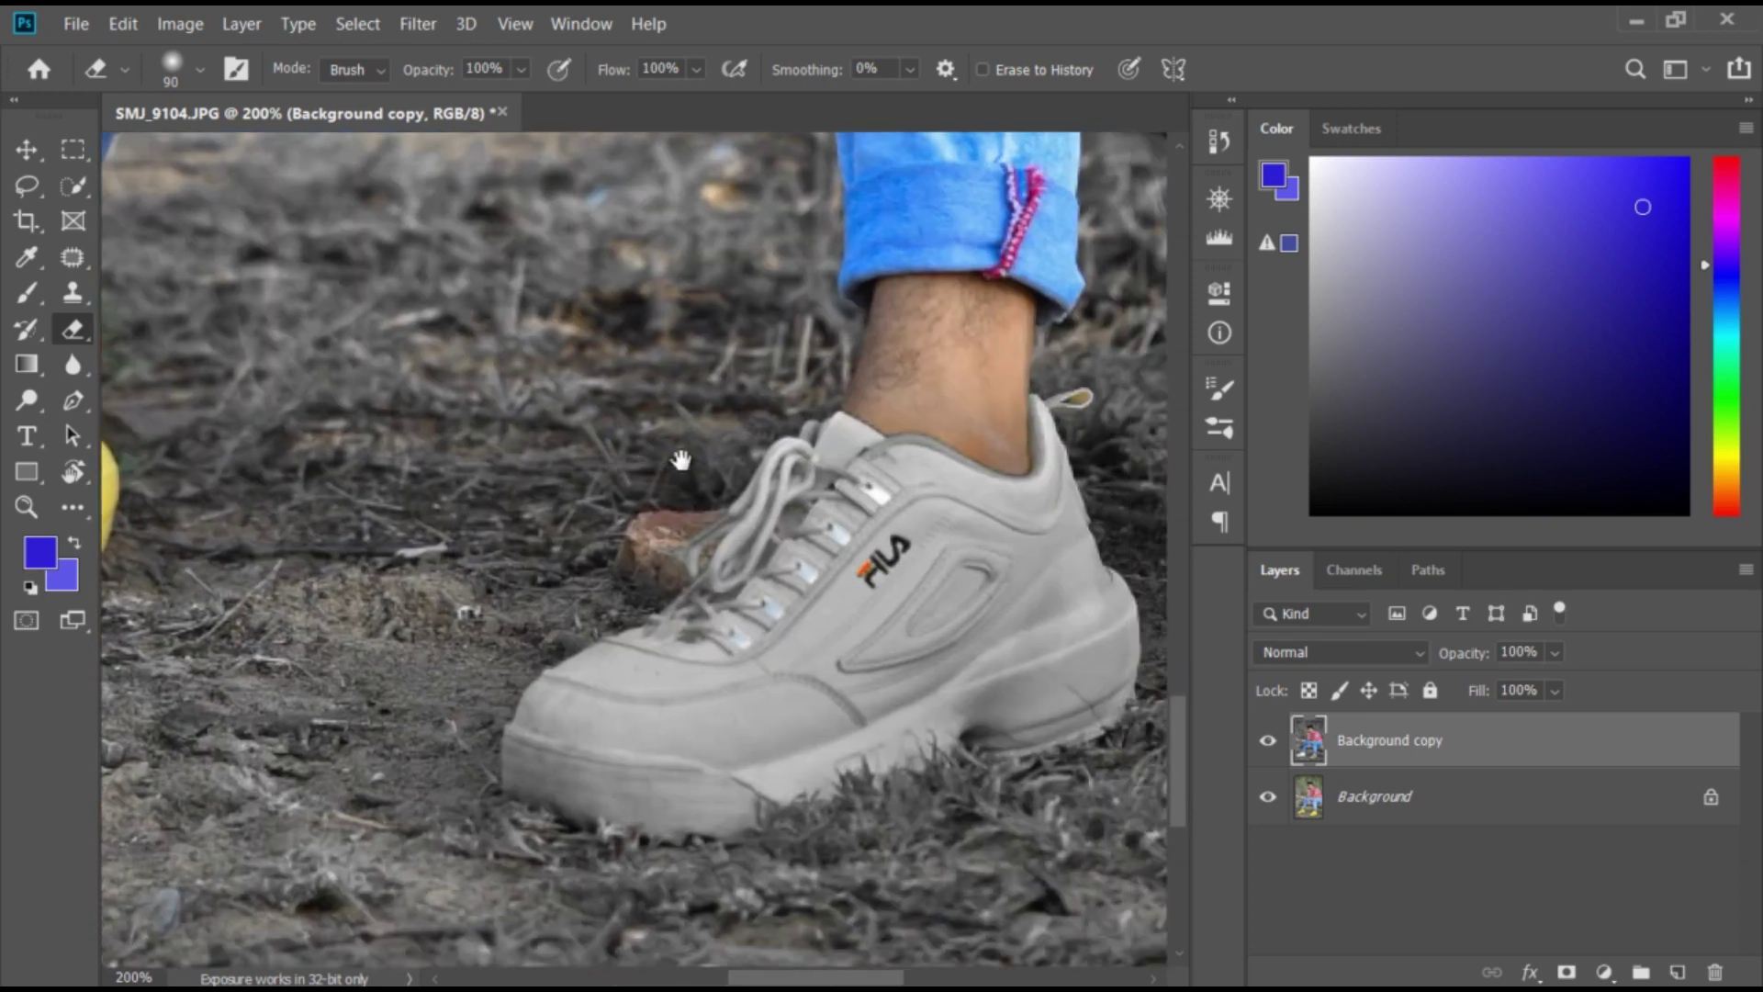
pyautogui.moveTo(909, 545)
pyautogui.mouseDown()
pyautogui.moveTo(762, 395)
pyautogui.moveTo(794, 501)
pyautogui.moveTo(542, 726)
pyautogui.moveTo(583, 662)
pyautogui.moveTo(500, 726)
pyautogui.moveTo(551, 762)
pyautogui.moveTo(689, 790)
pyautogui.moveTo(854, 647)
pyautogui.moveTo(864, 593)
pyautogui.moveTo(957, 491)
pyautogui.moveTo(1020, 514)
pyautogui.moveTo(1006, 395)
pyautogui.moveTo(1029, 367)
pyautogui.moveTo(1050, 589)
pyautogui.moveTo(1002, 678)
pyautogui.mouseUp()
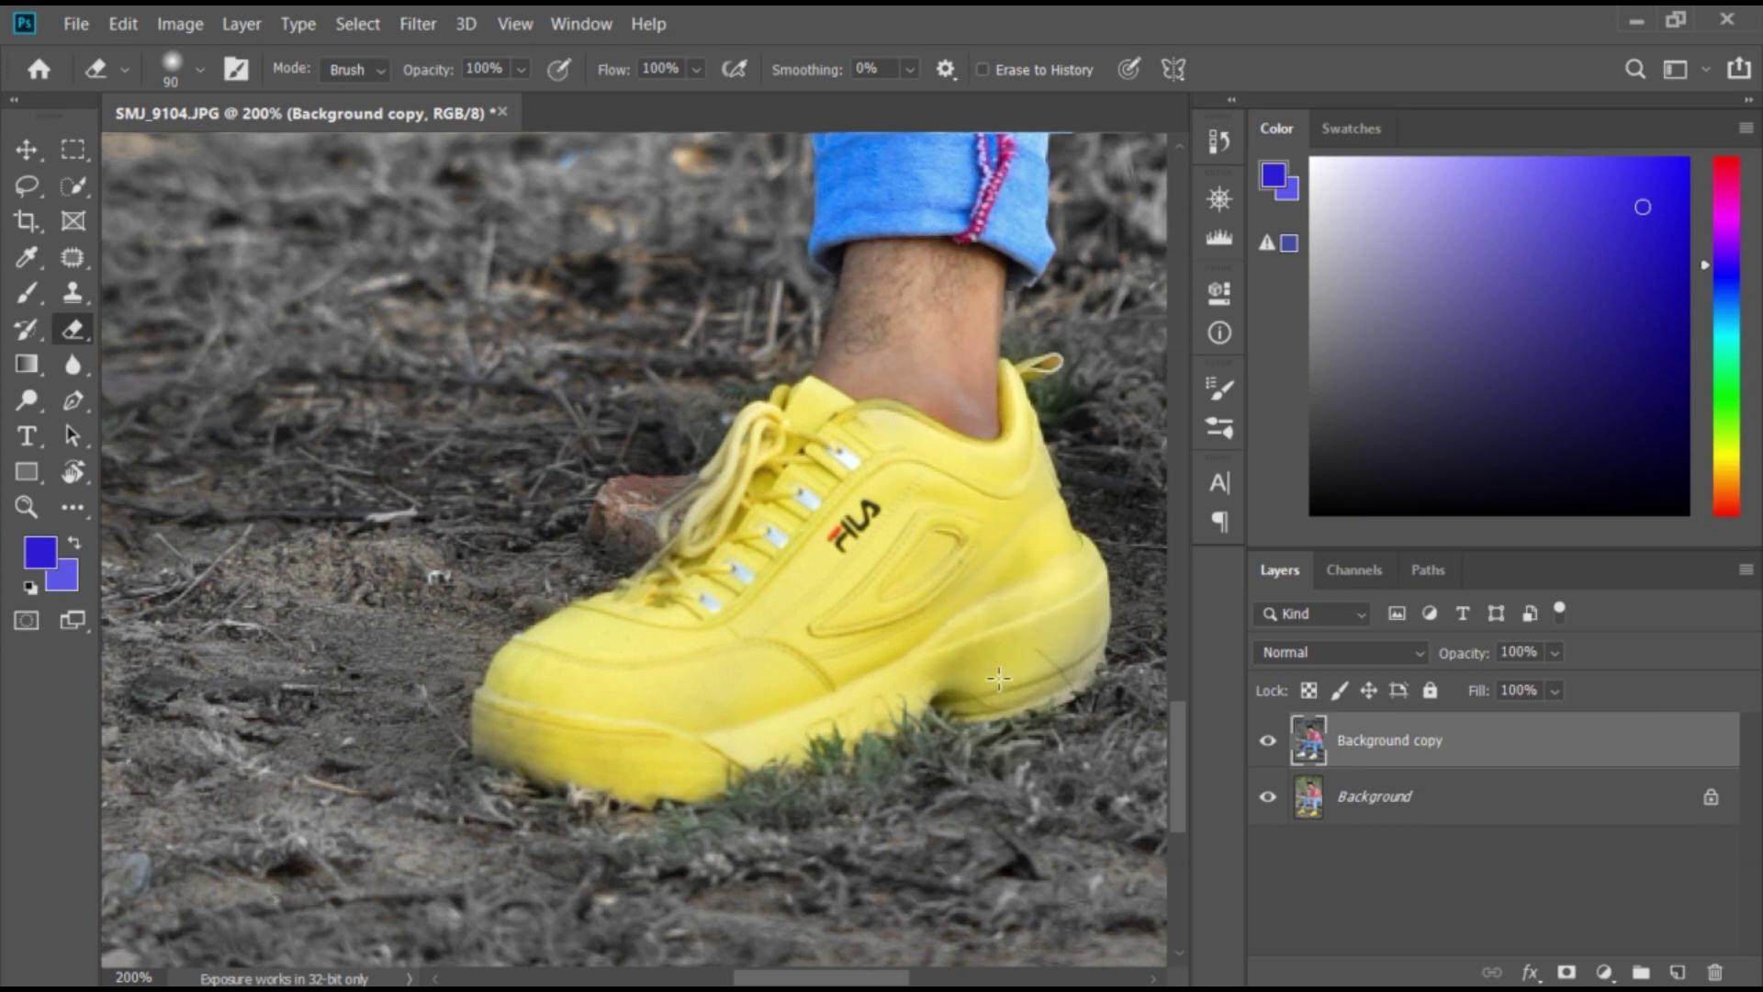
pyautogui.hotkey('ctrl', '-')
pyautogui.hotkey('ctrl', '-')
pyautogui.hotkey('ctrl', '-')
pyautogui.hotkey('ctrl', '-')
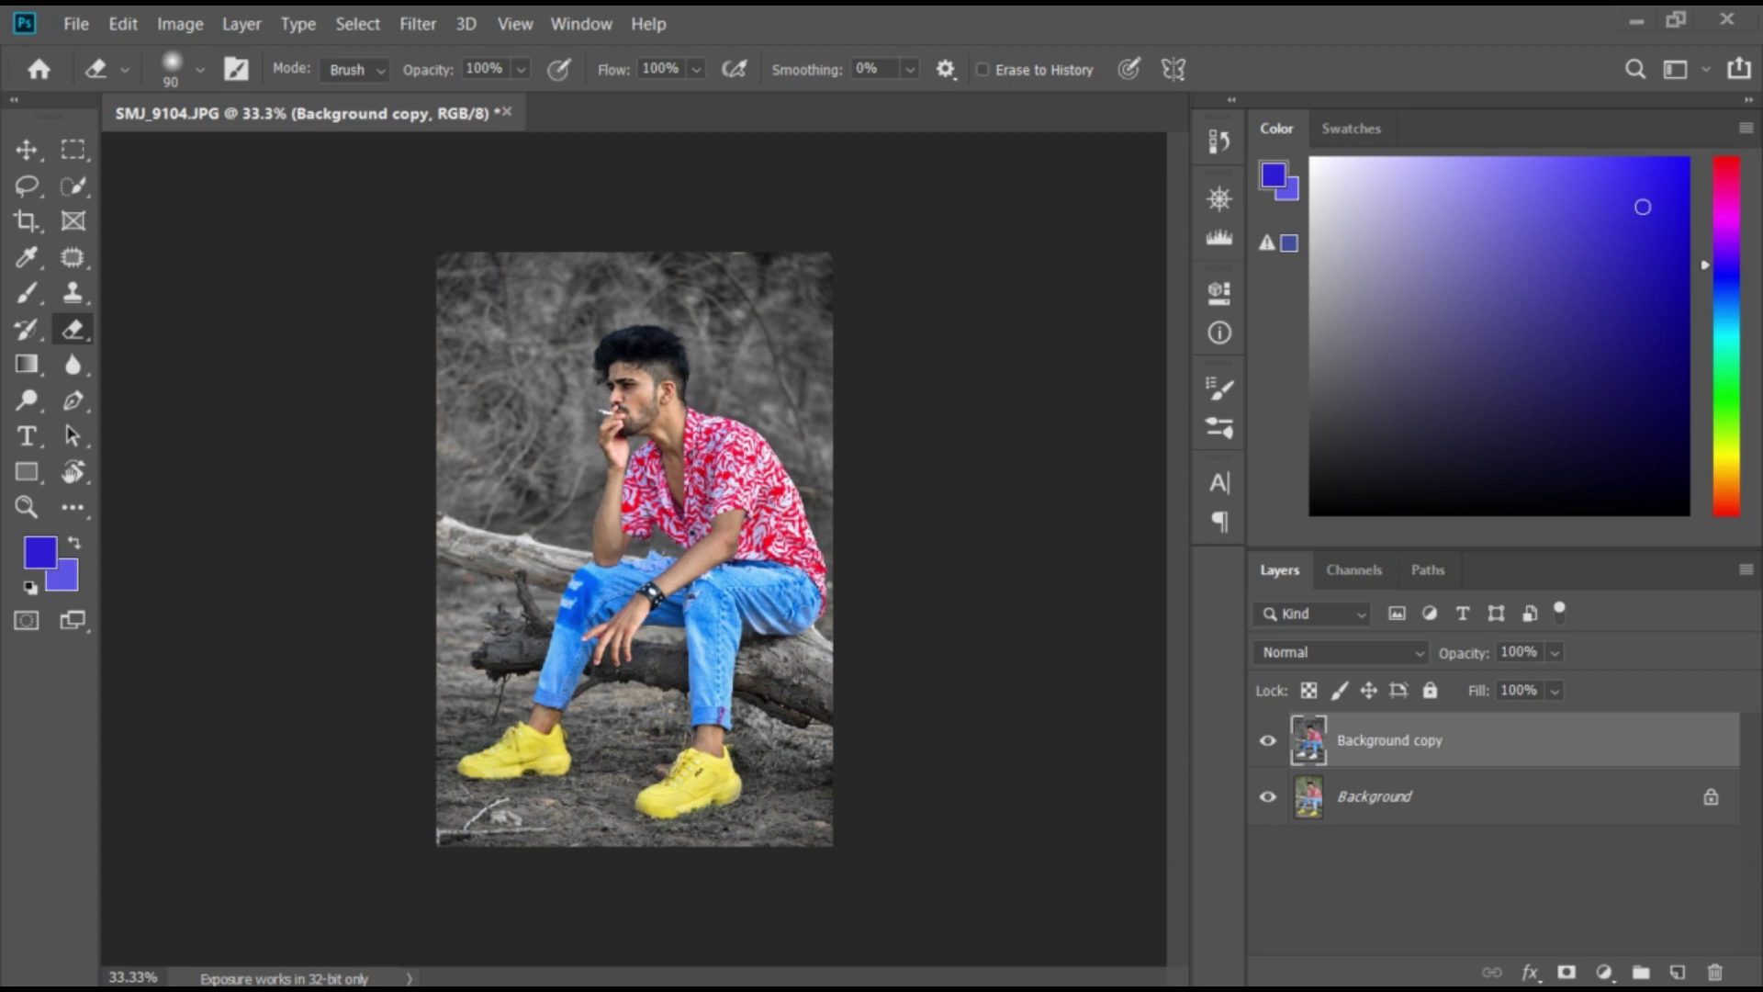
# Step: Shrink the eraser brush and paste the cigarette-smoke image as a new top layer
pyautogui.press('[')
pyautogui.press('[')
pyautogui.press('[')
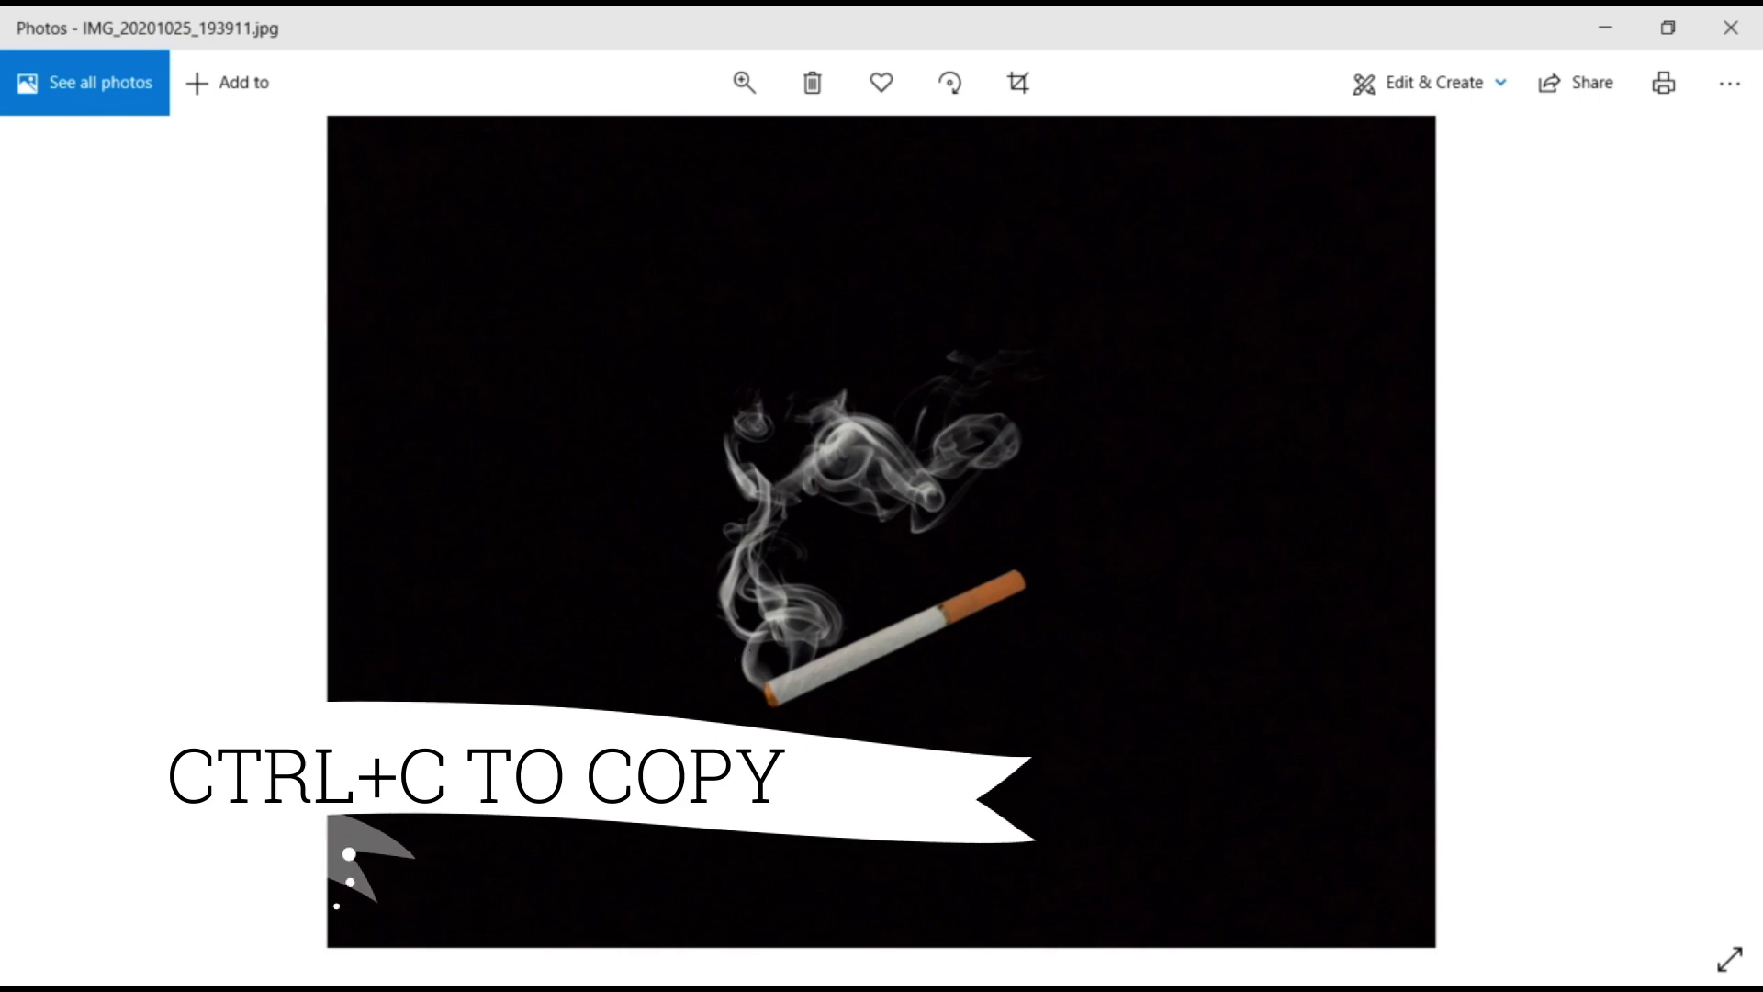
pyautogui.hotkey('ctrl', 'v')
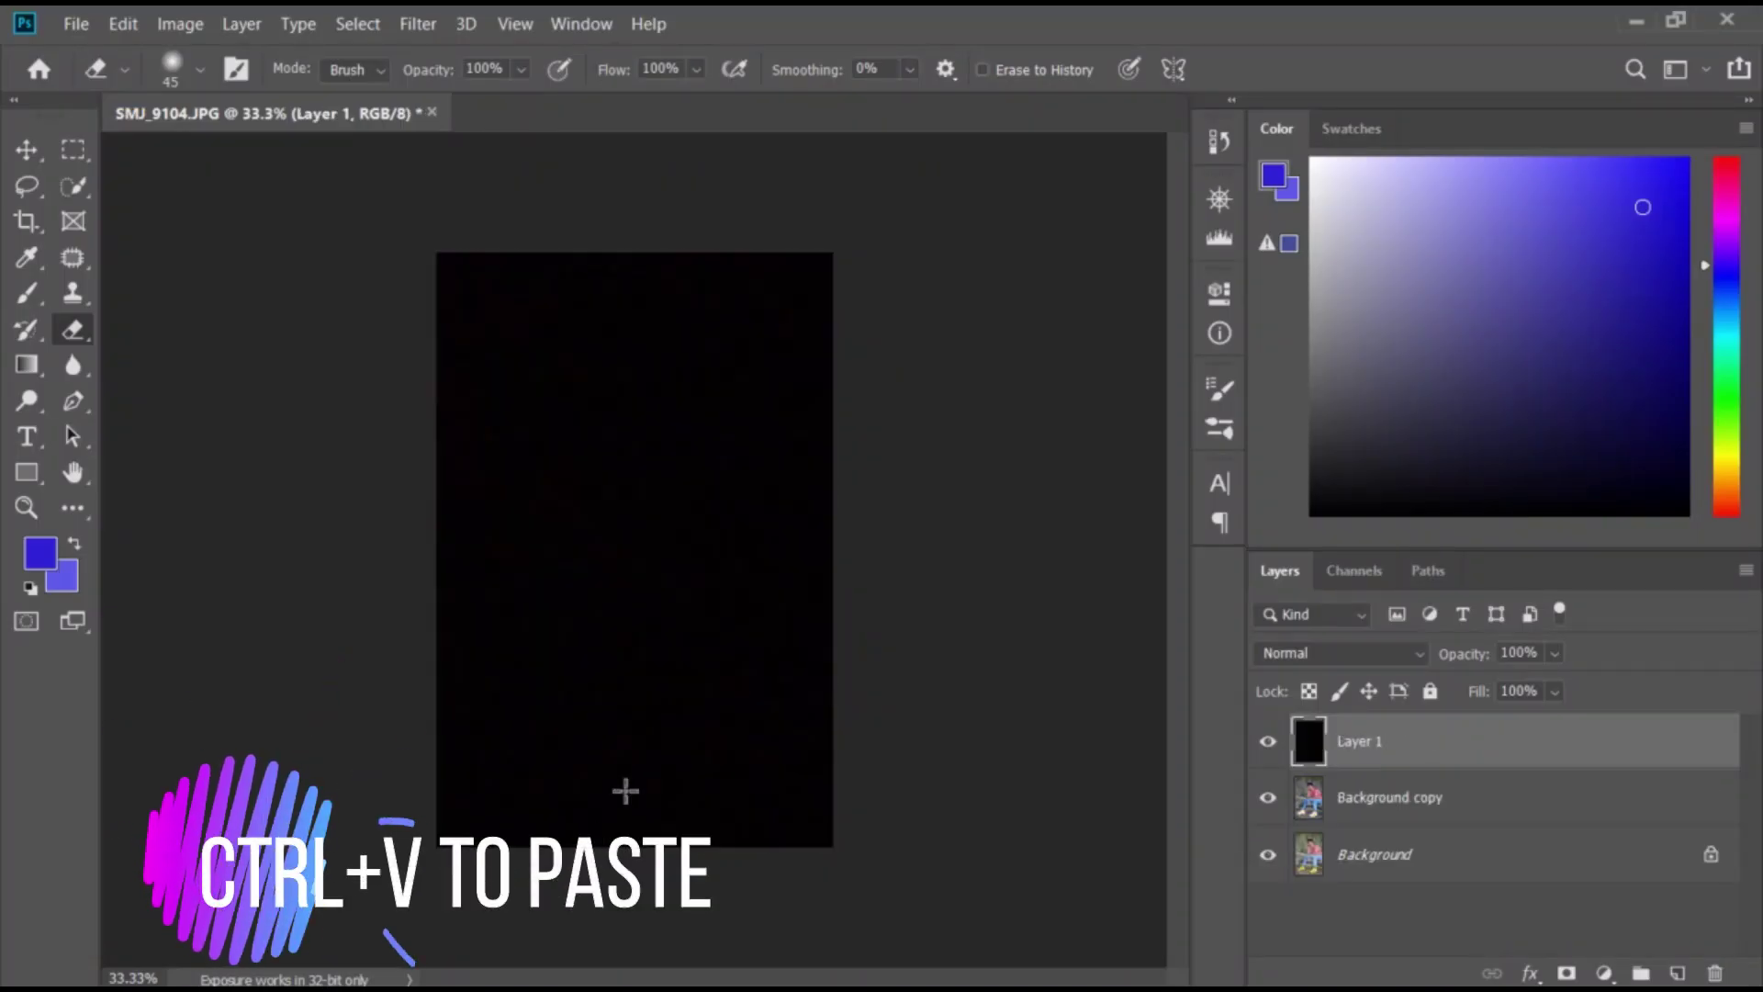
# Step: Scale down and position the pasted smoke layer over the portrait with Free Transform
pyautogui.hotkey('ctrl', 't')
pyautogui.moveTo(657, 799)
pyautogui.mouseDown()
pyautogui.moveTo(386, 237)
pyautogui.moveTo(831, 723)
pyautogui.mouseUp()
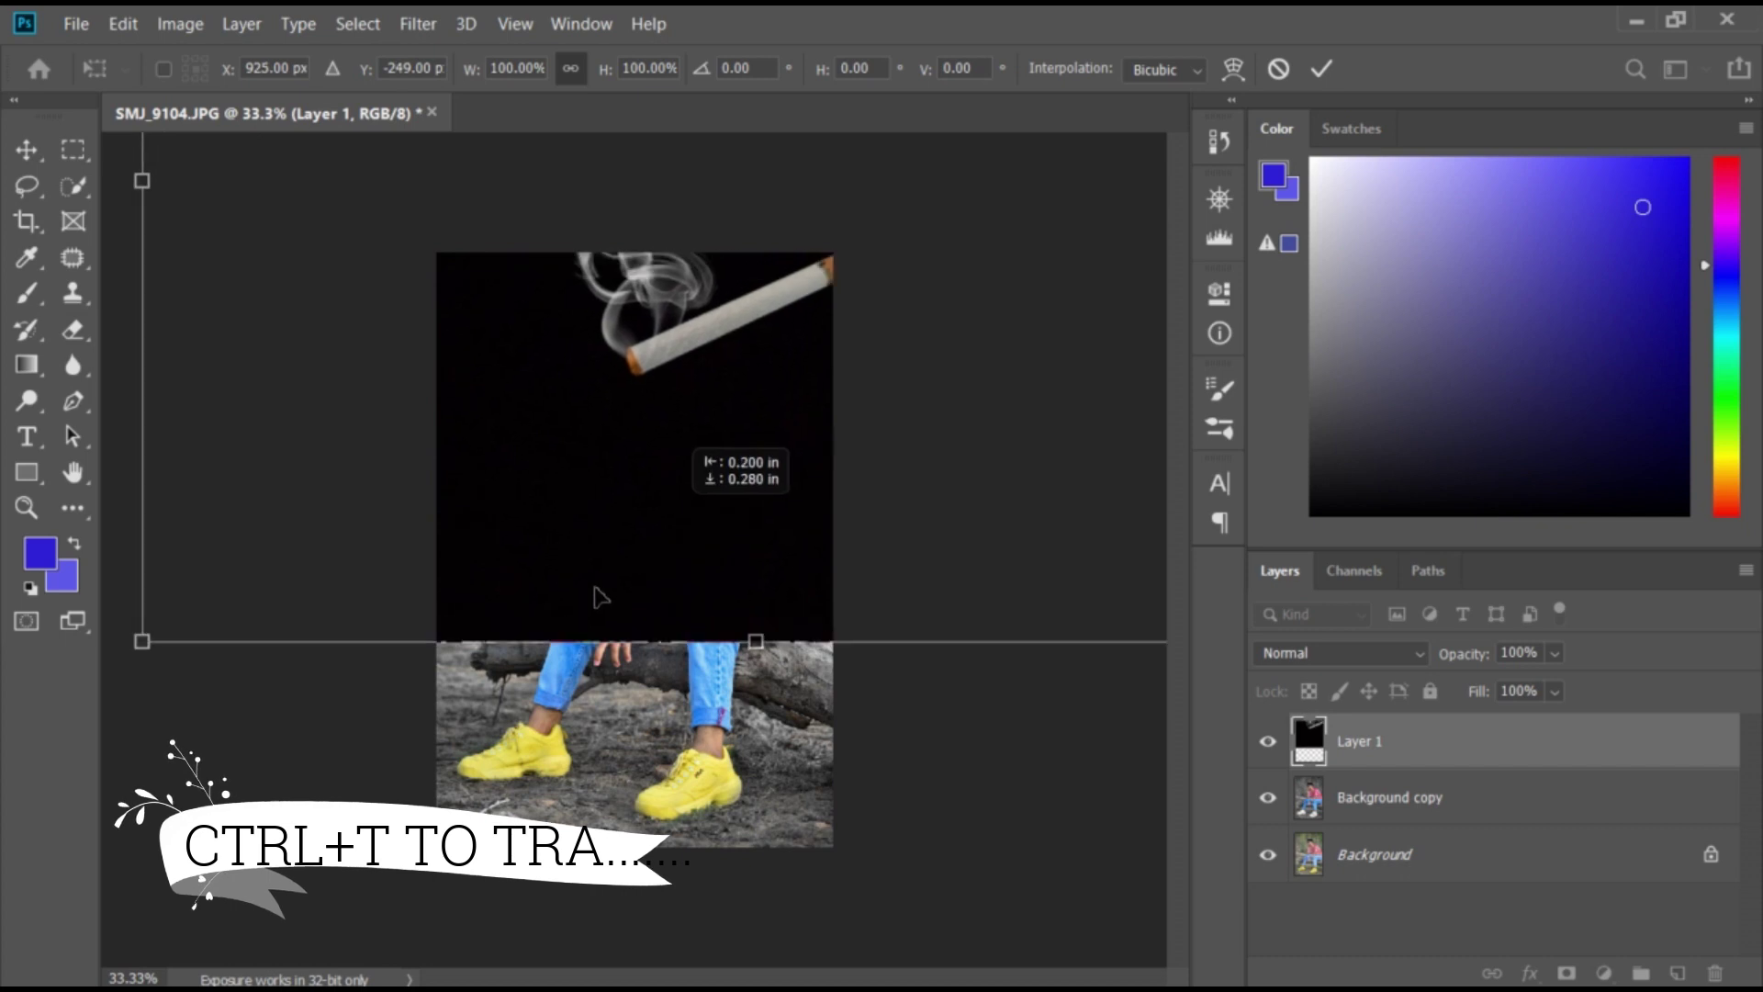
pyautogui.moveTo(941, 770)
pyautogui.mouseDown()
pyautogui.moveTo(666, 372)
pyautogui.moveTo(792, 438)
pyautogui.mouseUp()
pyautogui.moveTo(909, 538); pyautogui.dragTo(768, 425)
pyautogui.moveTo(556, 303)
pyautogui.mouseDown()
pyautogui.moveTo(701, 398)
pyautogui.moveTo(705, 449)
pyautogui.moveTo(723, 449)
pyautogui.mouseUp()
pyautogui.moveTo(930, 571); pyautogui.dragTo(945, 647)
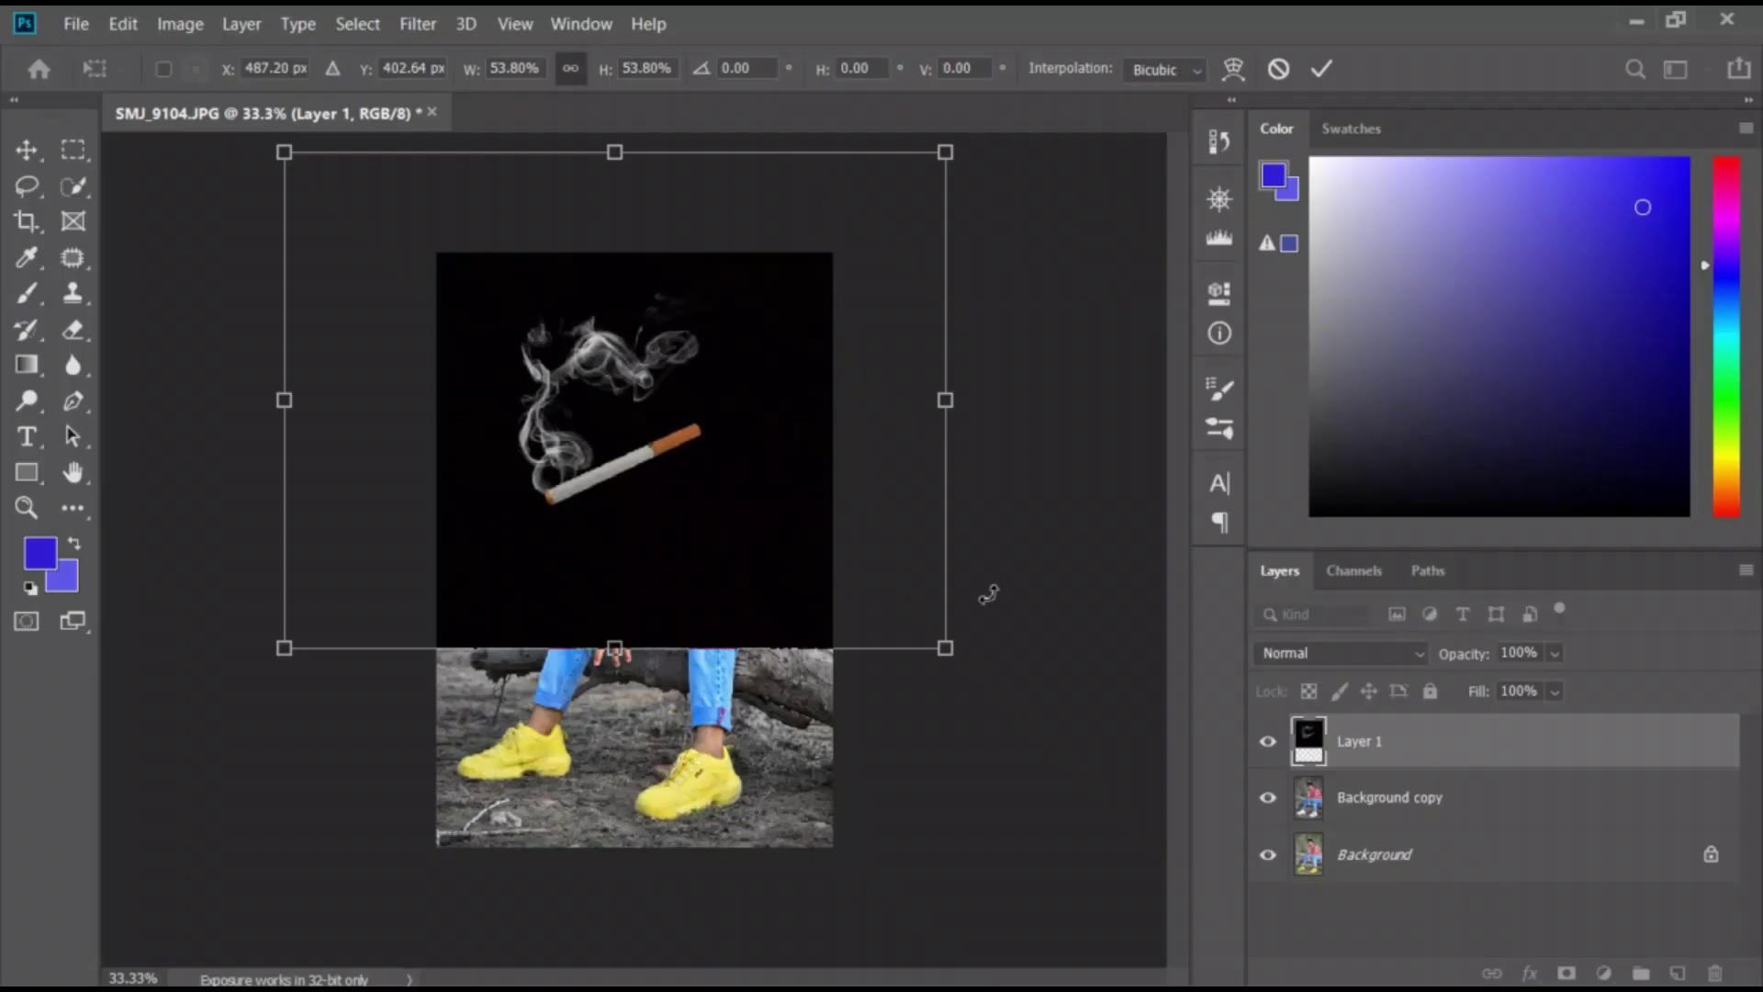
# Step: Set the smoke layer's blend mode to Screen and zoom in on the man's face
pyautogui.click(1368, 653)
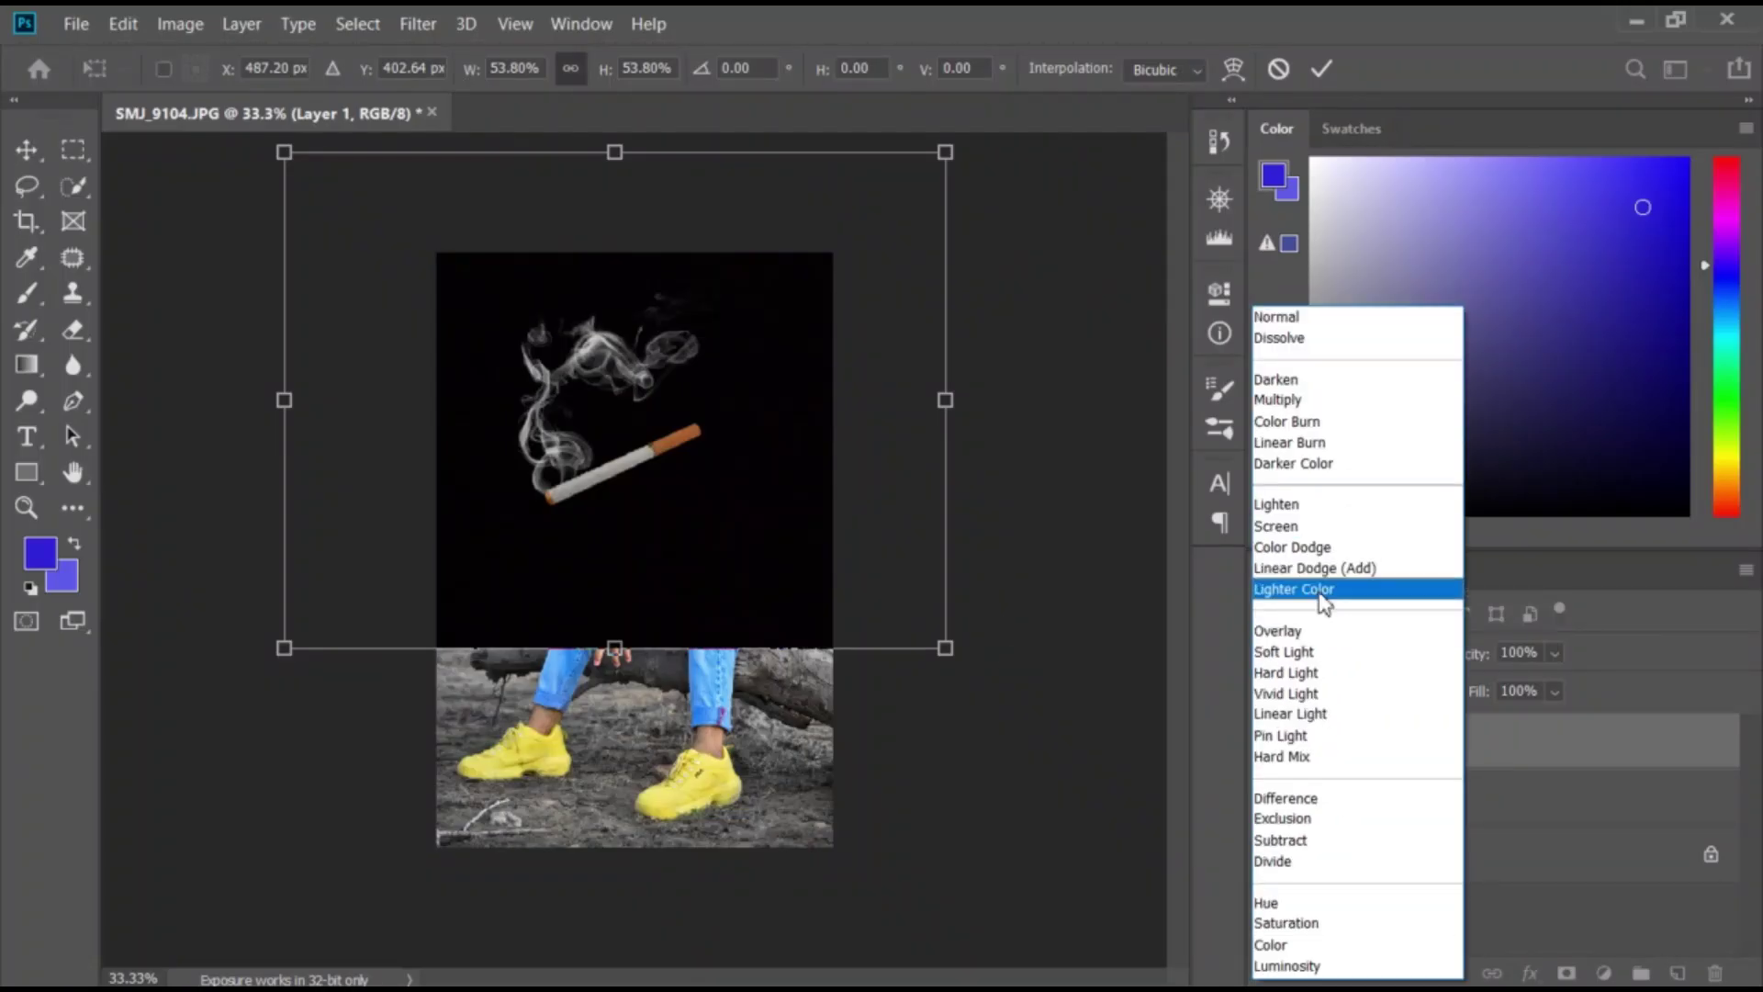
pyautogui.click(1290, 526)
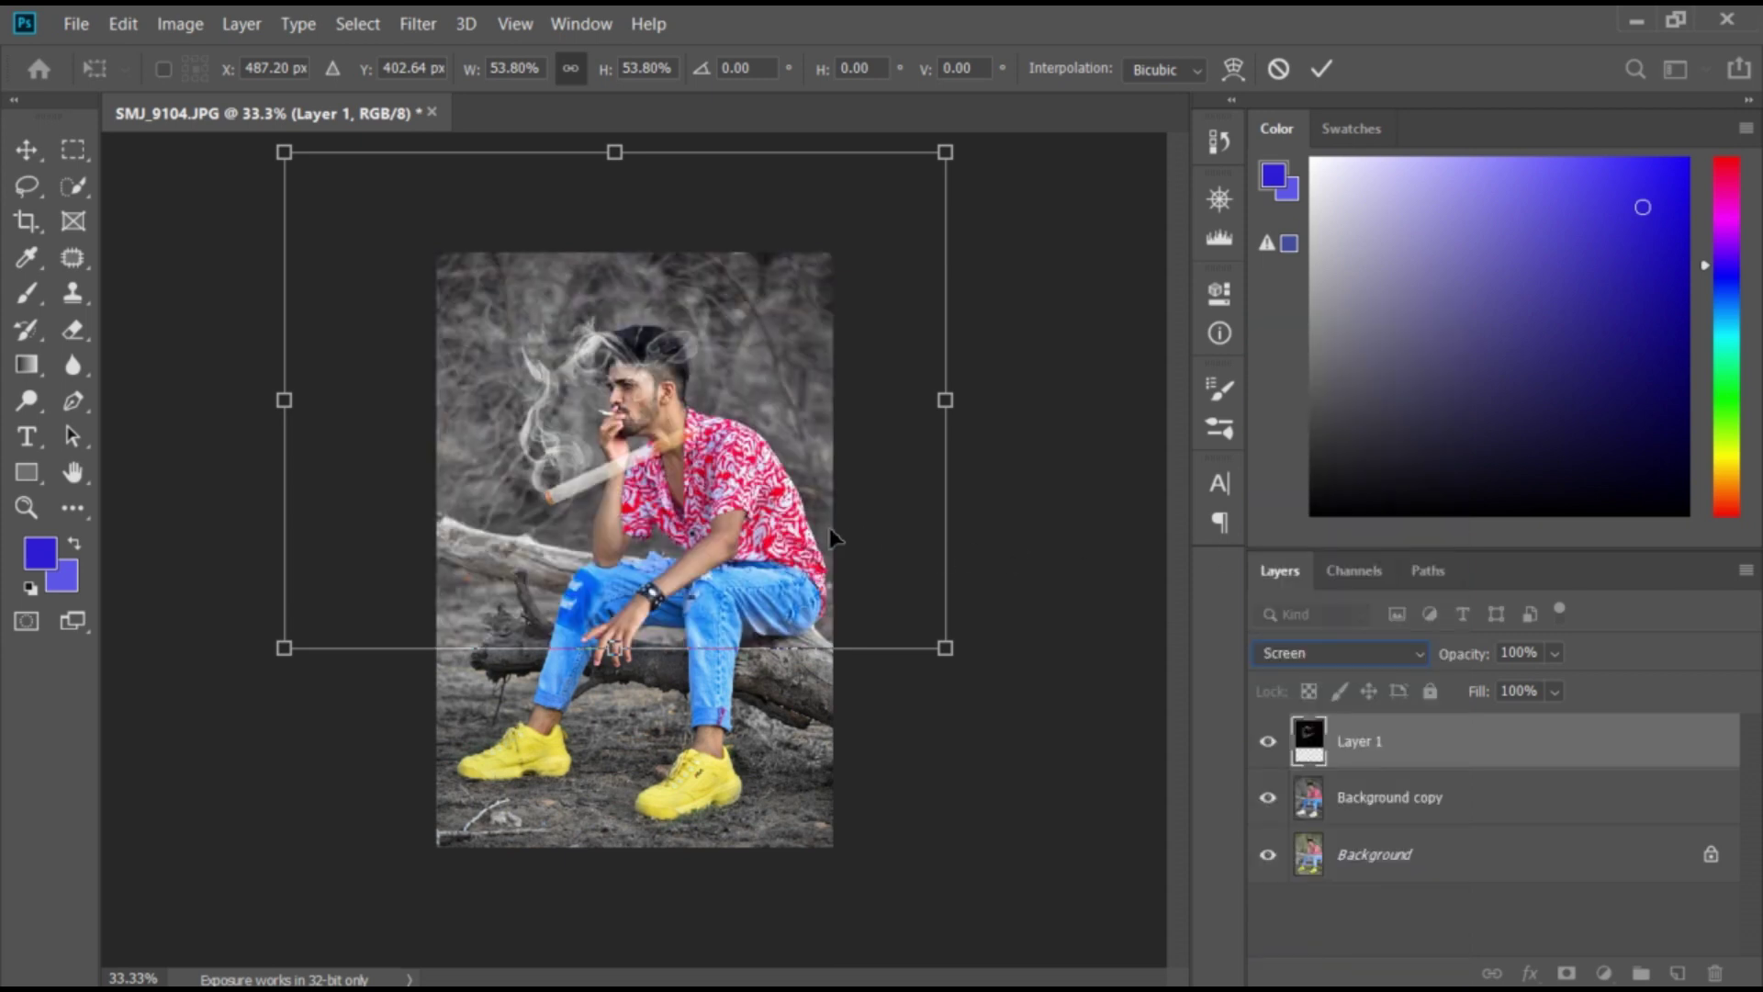
pyautogui.hotkey('ctrl', '+')
pyautogui.hotkey('ctrl', '+')
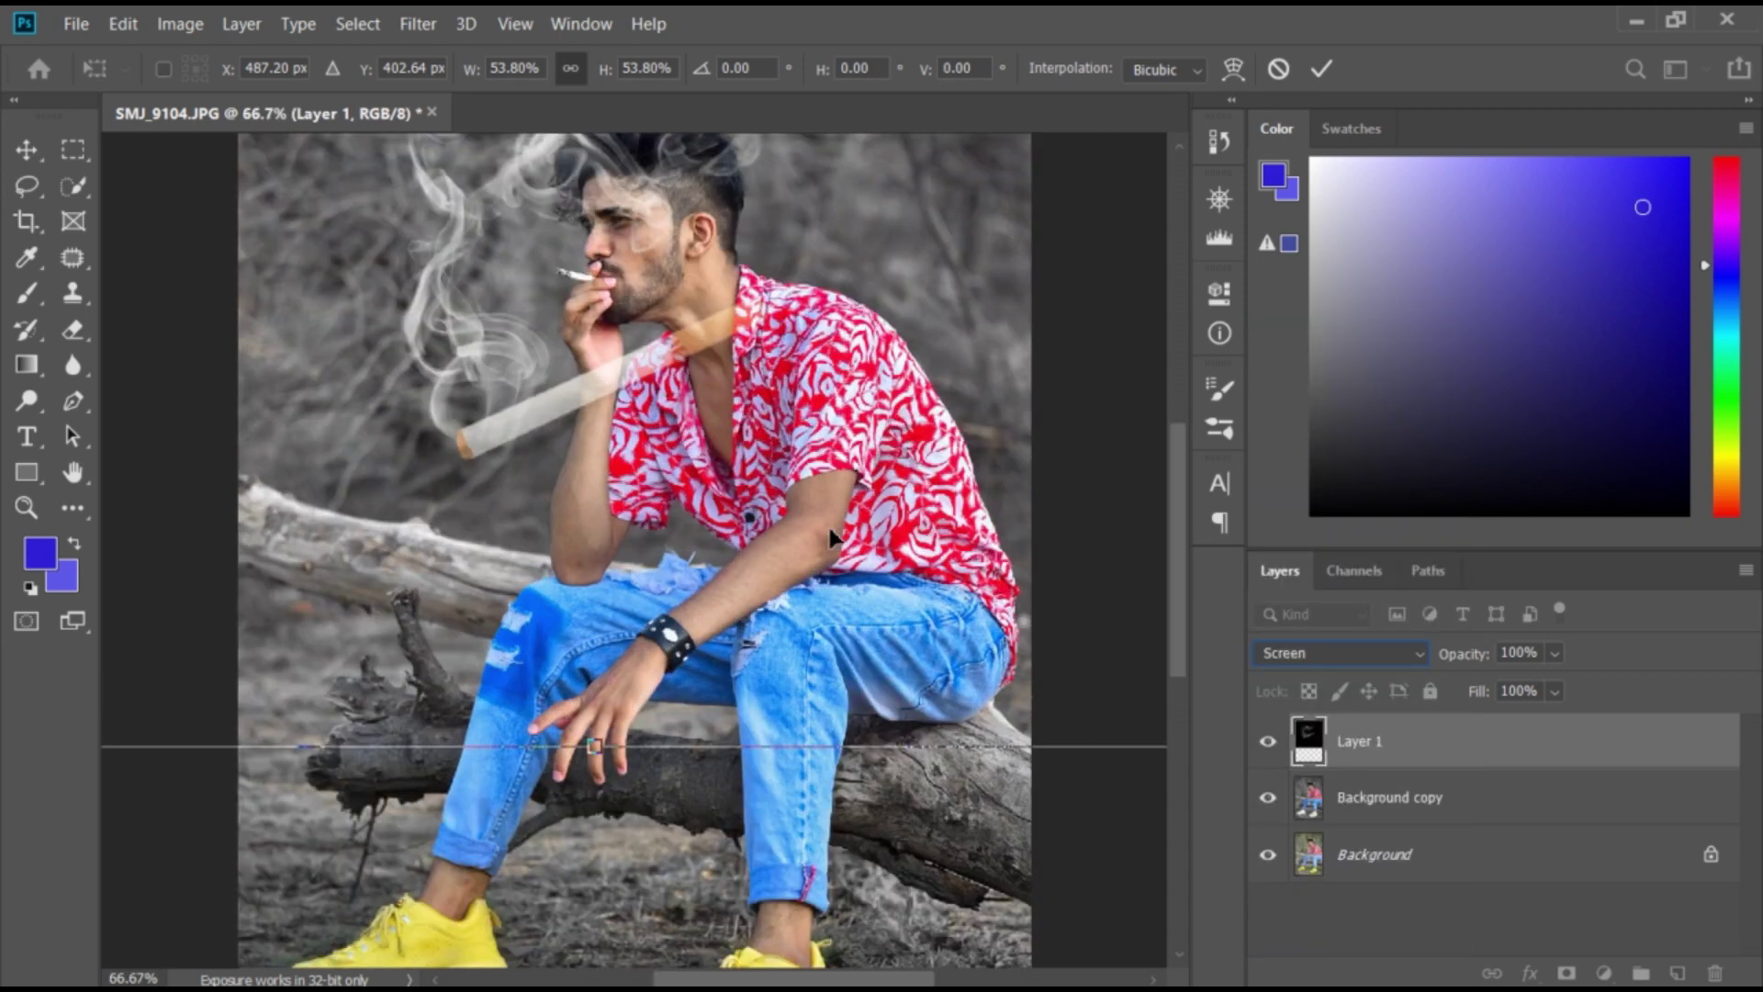
pyautogui.moveTo(679, 506); pyautogui.dragTo(682, 458)
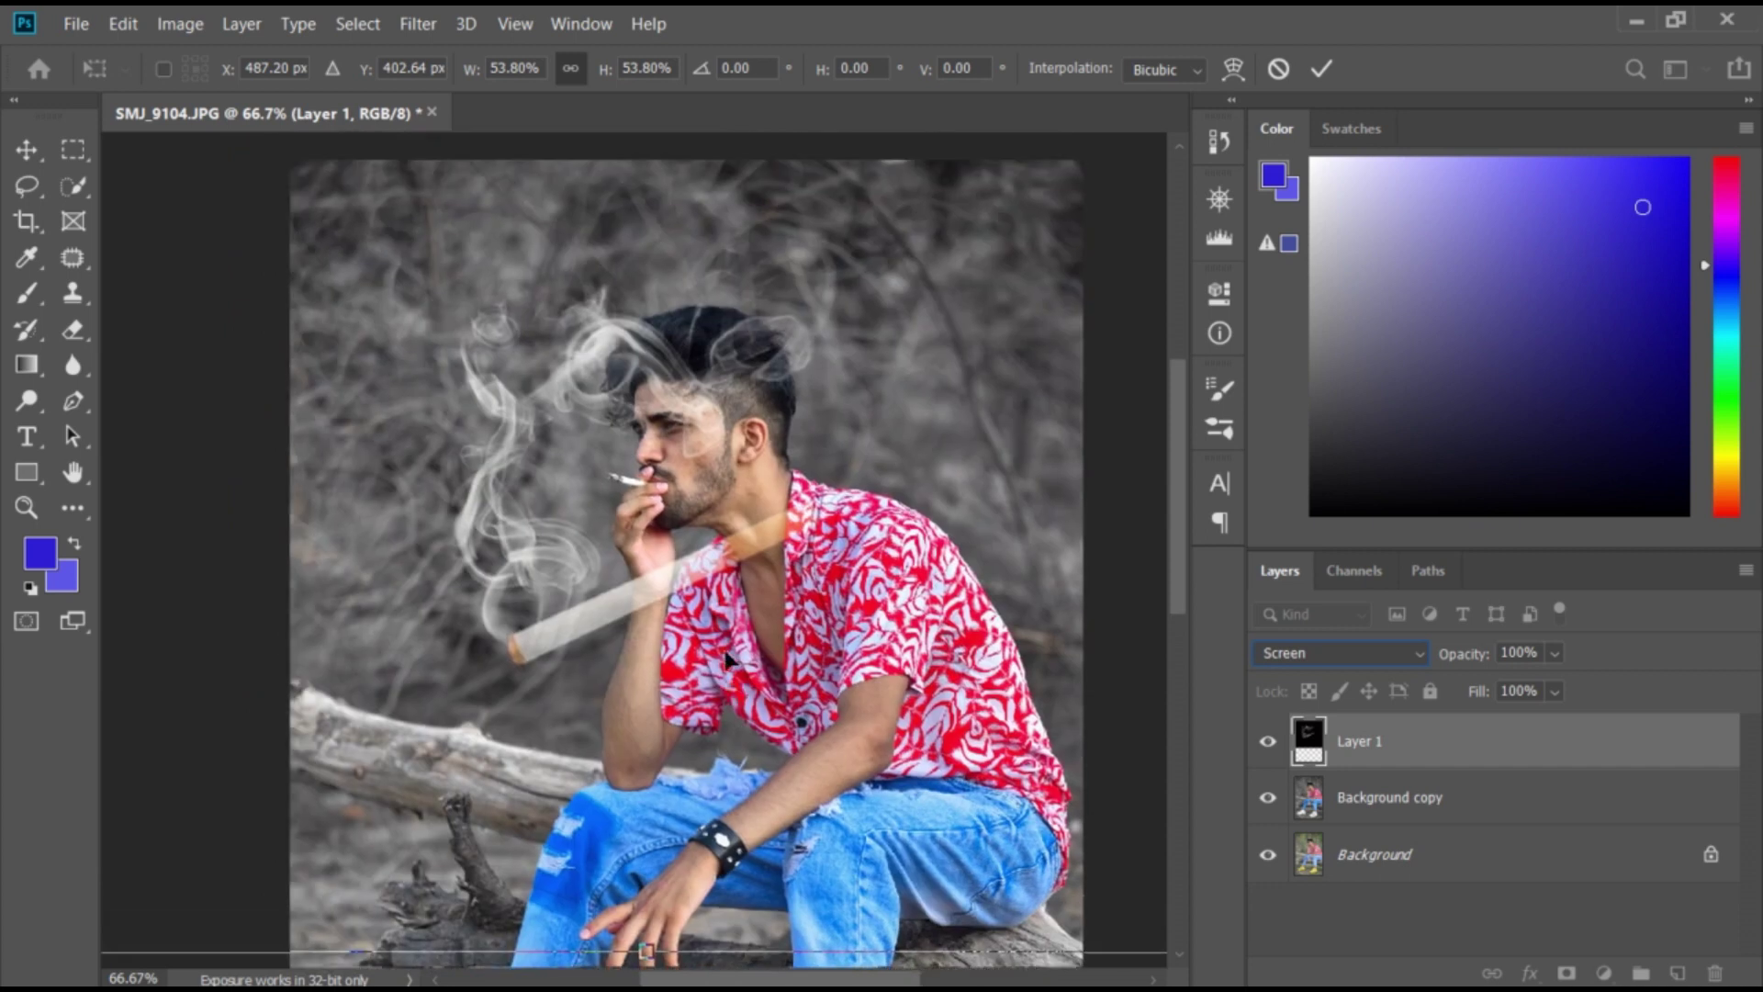
pyautogui.hotkey('ctrl', '+')
pyautogui.moveTo(755, 562); pyautogui.dragTo(669, 628)
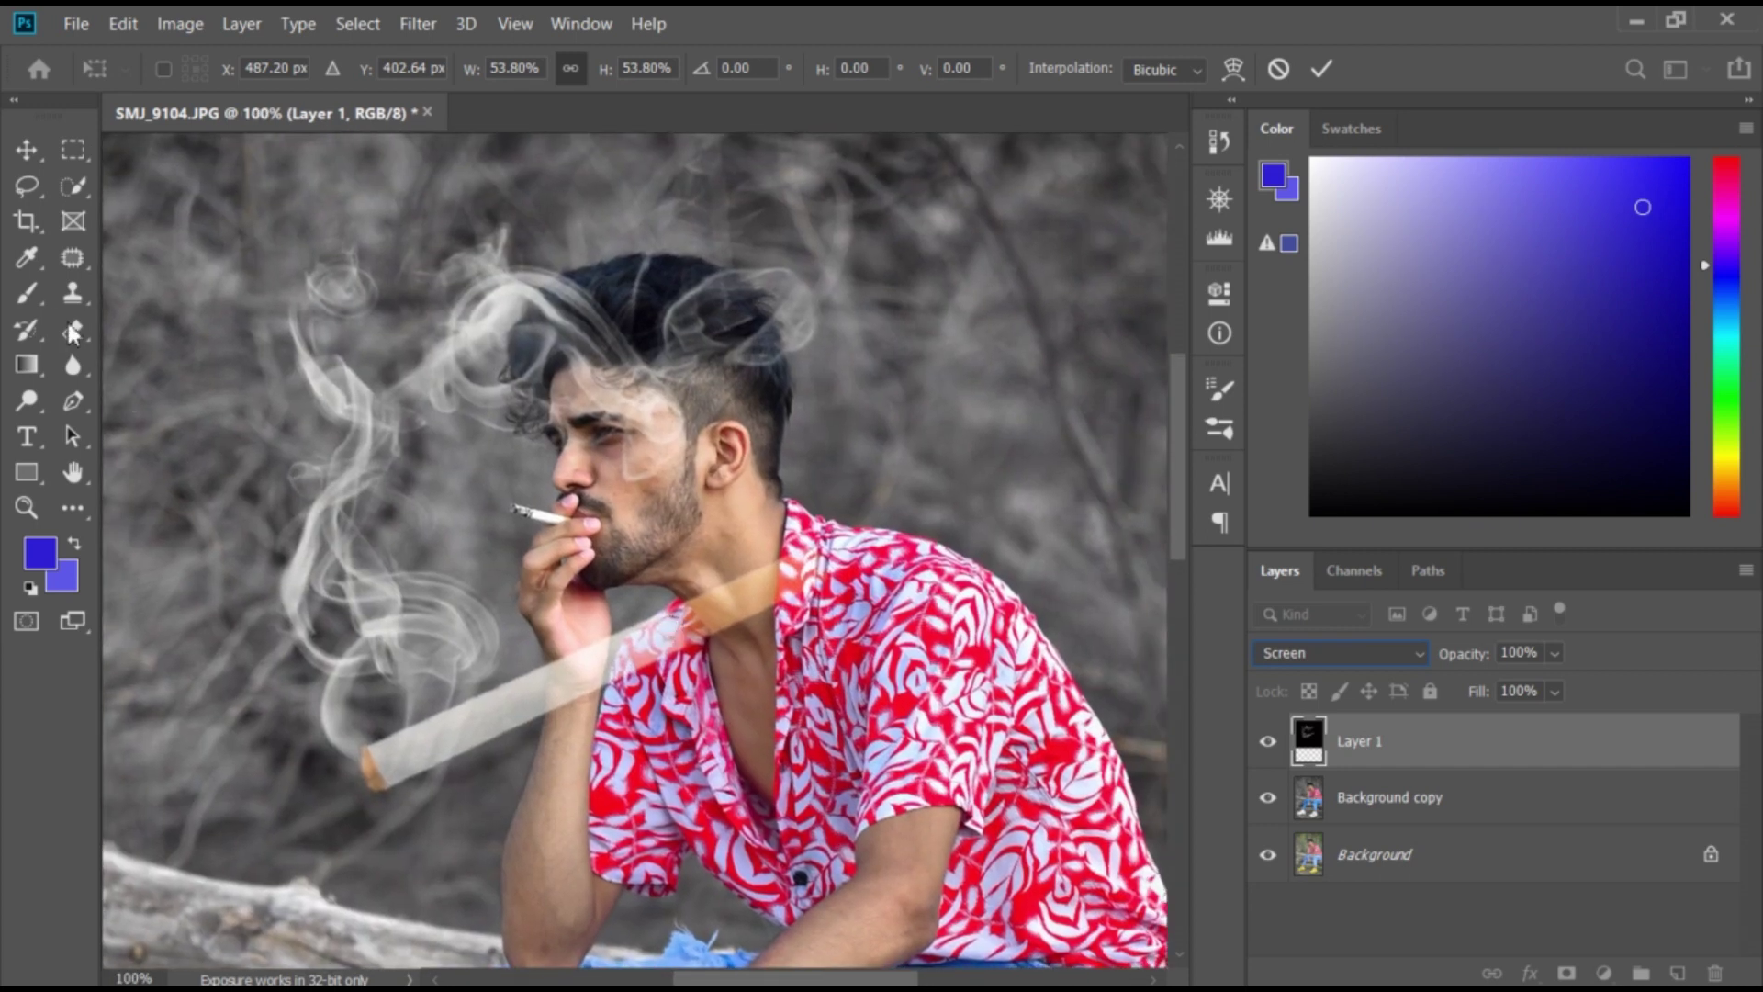
# Step: Erase the pasted cigarette from Layer 1 with the plain Eraser, leaving only the smoke
pyautogui.click(74, 335)
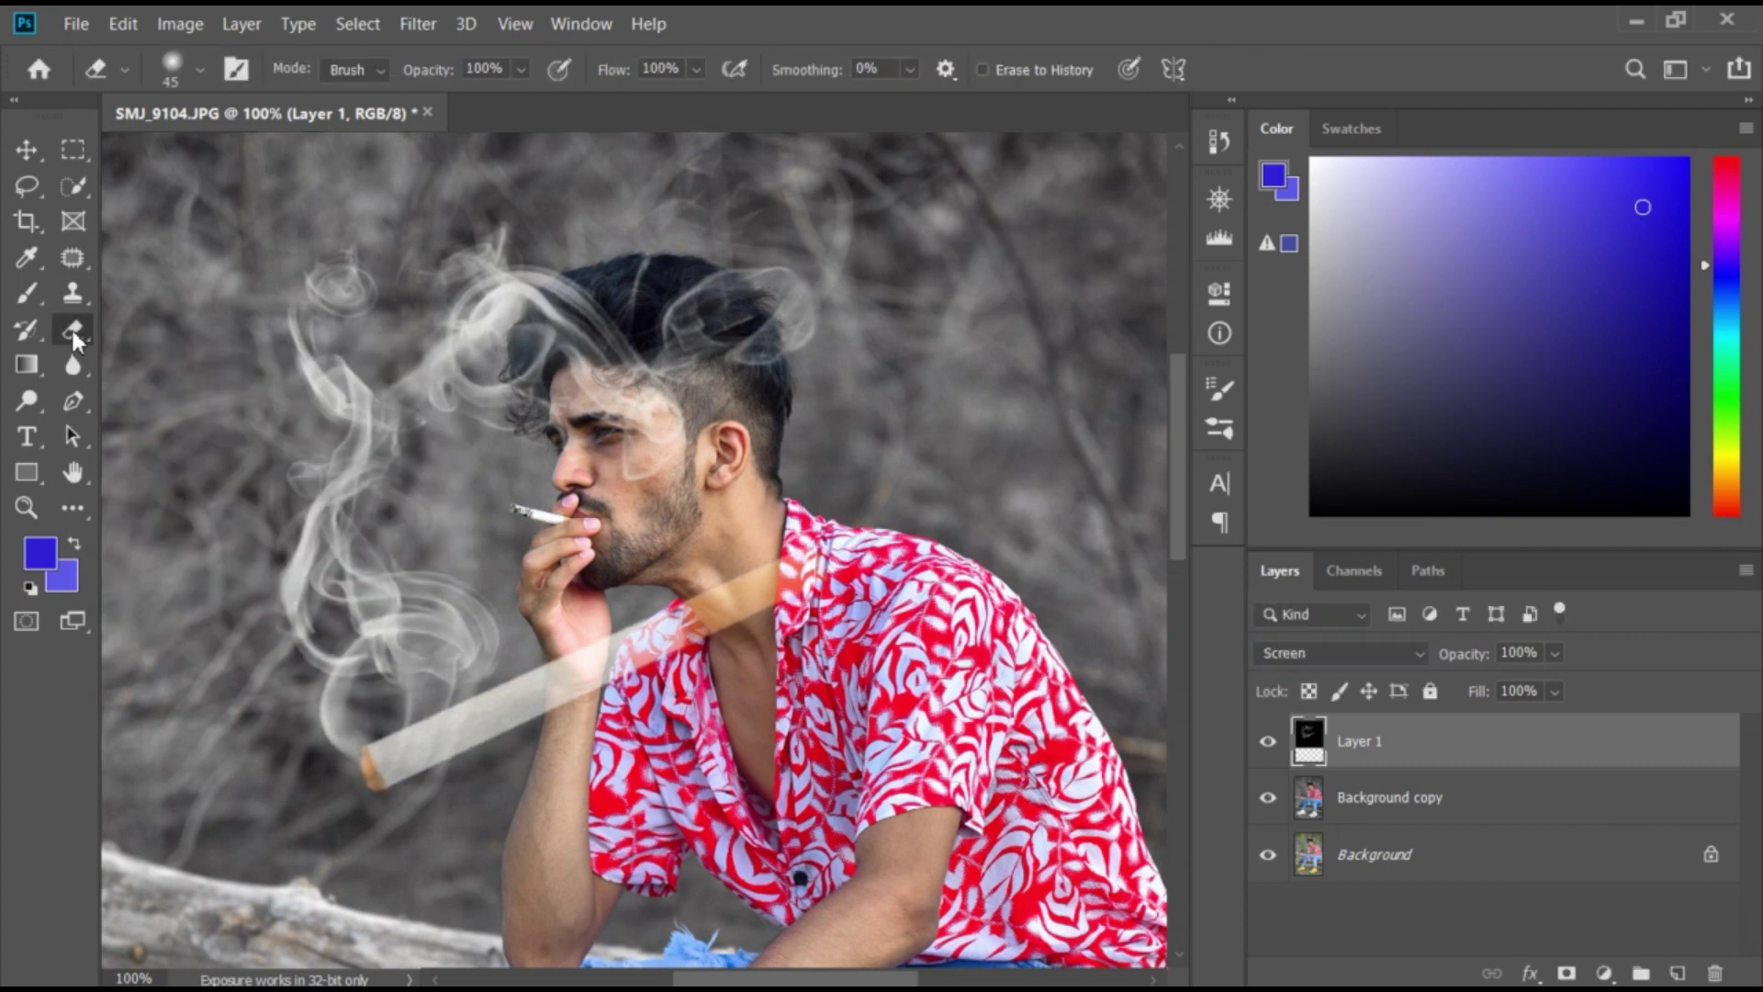
pyautogui.rightClick(73, 330)
pyautogui.click(147, 329)
pyautogui.moveTo(788, 572); pyautogui.dragTo(698, 606)
pyautogui.moveTo(840, 565)
pyautogui.mouseDown()
pyautogui.moveTo(597, 660)
pyautogui.moveTo(528, 708)
pyautogui.moveTo(551, 712)
pyautogui.moveTo(441, 735)
pyautogui.moveTo(482, 709)
pyautogui.moveTo(386, 771)
pyautogui.moveTo(351, 768)
pyautogui.moveTo(375, 780)
pyautogui.mouseUp()
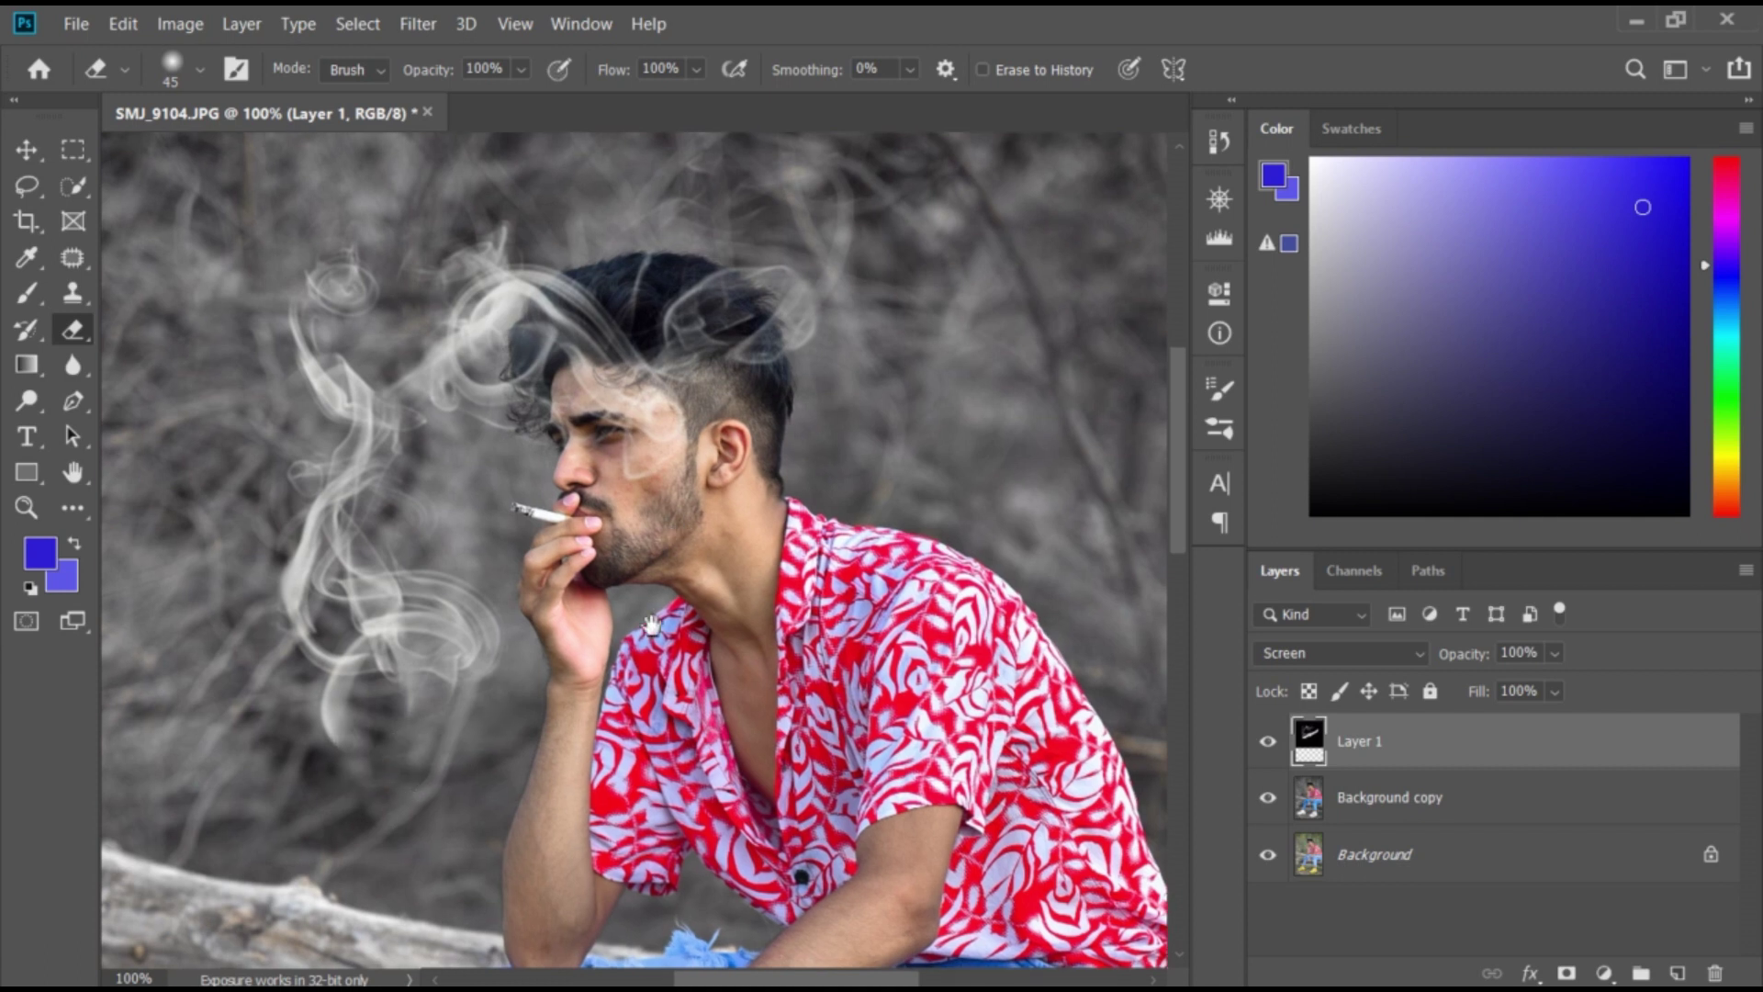
pyautogui.moveTo(651, 624); pyautogui.dragTo(649, 652)
# Step: Rotate the smoke layer, move it up and left, and shrink it to about 70%
pyautogui.hotkey('ctrl', '-')
pyautogui.hotkey('ctrl', '-')
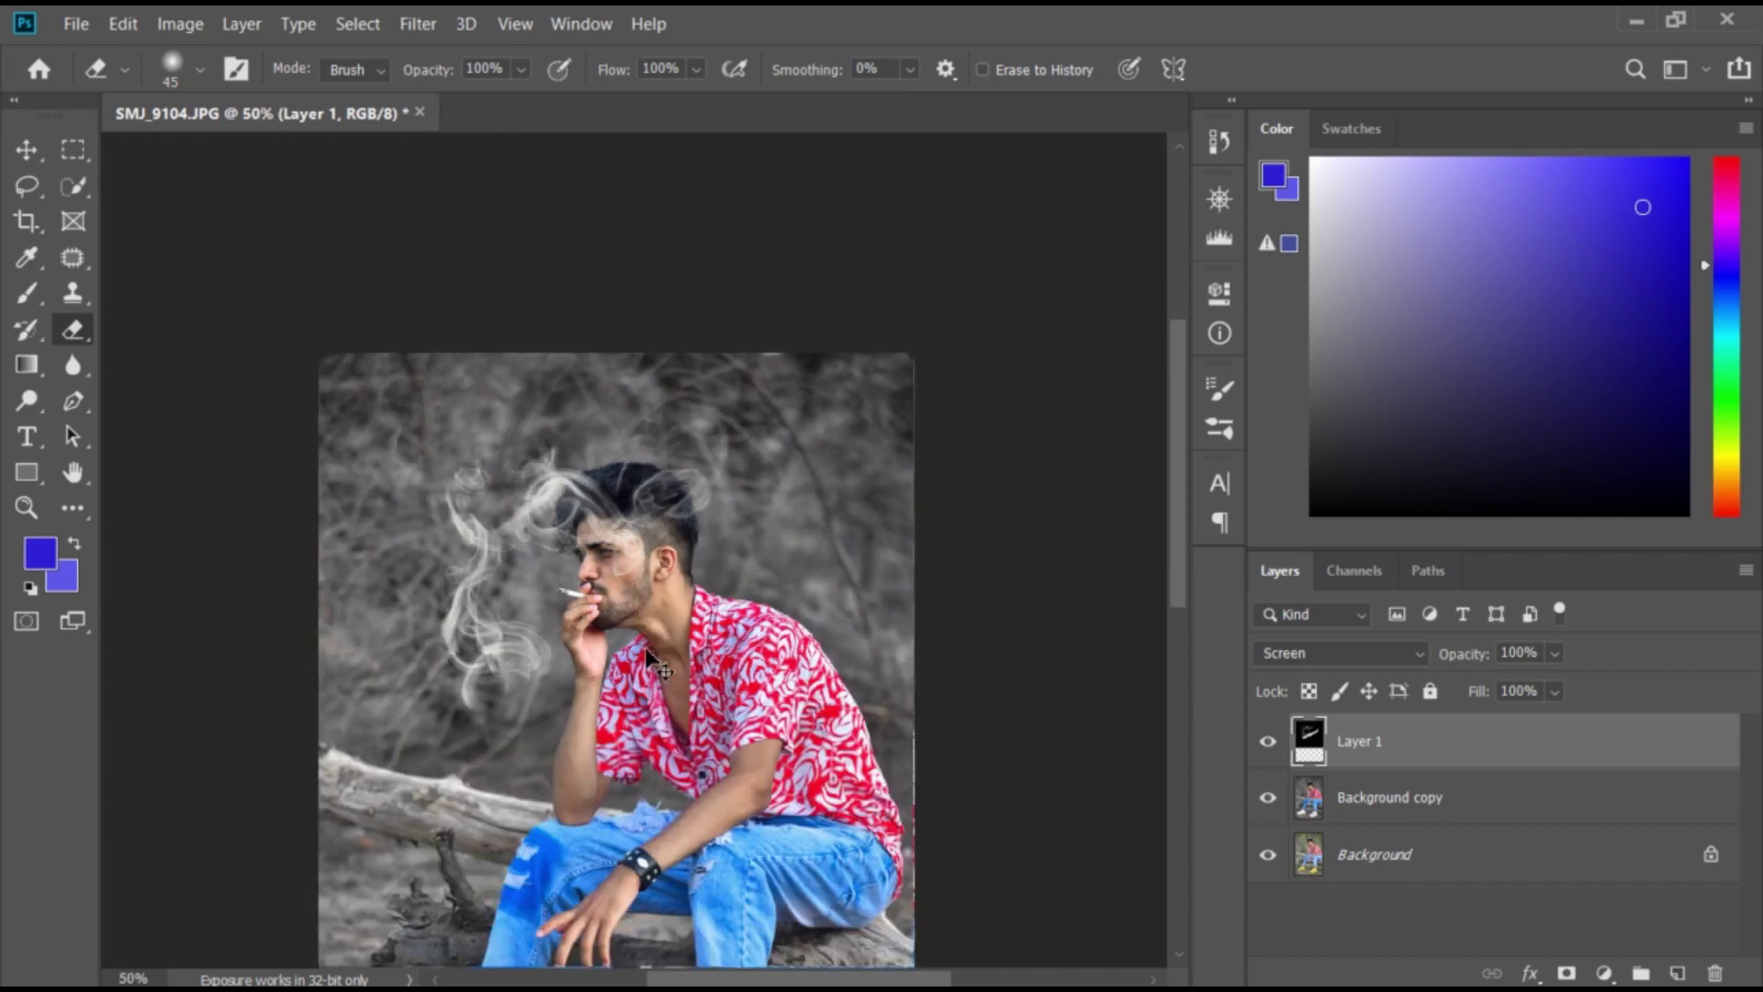
pyautogui.hotkey('ctrl', 't')
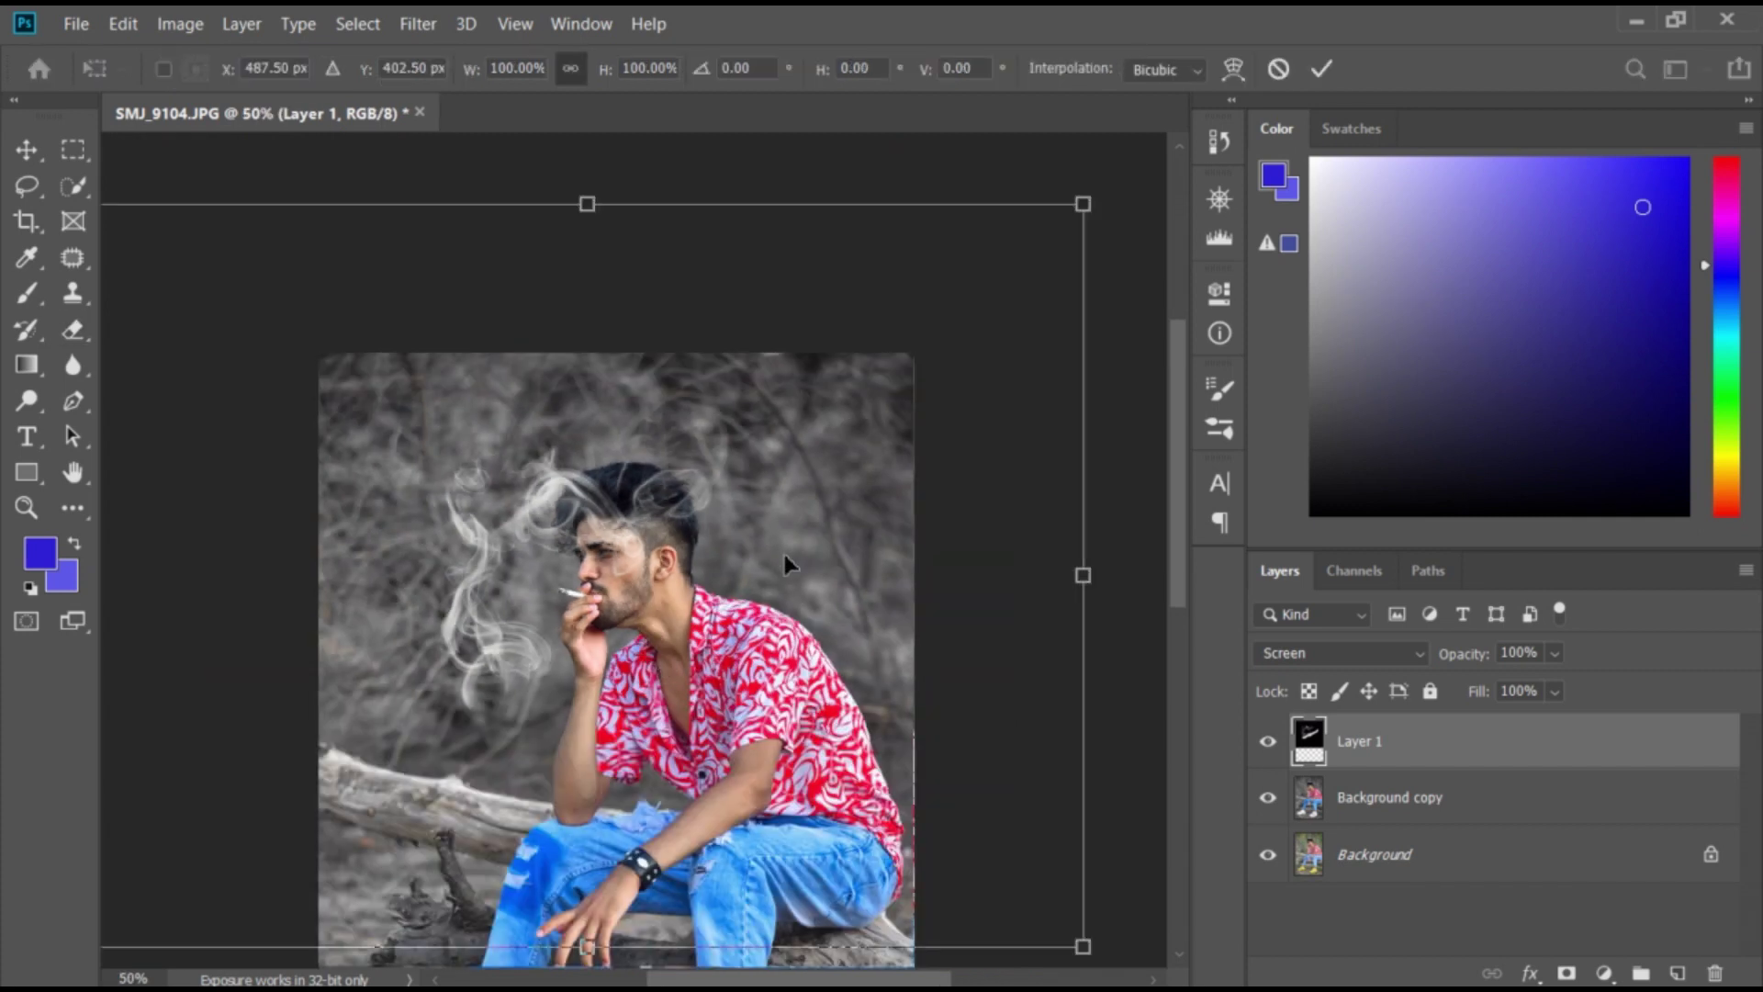
pyautogui.moveTo(782, 549); pyautogui.dragTo(781, 593)
pyautogui.moveTo(1147, 306); pyautogui.dragTo(762, 918)
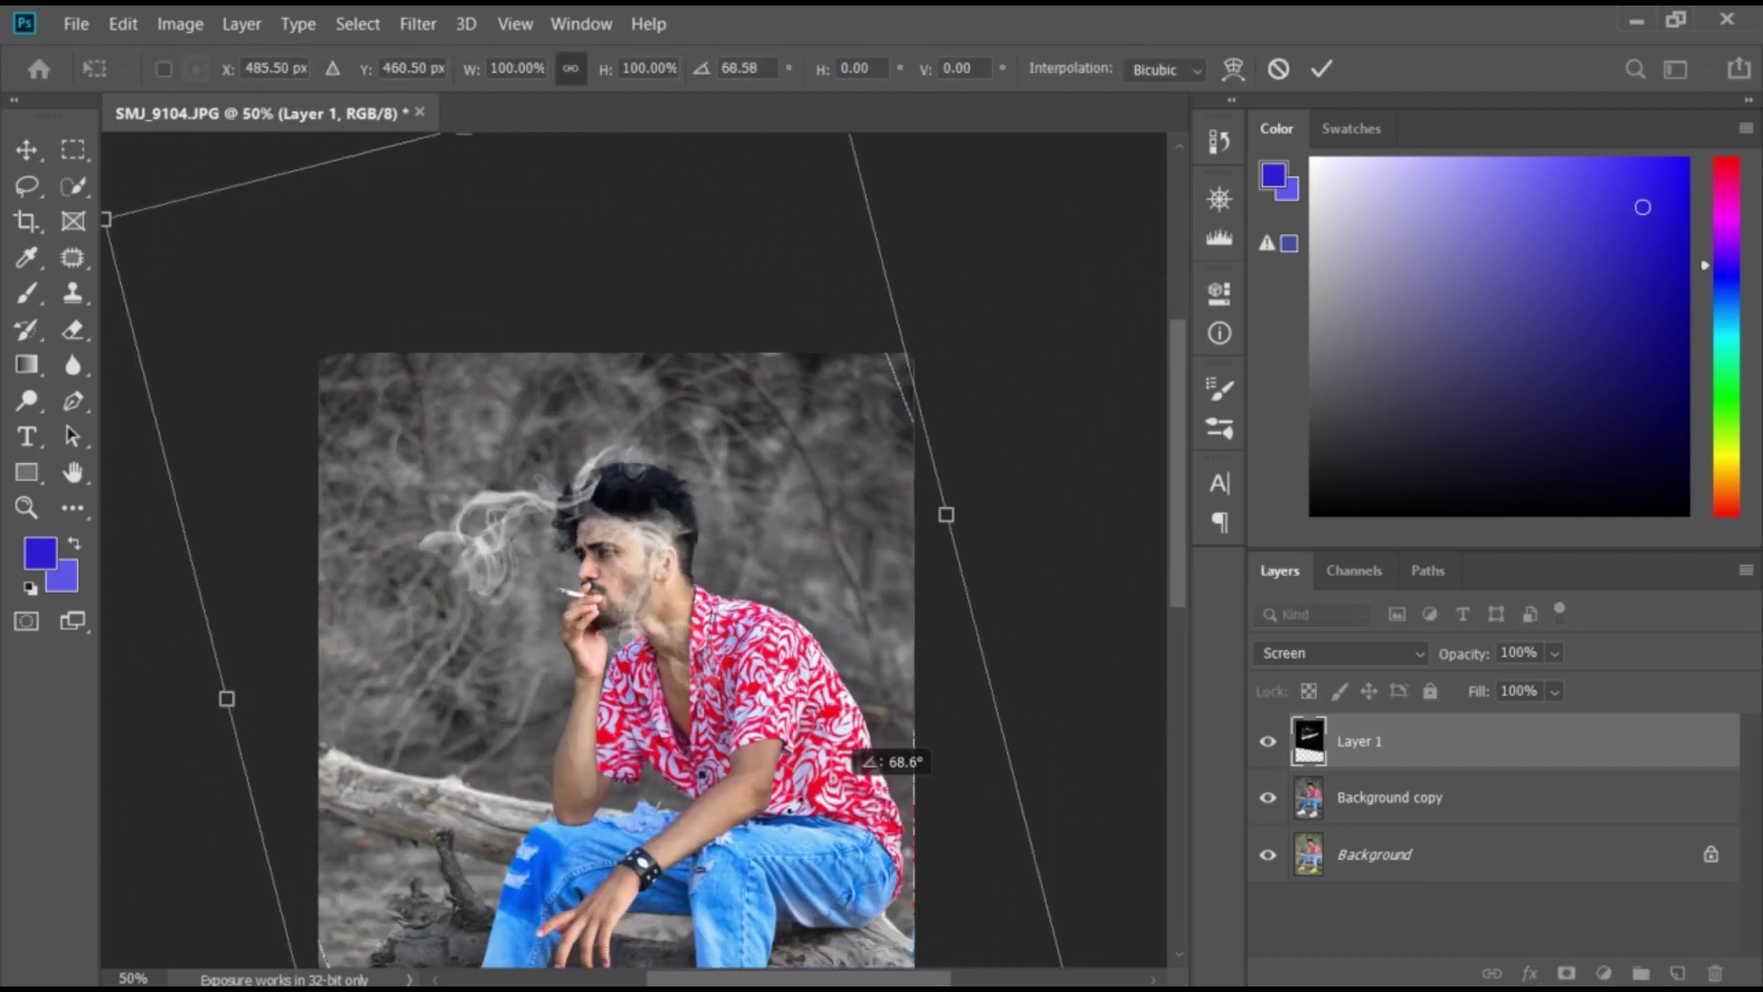
pyautogui.moveTo(544, 663)
pyautogui.mouseDown()
pyautogui.moveTo(380, 527)
pyautogui.moveTo(500, 641)
pyautogui.mouseUp()
pyautogui.moveTo(956, 185); pyautogui.dragTo(670, 780)
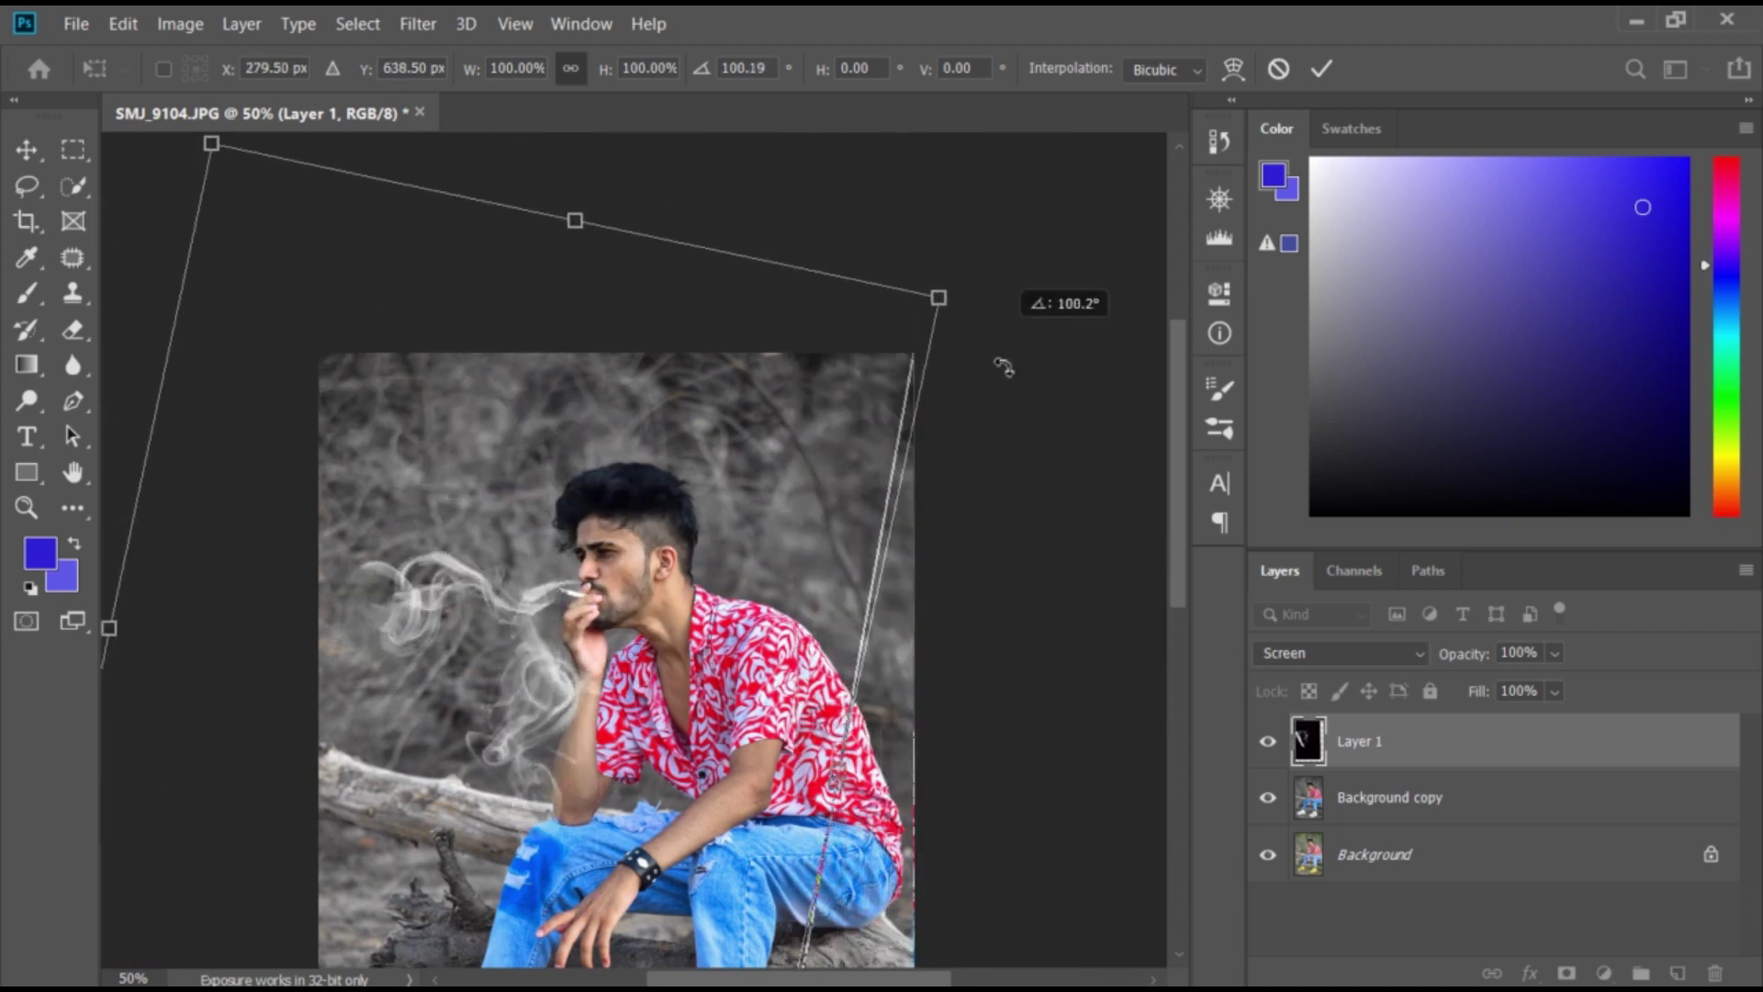
pyautogui.moveTo(684, 721); pyautogui.dragTo(358, 657)
pyautogui.moveTo(717, 662)
pyautogui.mouseDown()
pyautogui.moveTo(785, 497)
pyautogui.moveTo(781, 455)
pyautogui.mouseUp()
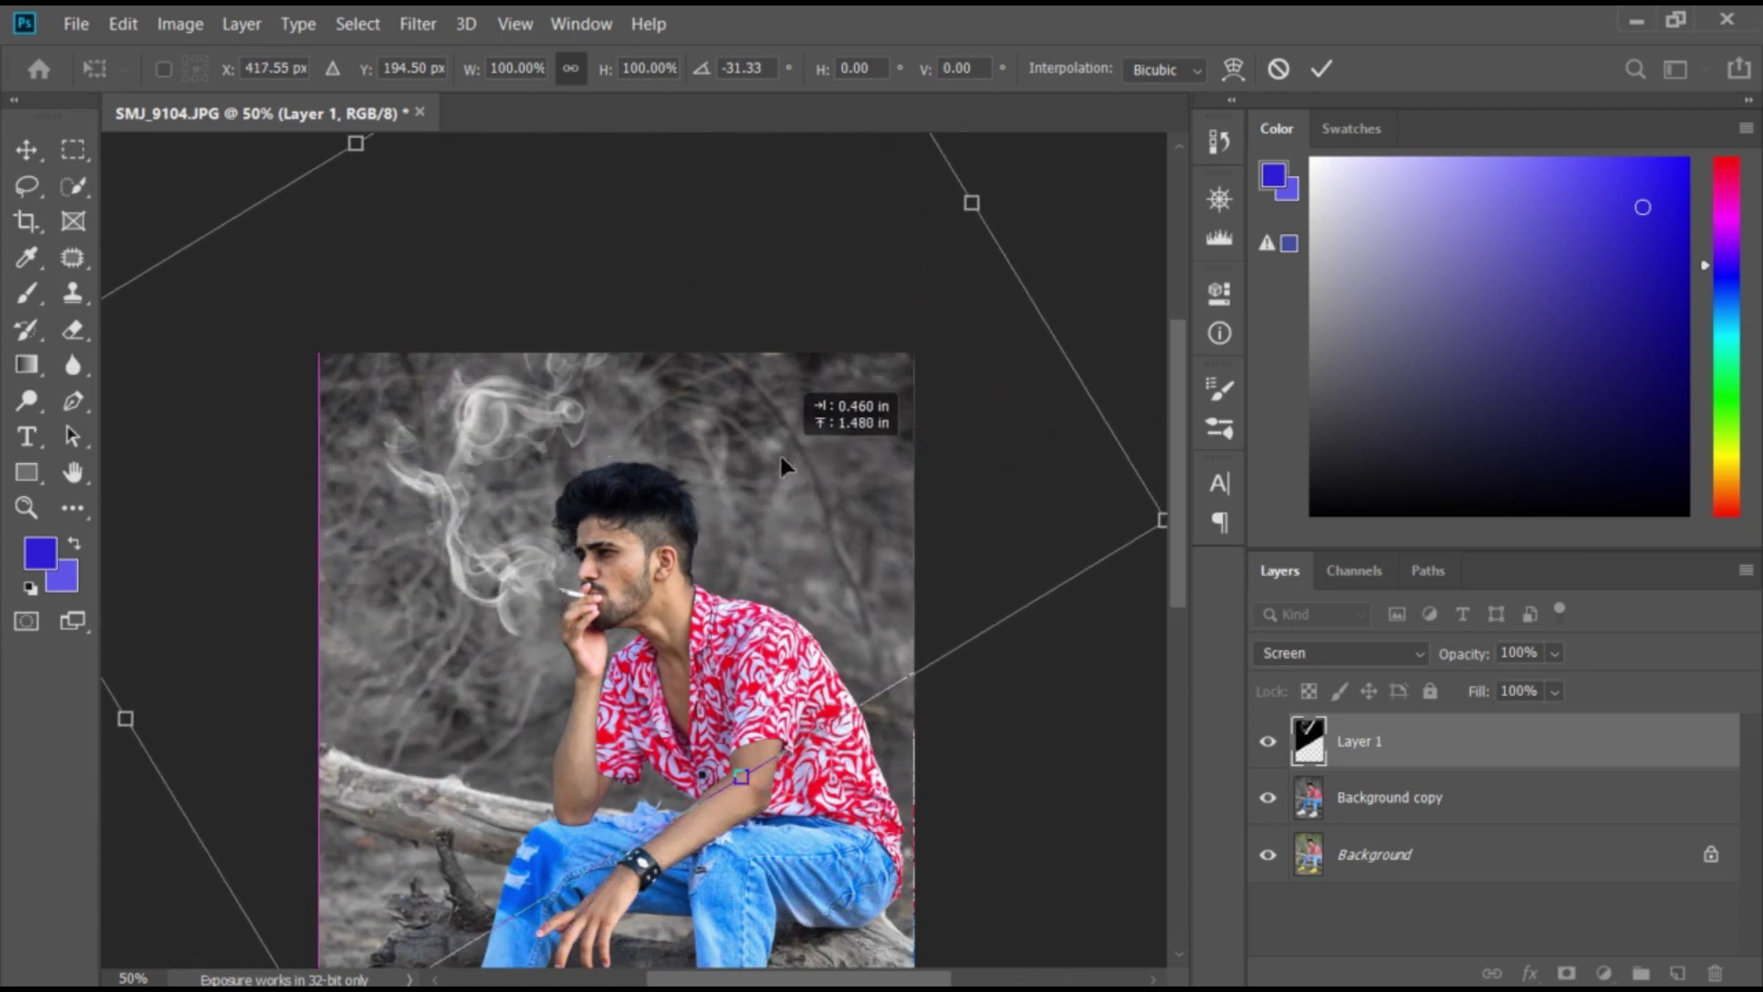
pyautogui.moveTo(1027, 508); pyautogui.dragTo(911, 525)
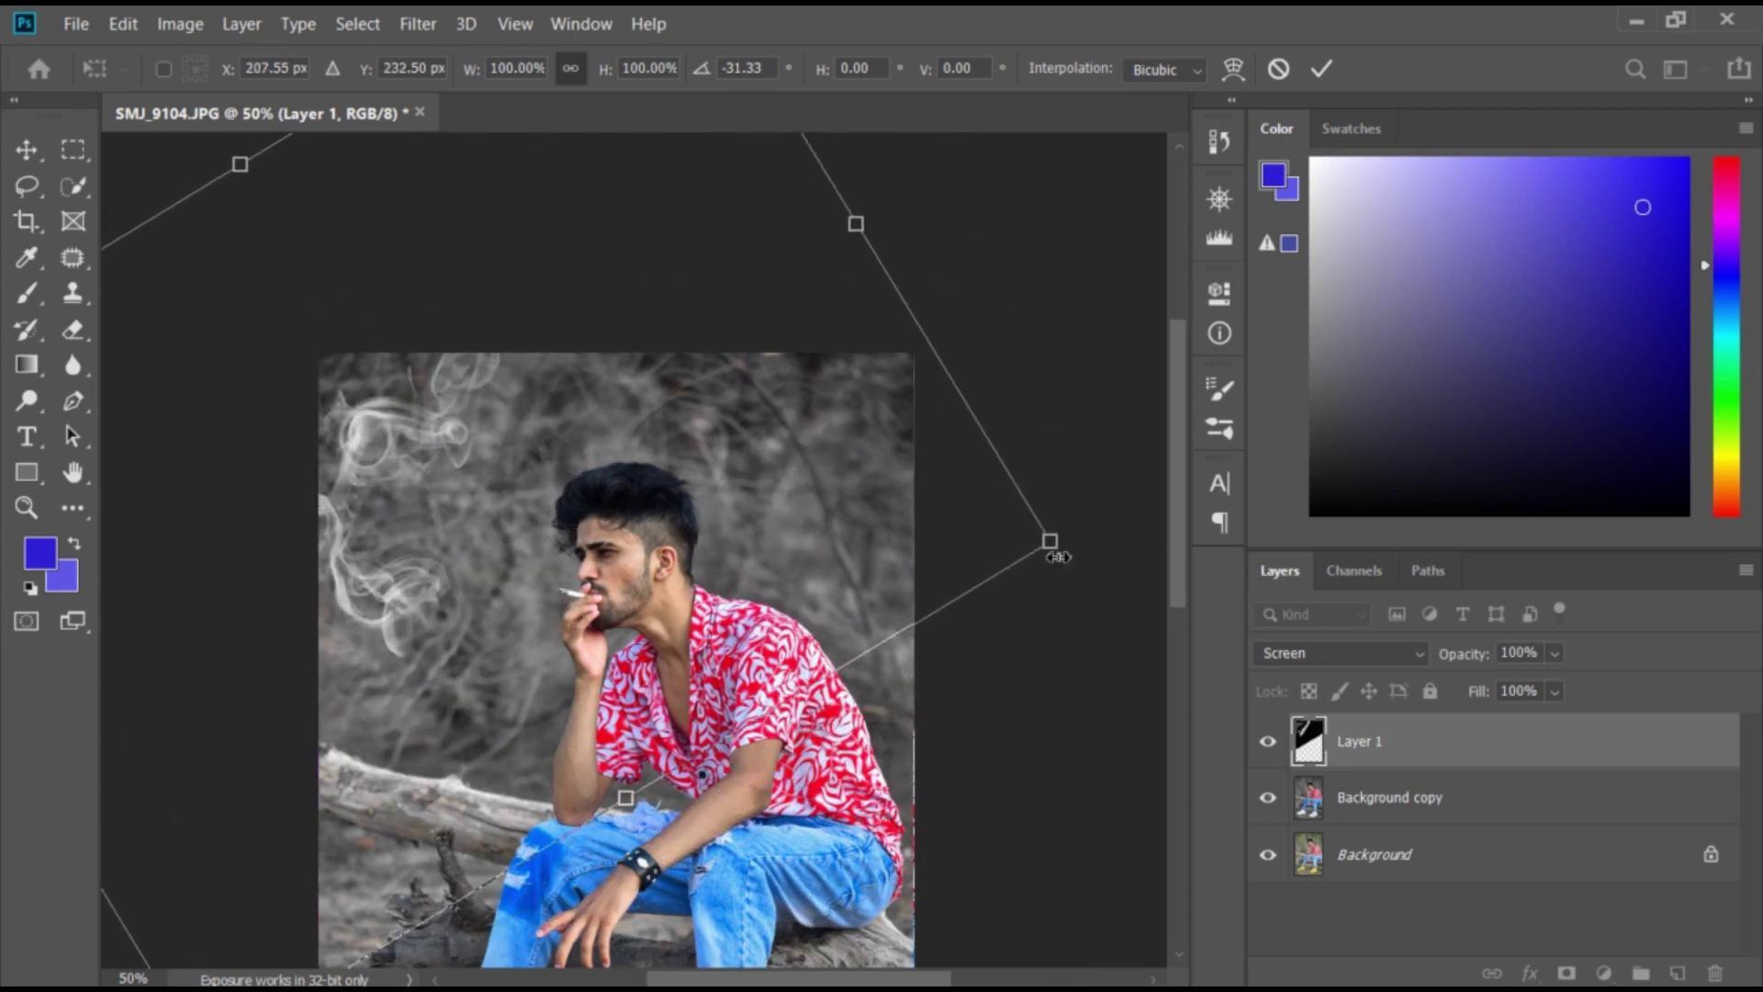
pyautogui.moveTo(1047, 535)
pyautogui.mouseDown()
pyautogui.moveTo(616, 415)
pyautogui.moveTo(742, 517)
pyautogui.moveTo(780, 520)
pyautogui.moveTo(749, 526)
pyautogui.mouseUp()
# Step: Rotate the smoke upright, shrink it to about 48% and commit it on the cigarette tip
pyautogui.hotkey('ctrl', '+')
pyautogui.moveTo(994, 586)
pyautogui.mouseDown()
pyautogui.moveTo(721, 523)
pyautogui.moveTo(703, 599)
pyautogui.mouseUp()
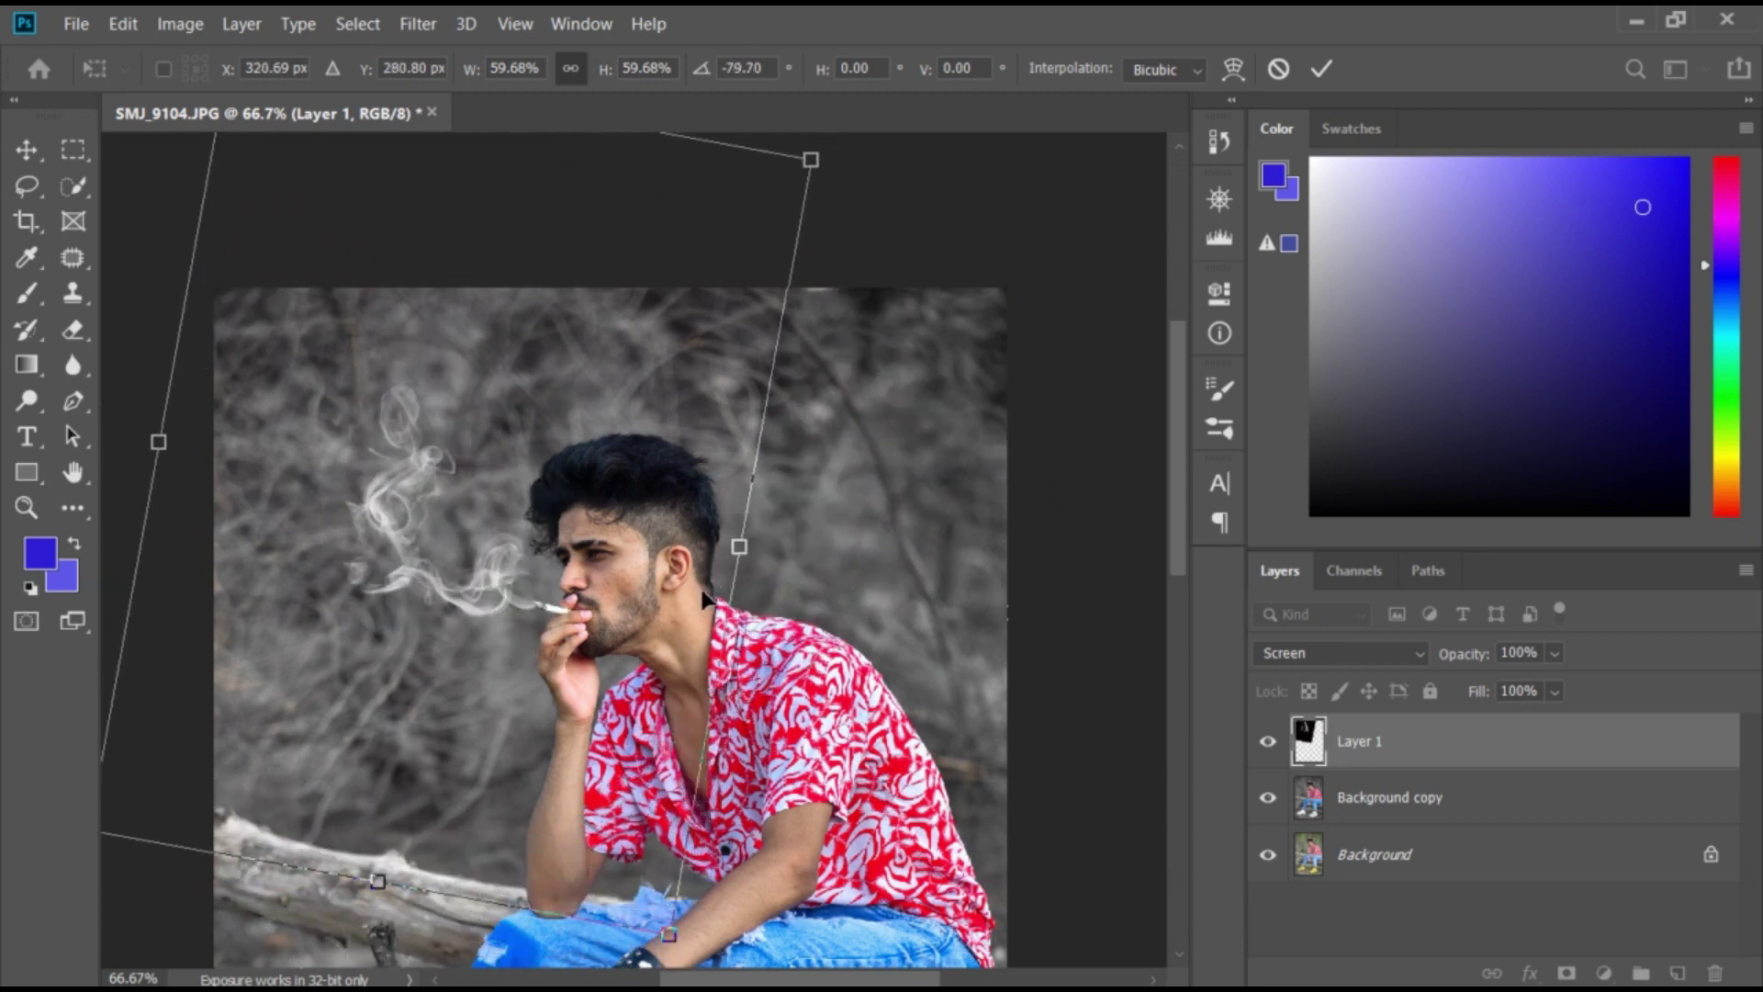
pyautogui.hotkey('ctrl', '-')
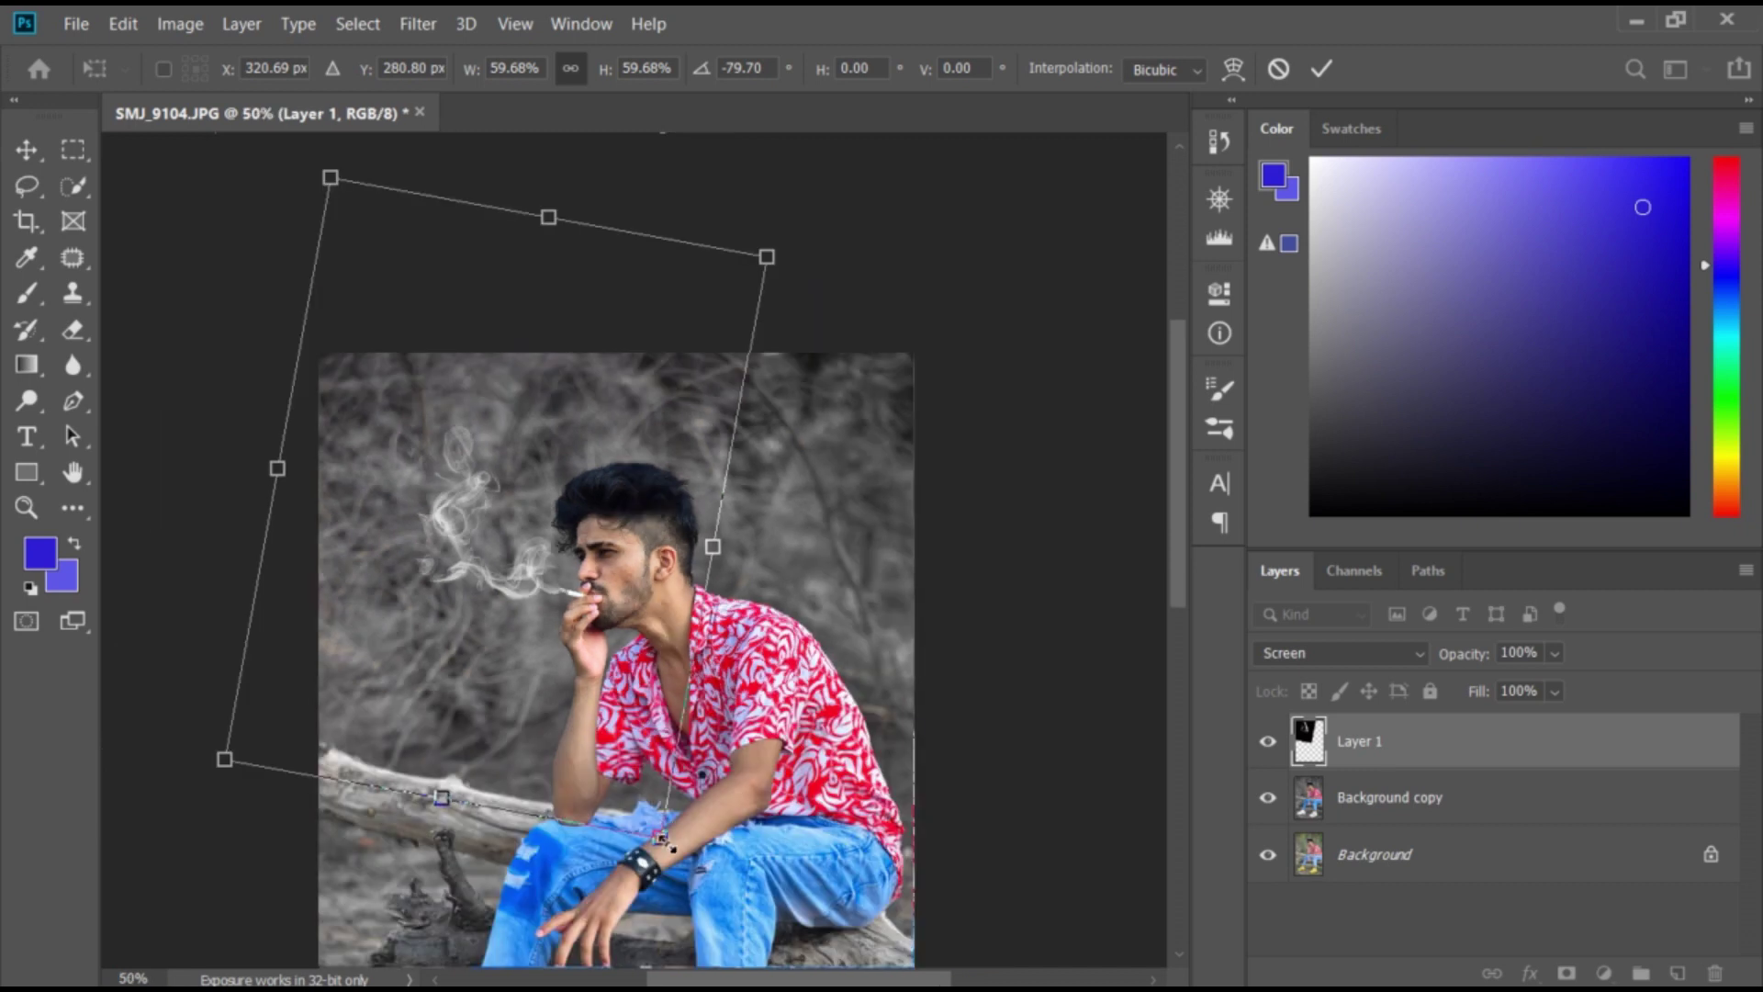
pyautogui.moveTo(661, 835); pyautogui.dragTo(634, 731)
pyautogui.moveTo(441, 549)
pyautogui.mouseDown()
pyautogui.moveTo(479, 624)
pyautogui.moveTo(494, 604)
pyautogui.mouseUp()
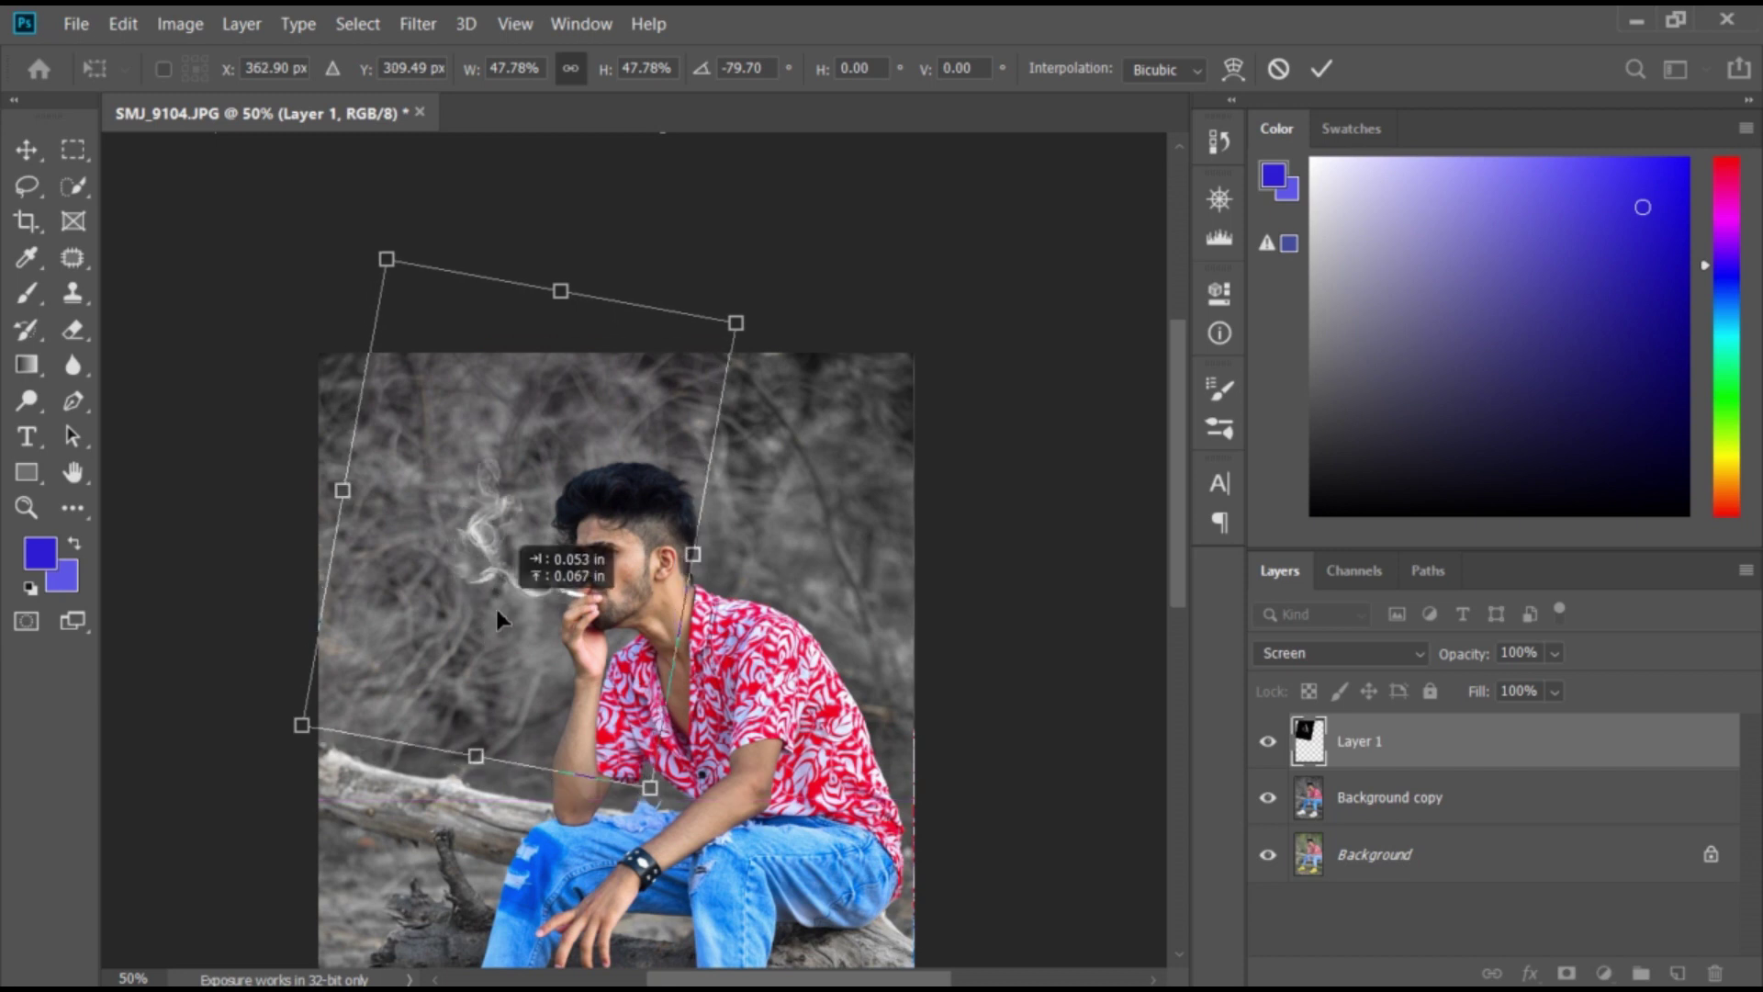
pyautogui.scroll(1, 496, 611)
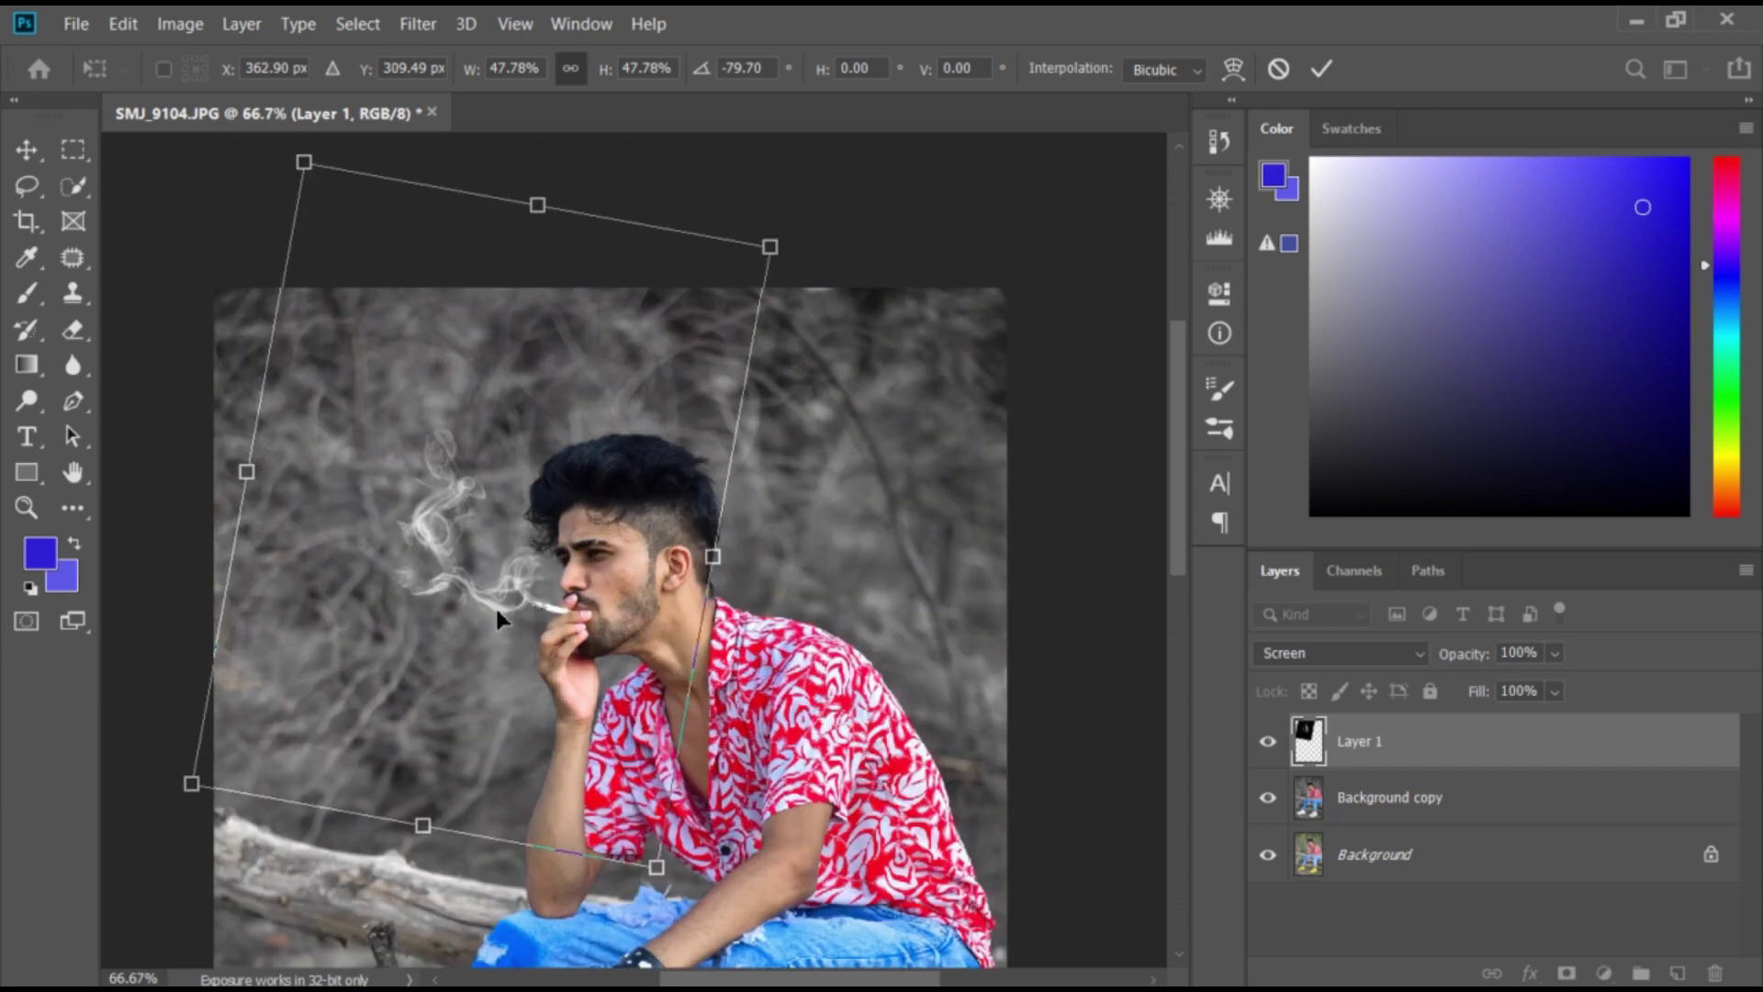
pyautogui.scroll(1, 496, 610)
pyautogui.scroll(1, 499, 618)
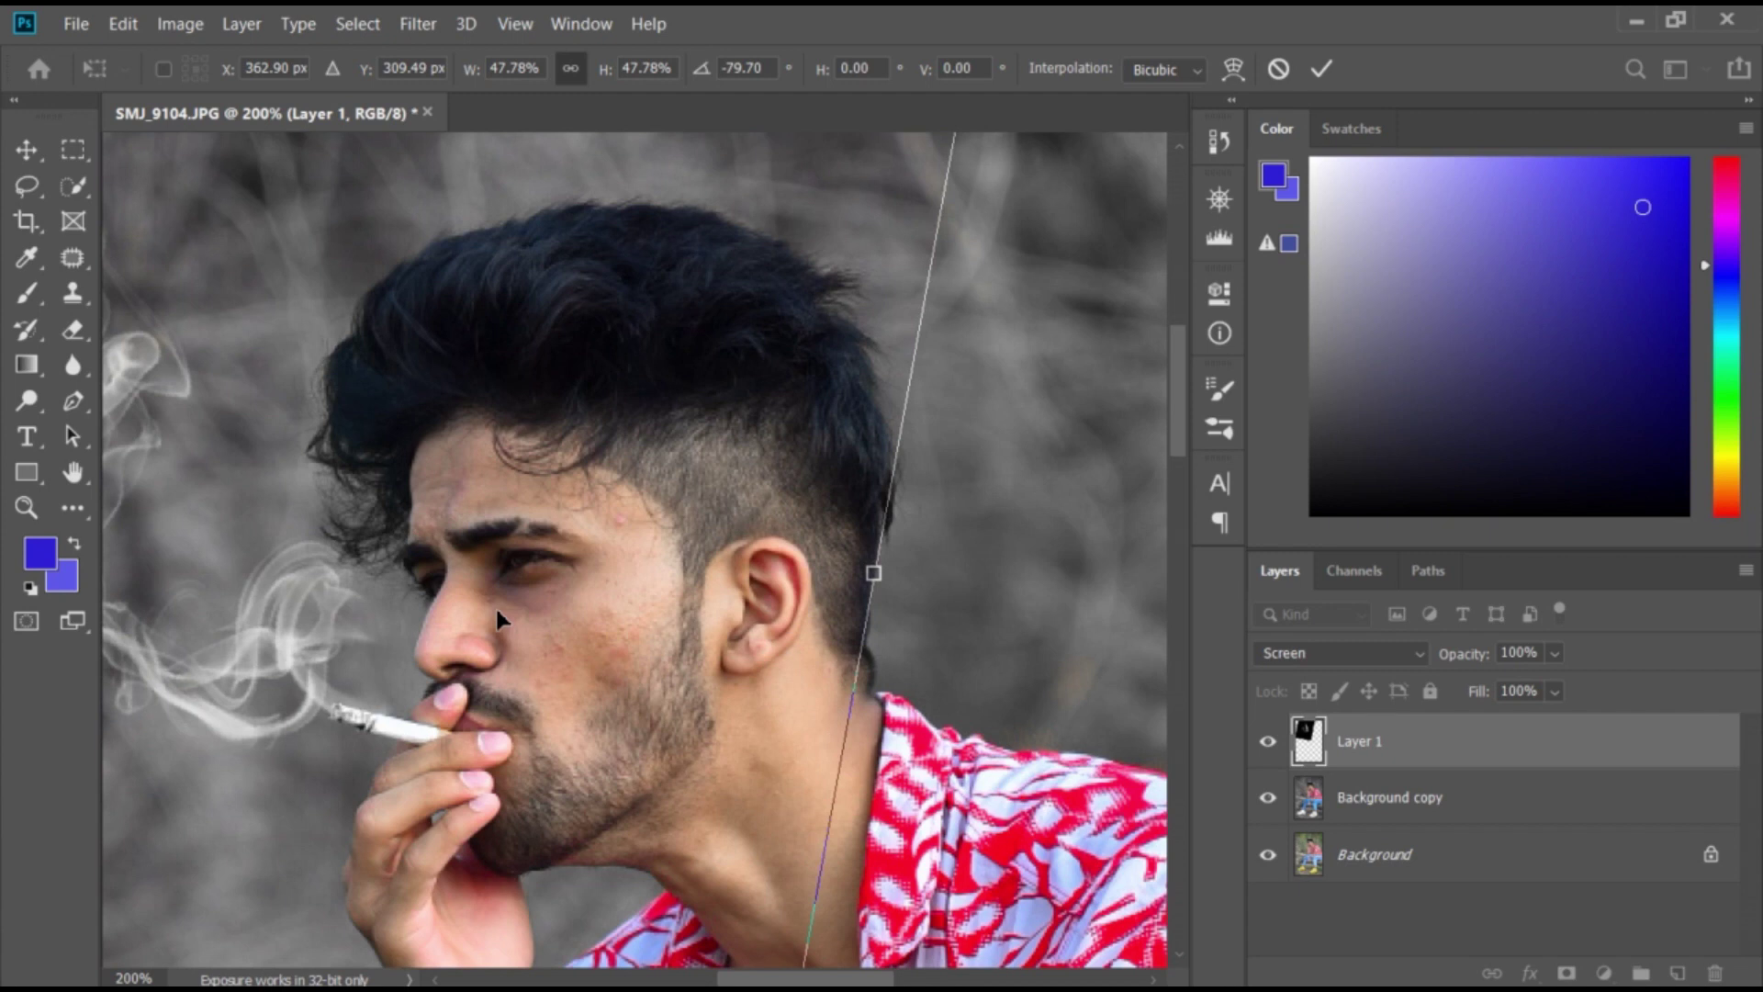
pyautogui.moveTo(496, 616); pyautogui.dragTo(495, 634)
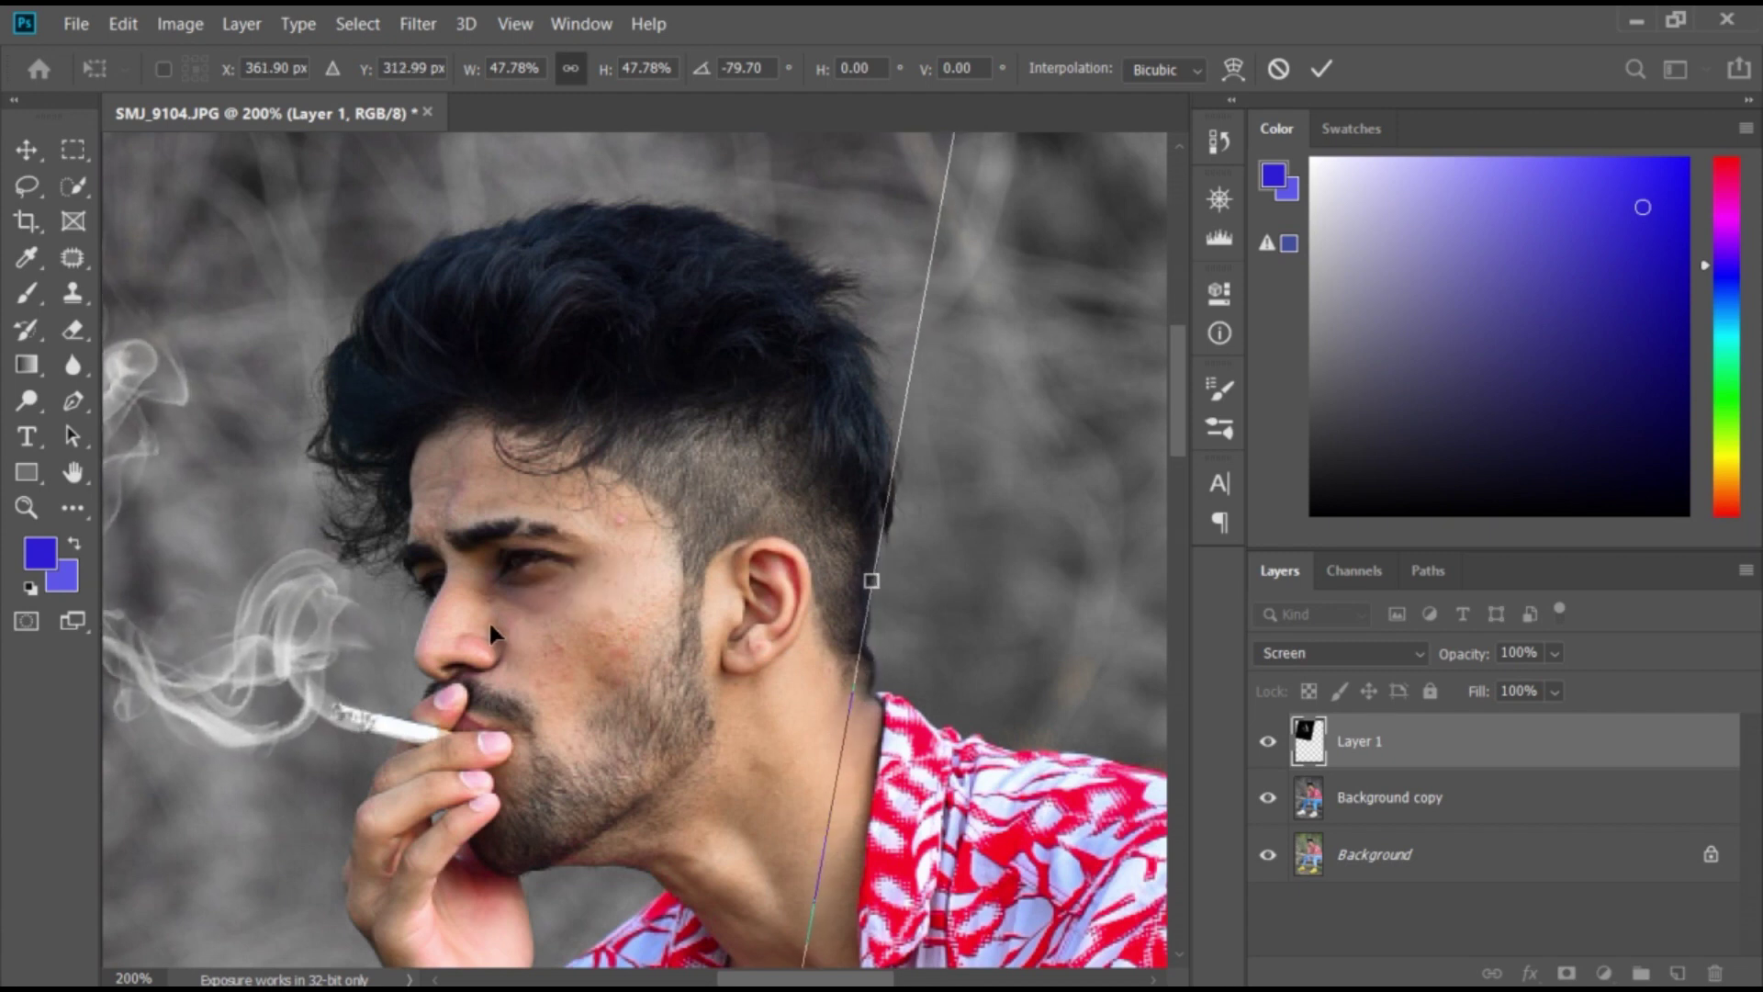
pyautogui.scroll(-3, 490, 633)
pyautogui.scroll(-1, 490, 629)
pyautogui.scroll(-1, 491, 626)
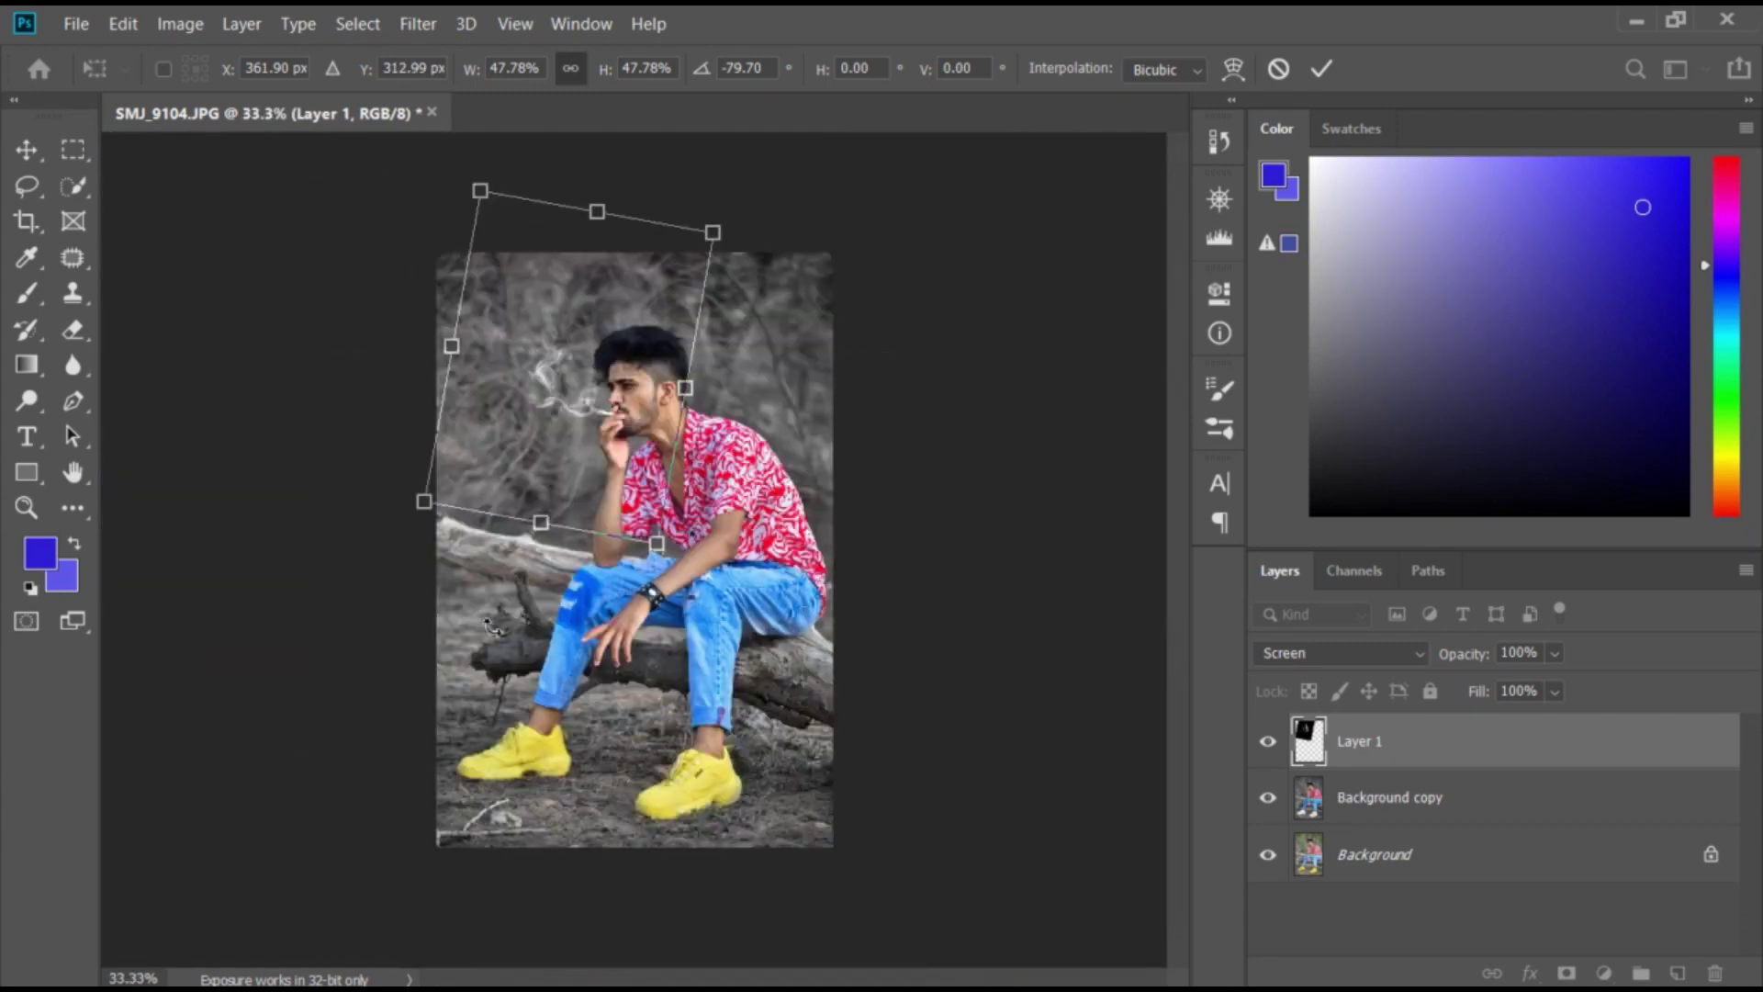
pyautogui.press('Return')
pyautogui.press('e')
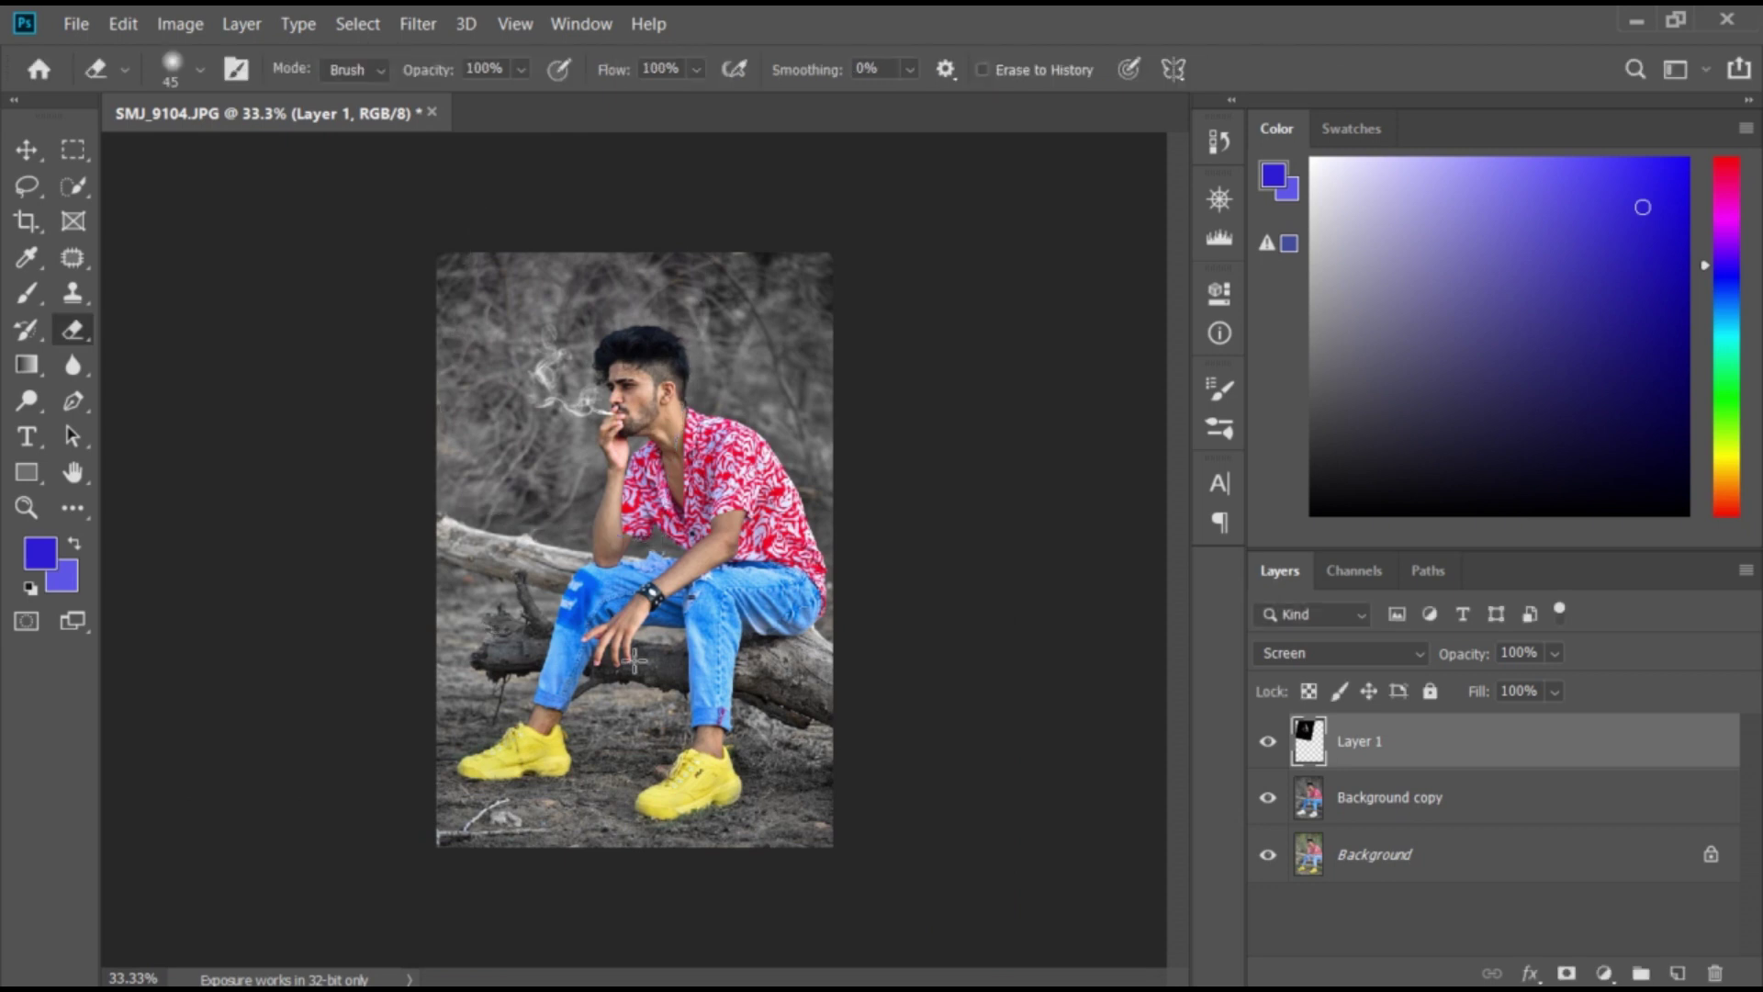
# Step: Merge the smoke layer (Layer 1) down into Background copy, leaving two layers
pyautogui.rightClick(1435, 755)
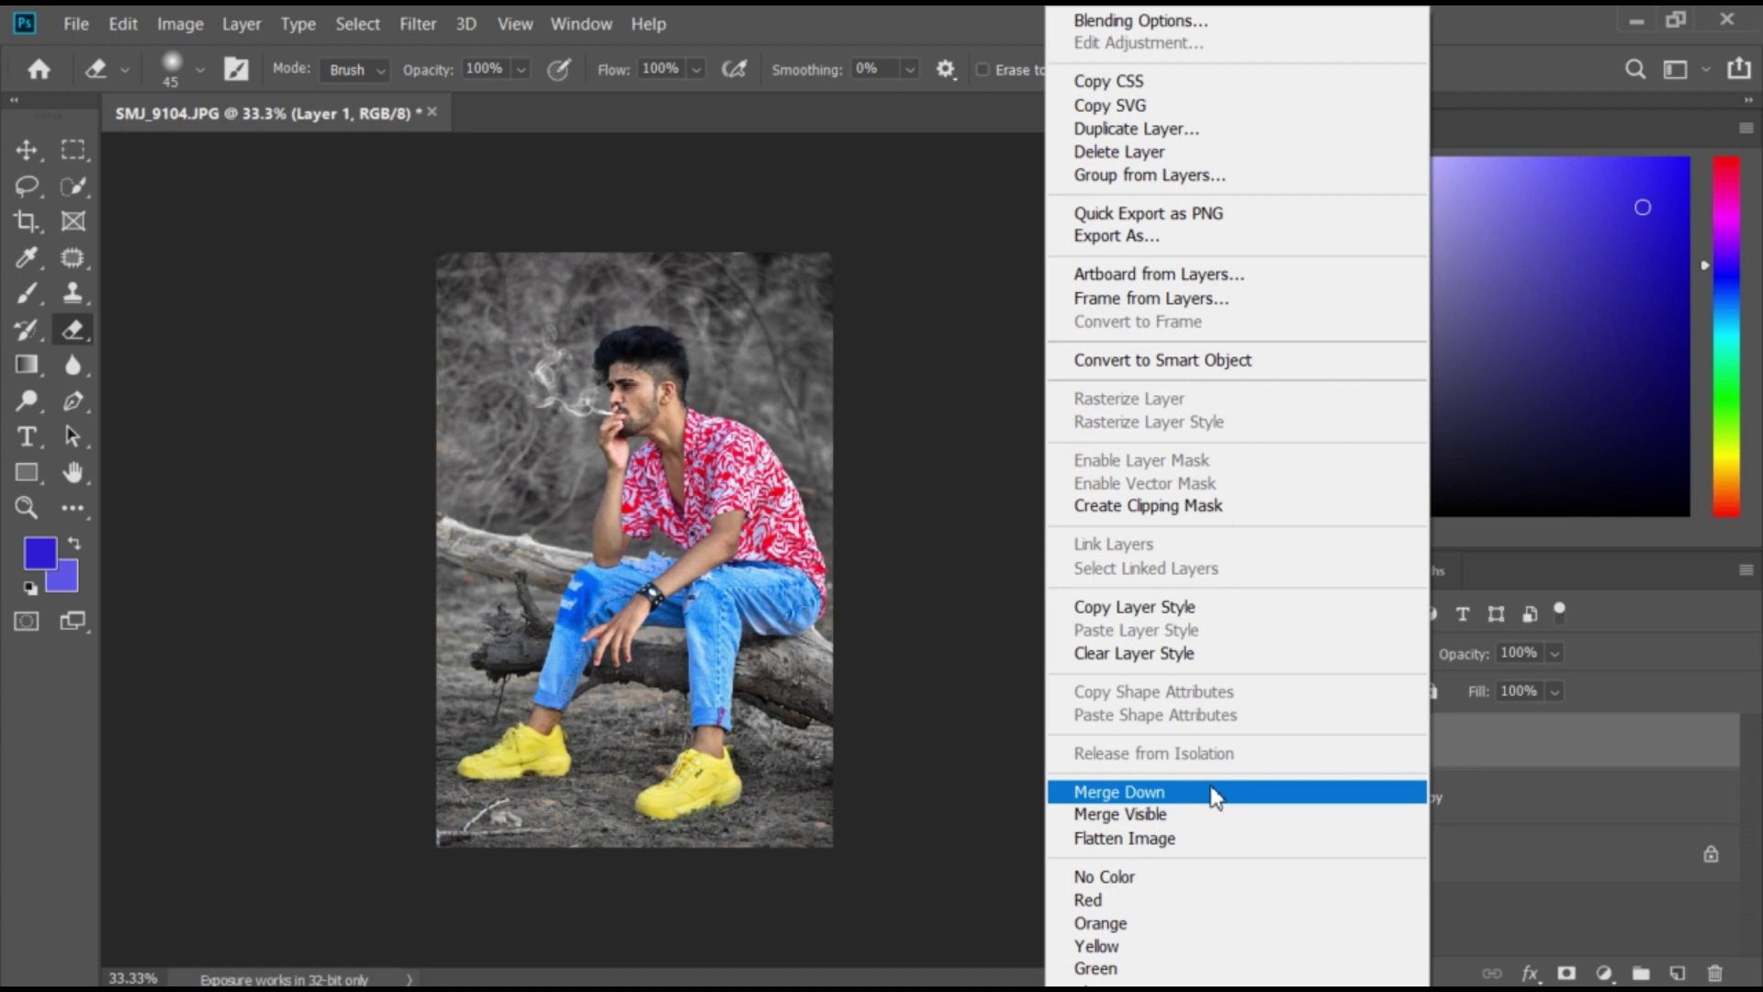
pyautogui.click(1216, 791)
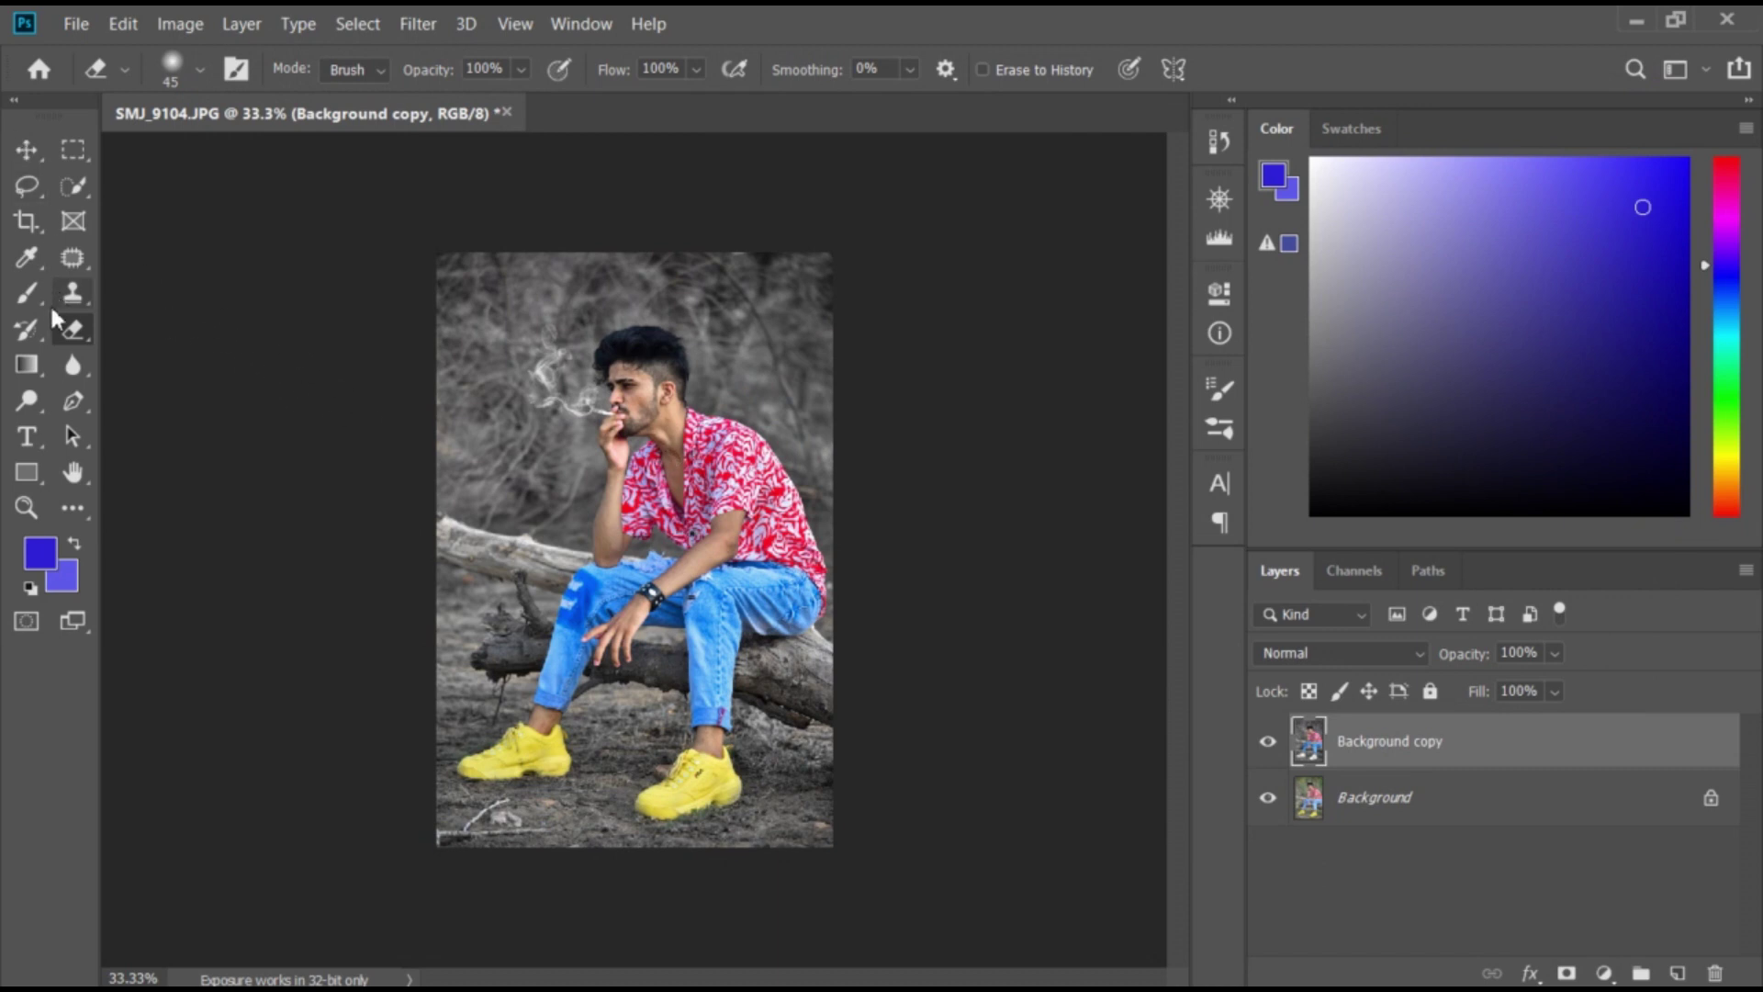
pyautogui.hotkey('shift', 'b')
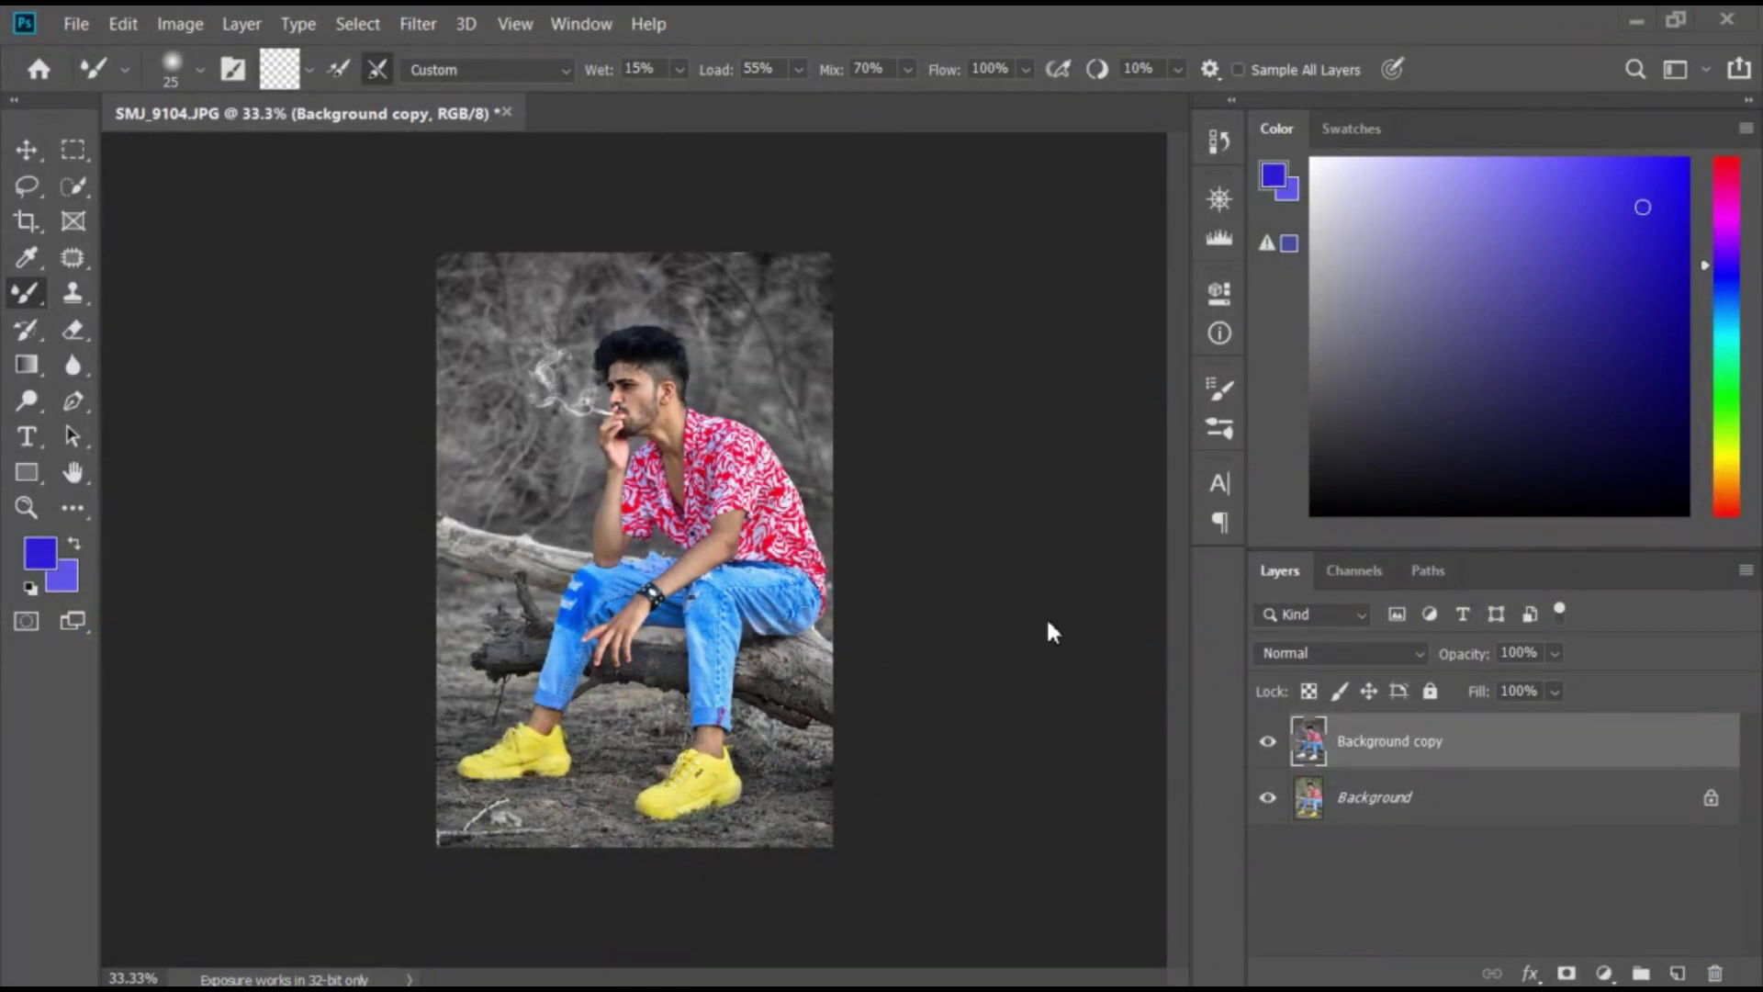
# Step: Zoom in on the man's face and select the Mixer Brush Tool
pyautogui.hotkey('ctrl', '+')
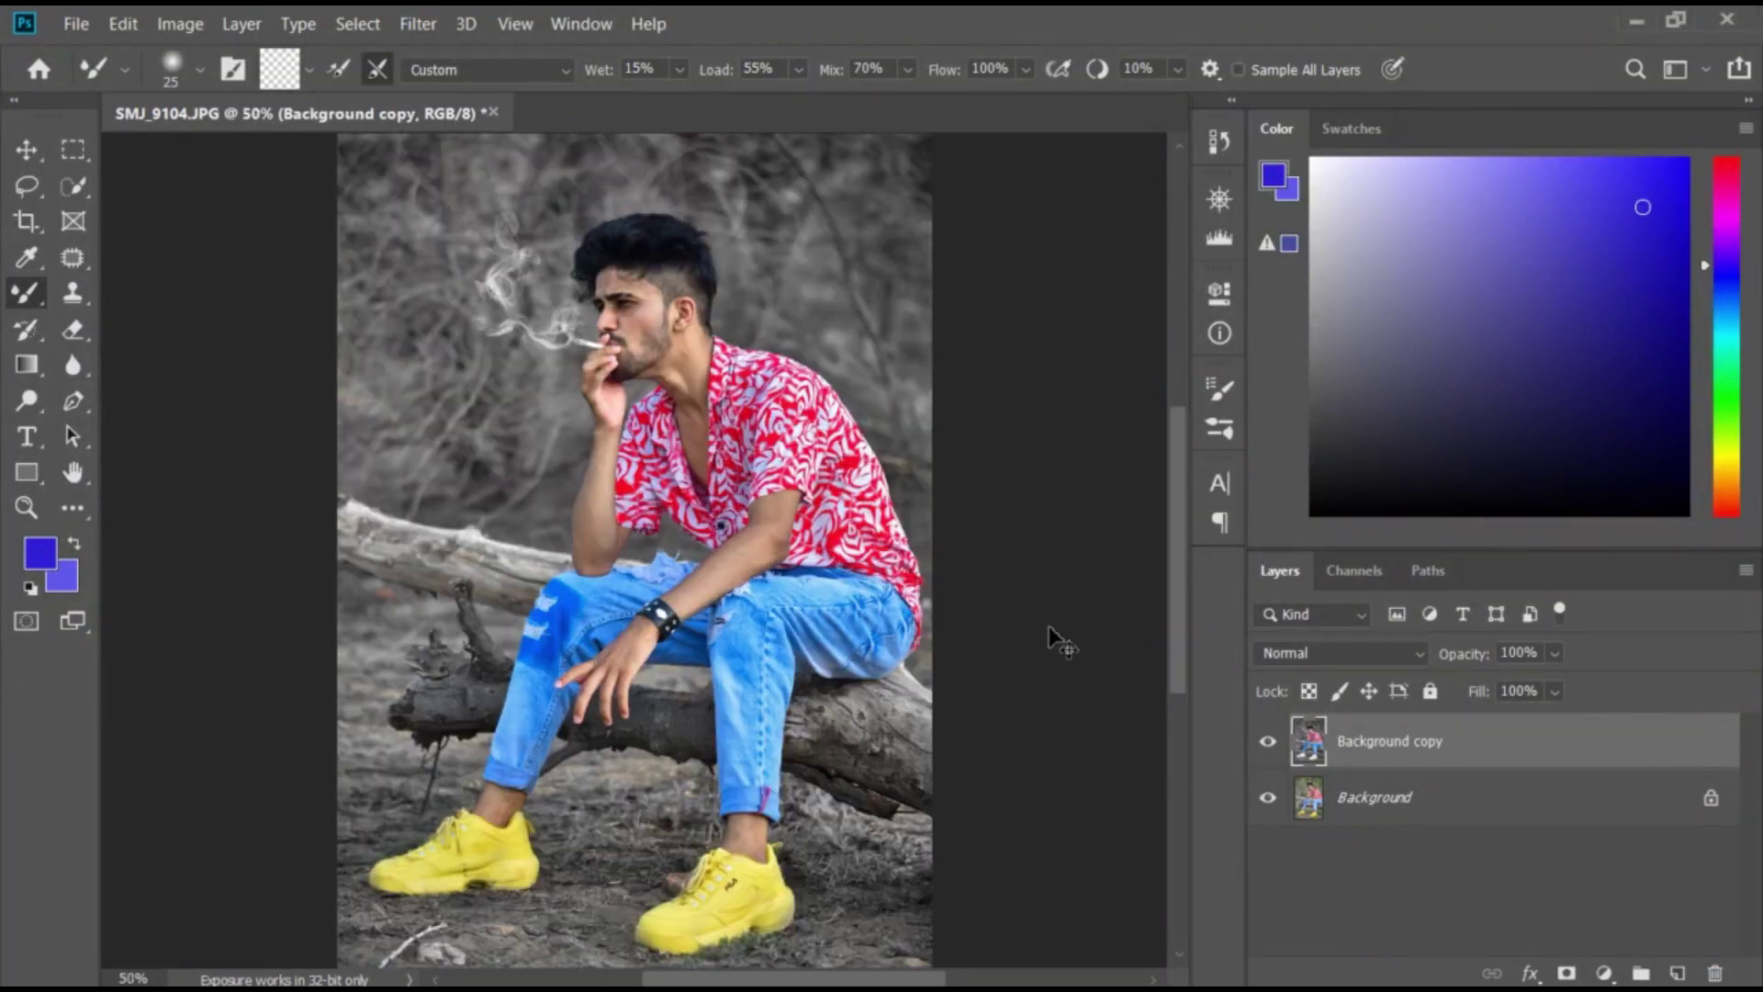
pyautogui.hotkey('ctrl', '+')
pyautogui.hotkey('ctrl', '+')
pyautogui.hotkey('ctrl', '+')
pyautogui.moveTo(826, 284); pyautogui.dragTo(761, 625)
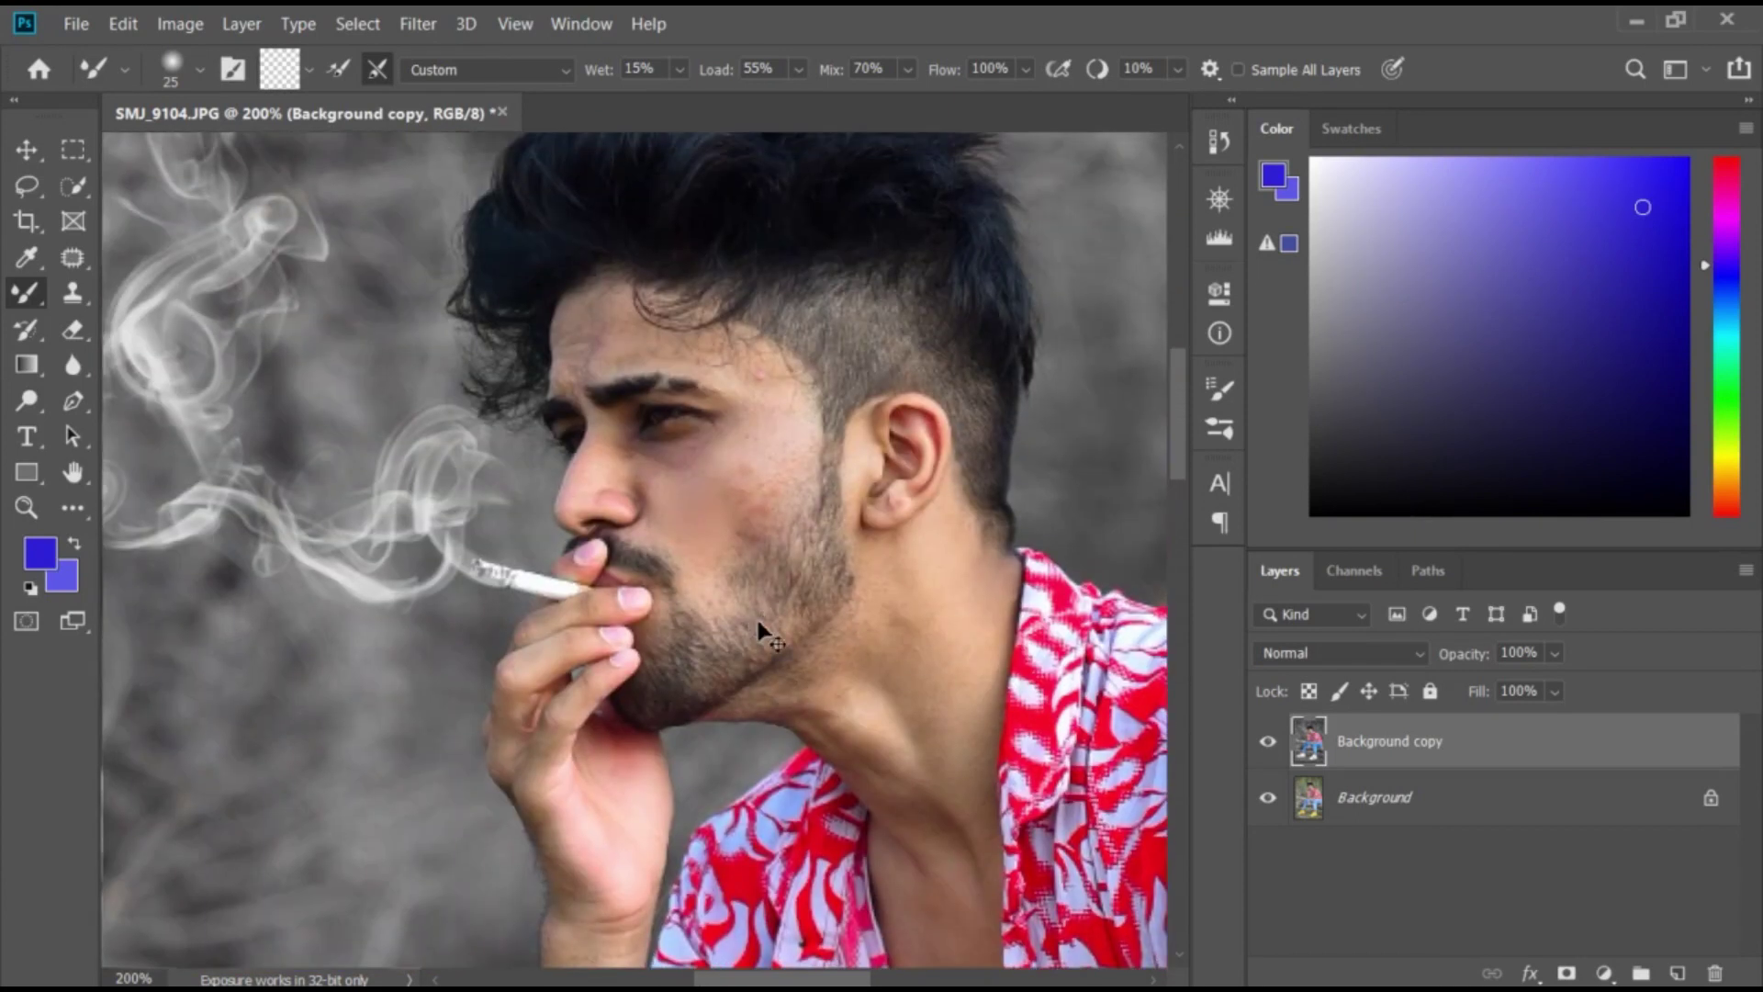
pyautogui.hotkey('ctrl', '+')
pyautogui.hotkey('ctrl', '+')
pyautogui.moveTo(477, 590)
pyautogui.mouseDown()
pyautogui.moveTo(519, 667)
pyautogui.moveTo(508, 690)
pyautogui.mouseUp()
pyautogui.rightClick(25, 294)
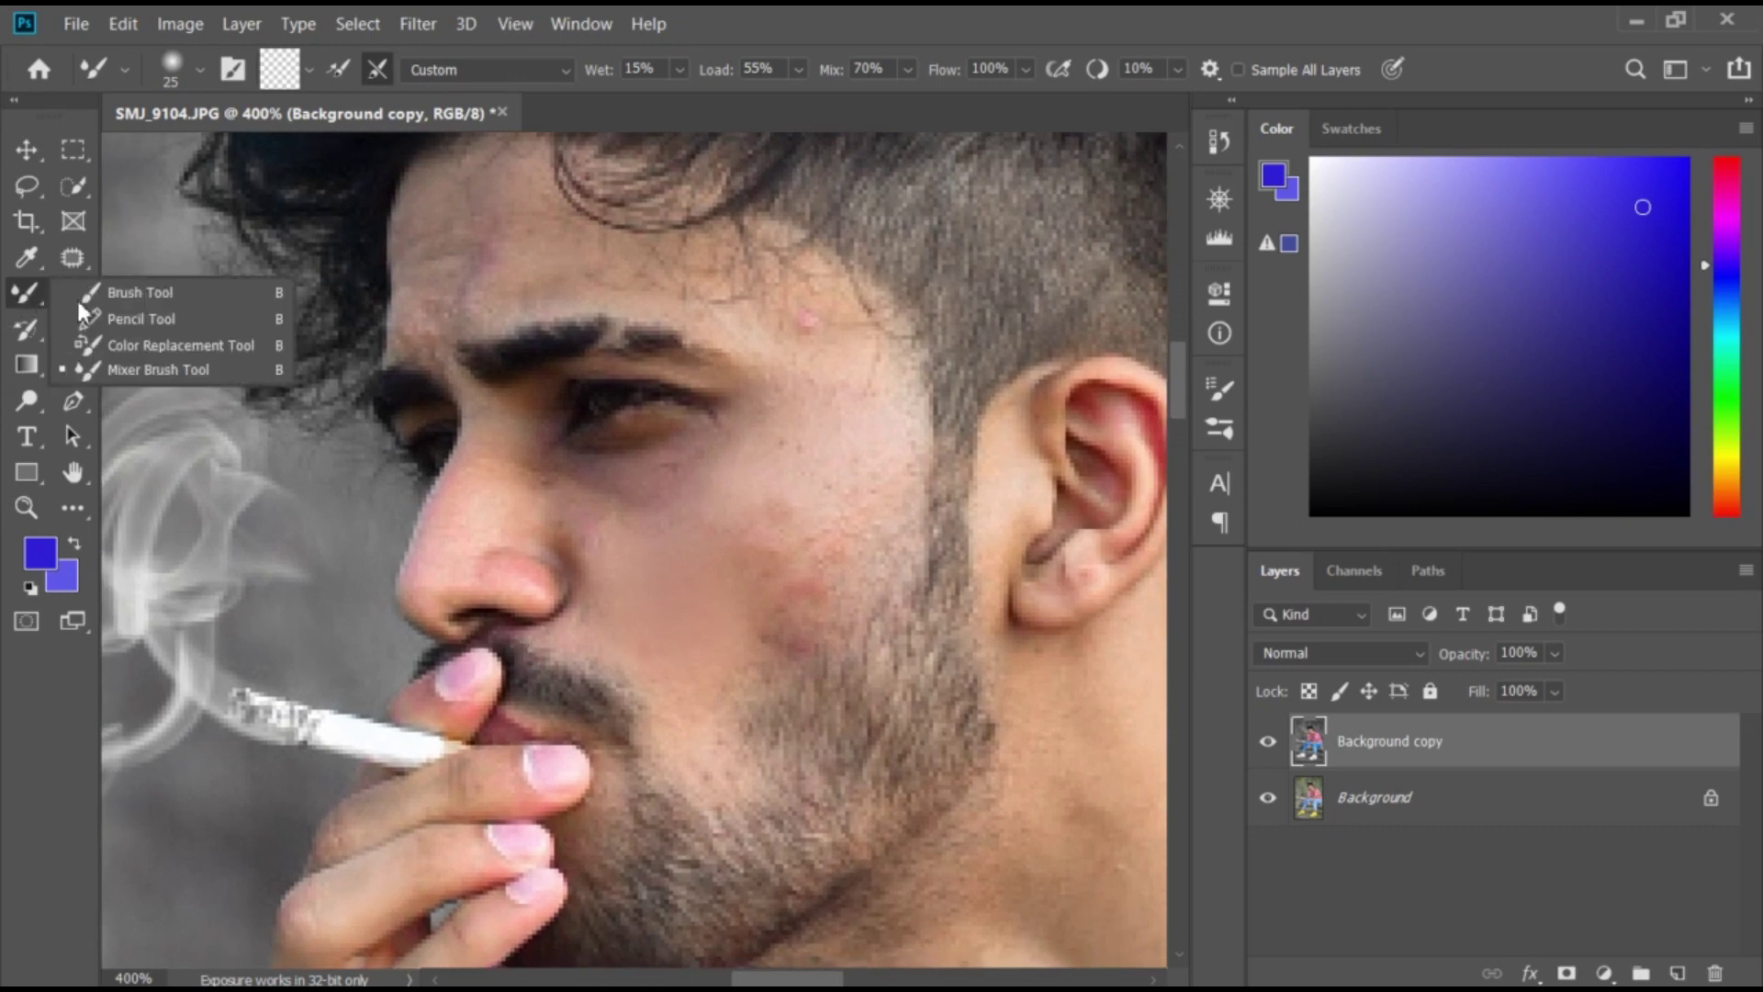
pyautogui.click(227, 292)
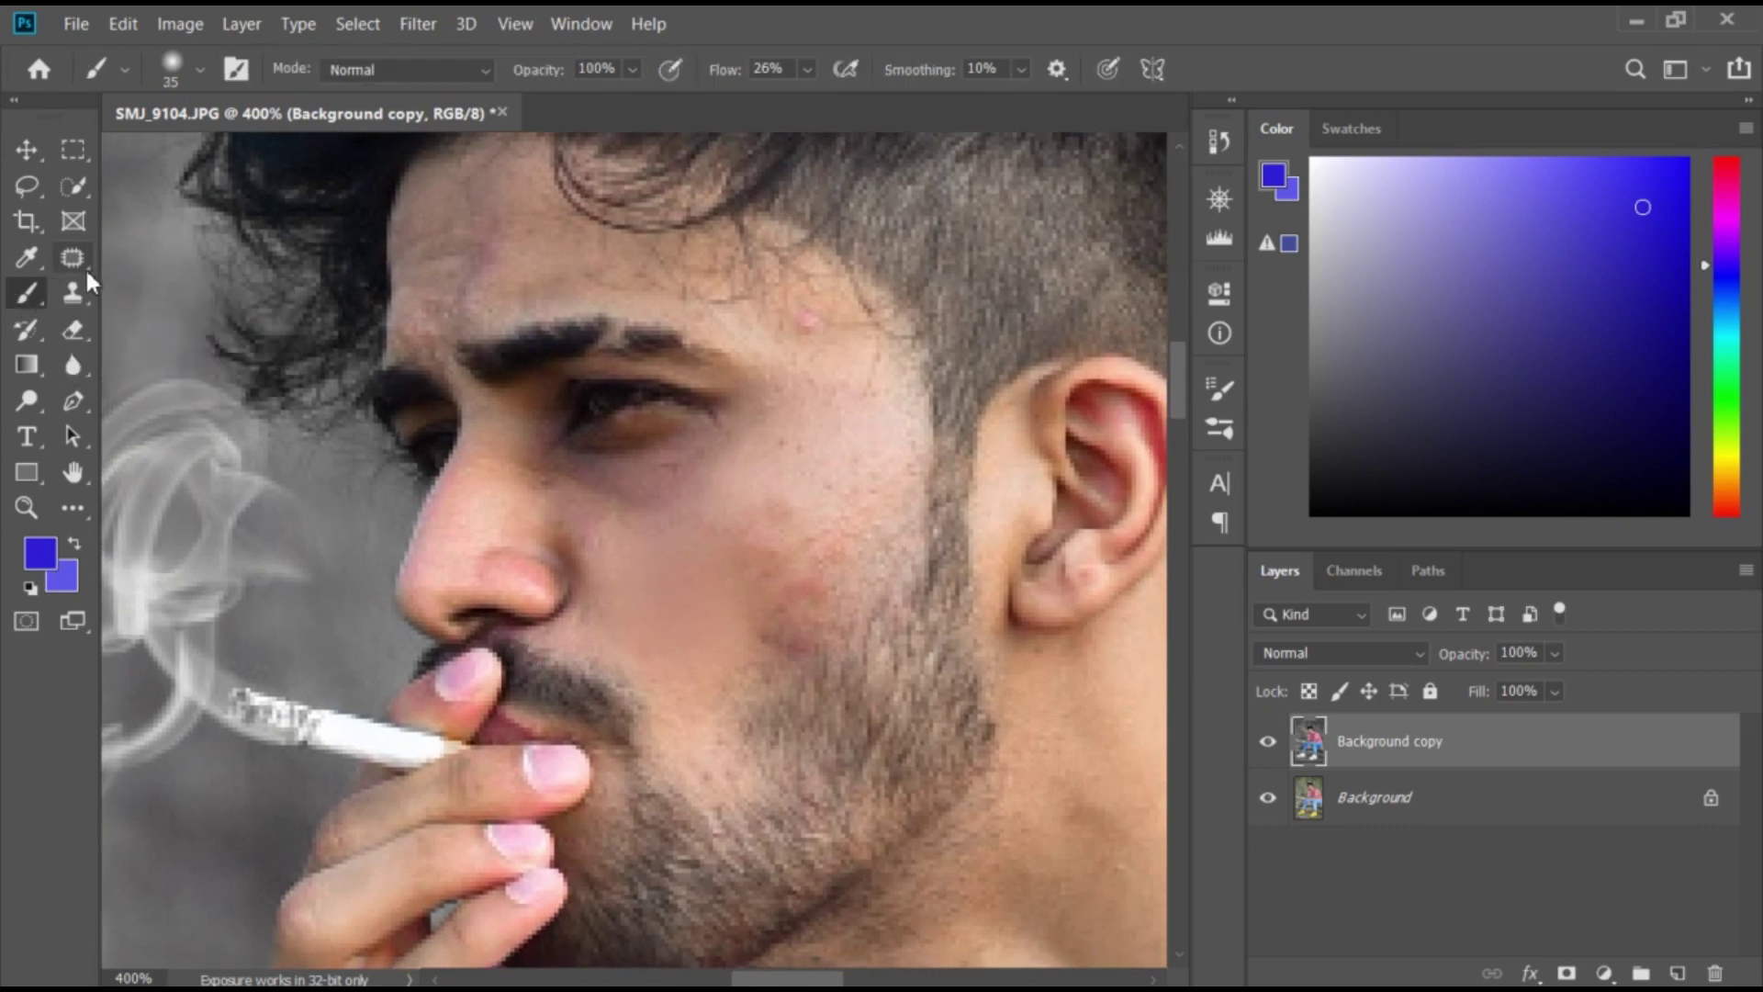
pyautogui.rightClick(25, 294)
pyautogui.click(125, 369)
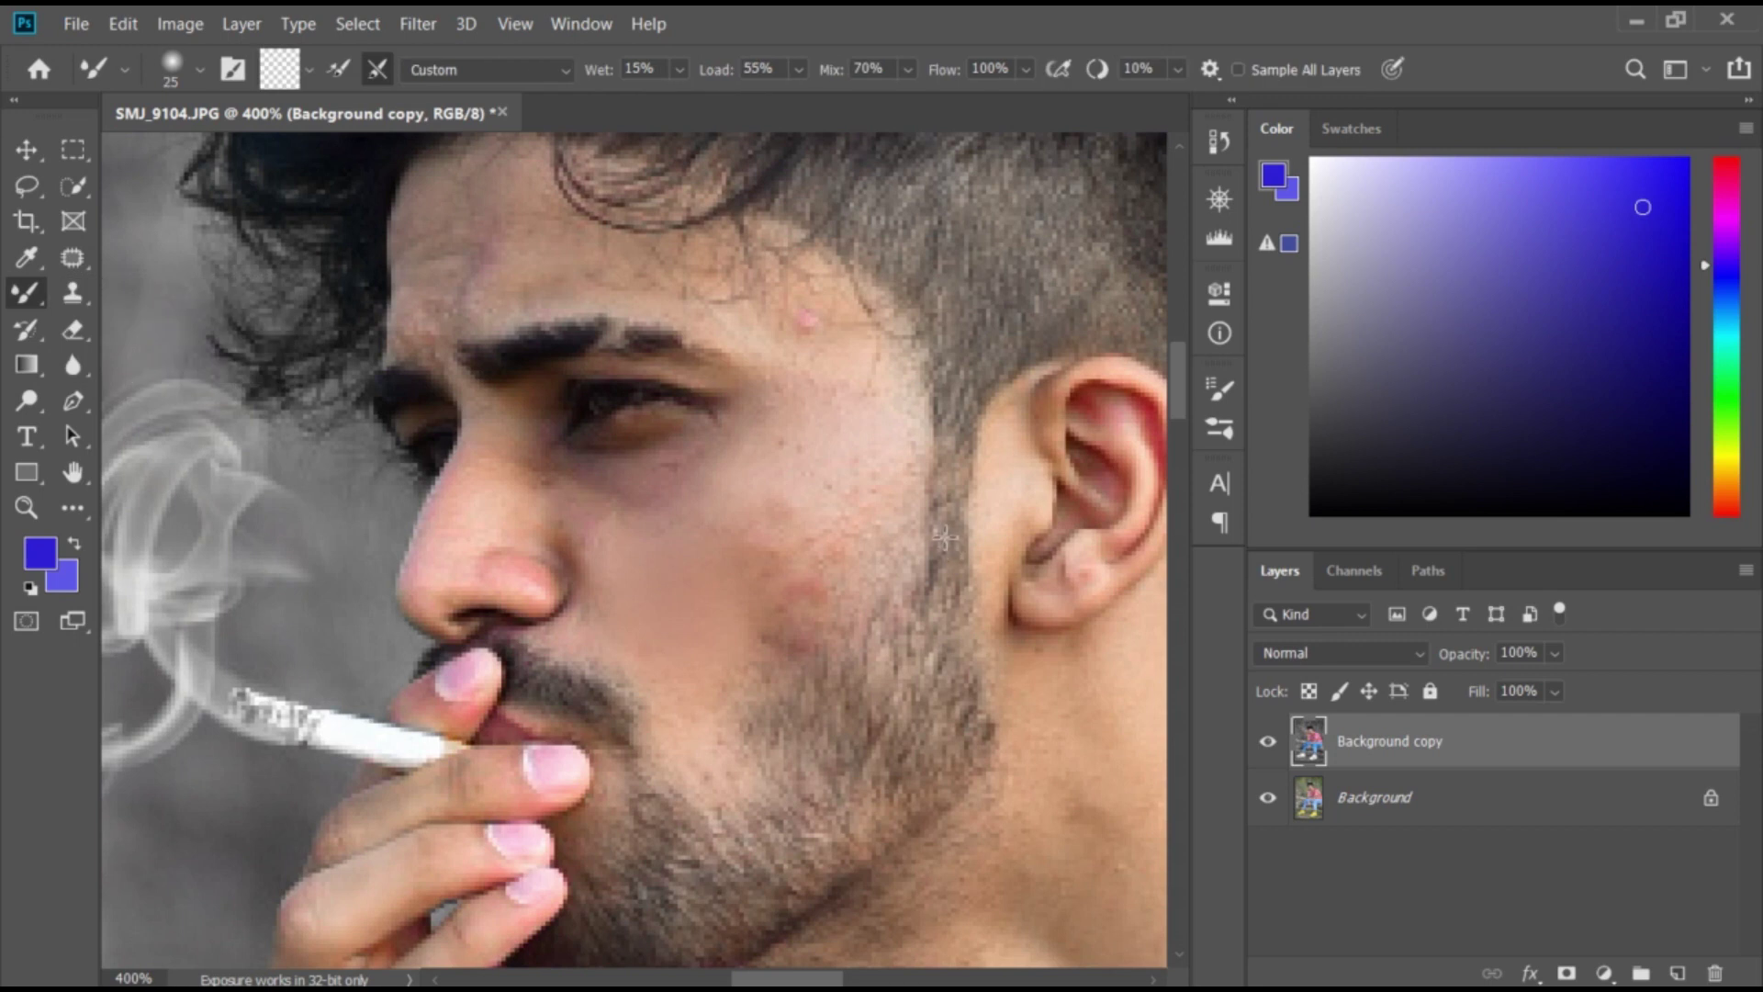
# Step: Blend away the lower-cheek blemish and the reddish forehead patches, then zoom back out
pyautogui.moveTo(946, 528); pyautogui.dragTo(916, 580)
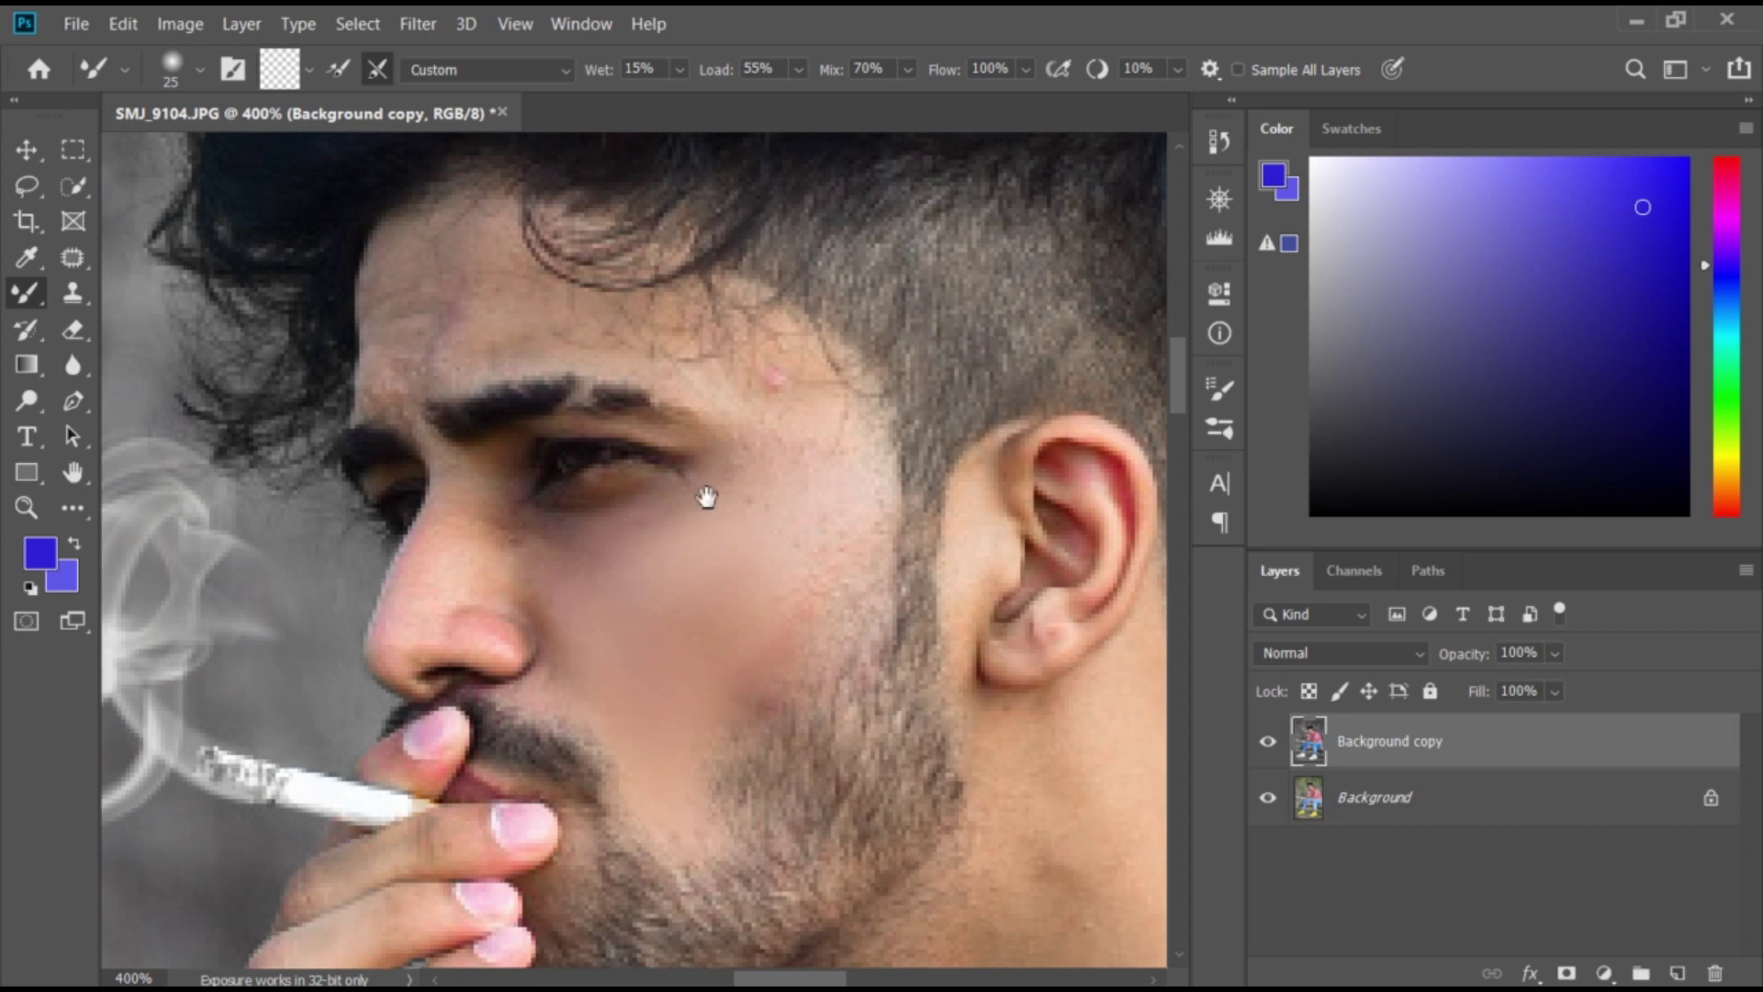
pyautogui.scroll(2, 754, 558)
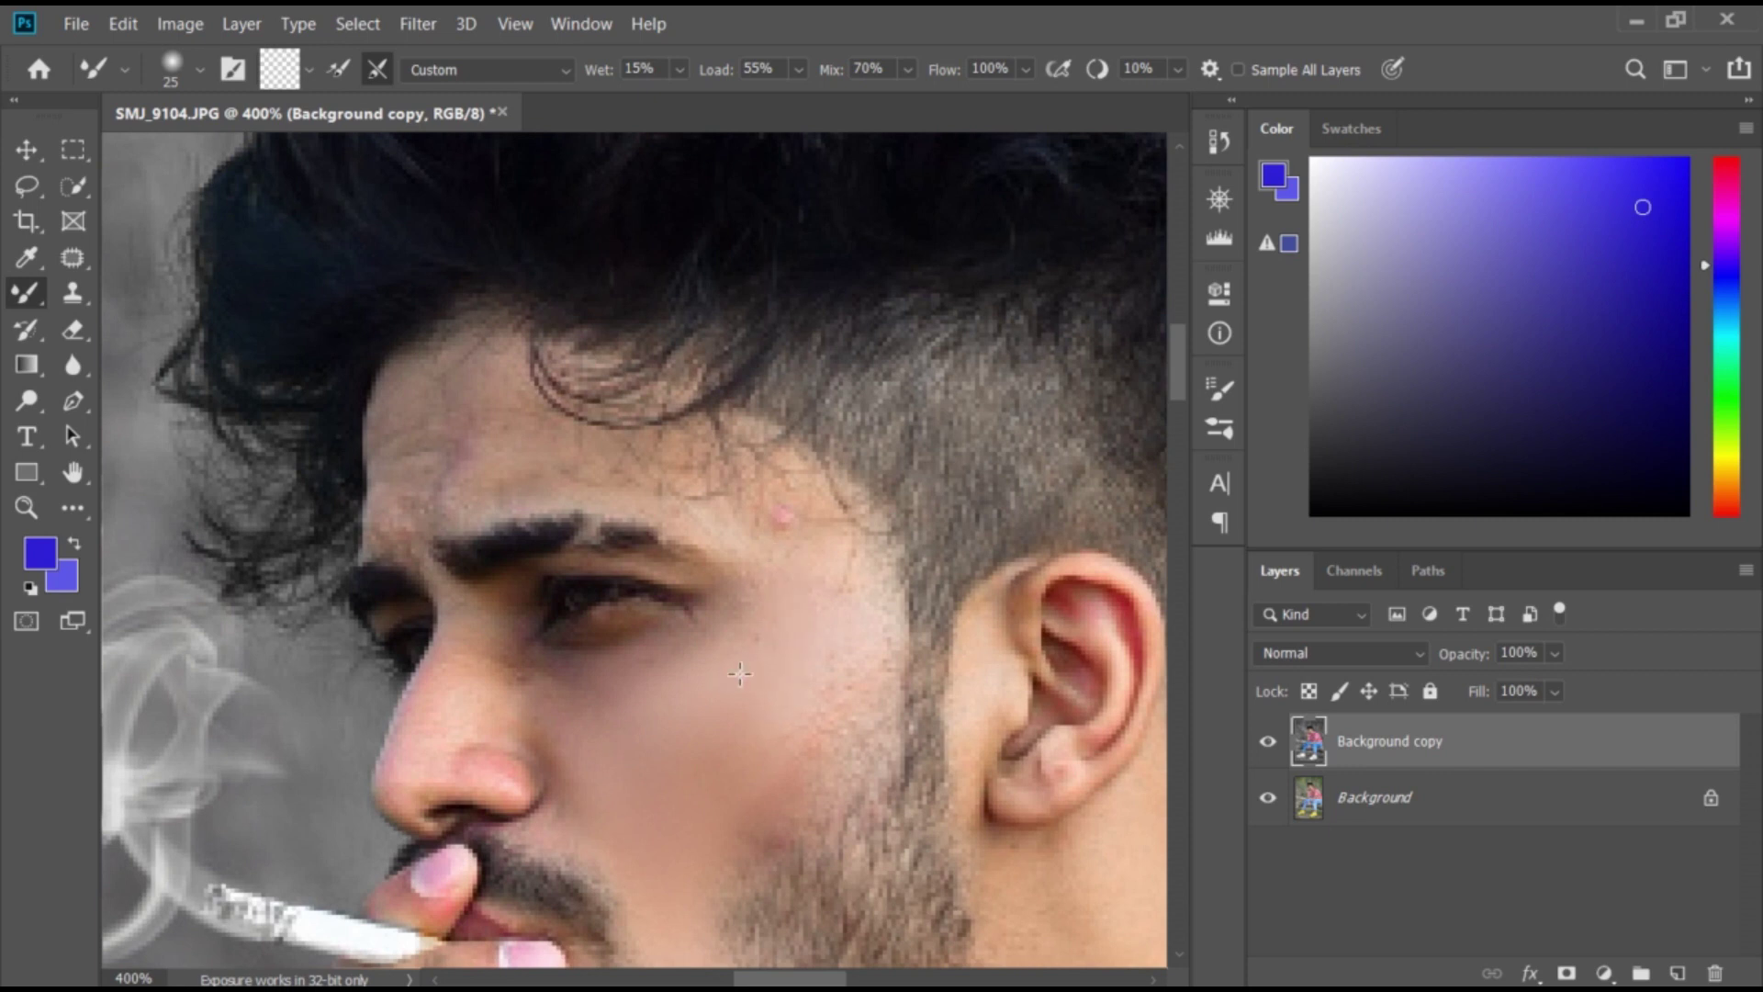
pyautogui.moveTo(808, 781); pyautogui.dragTo(763, 845)
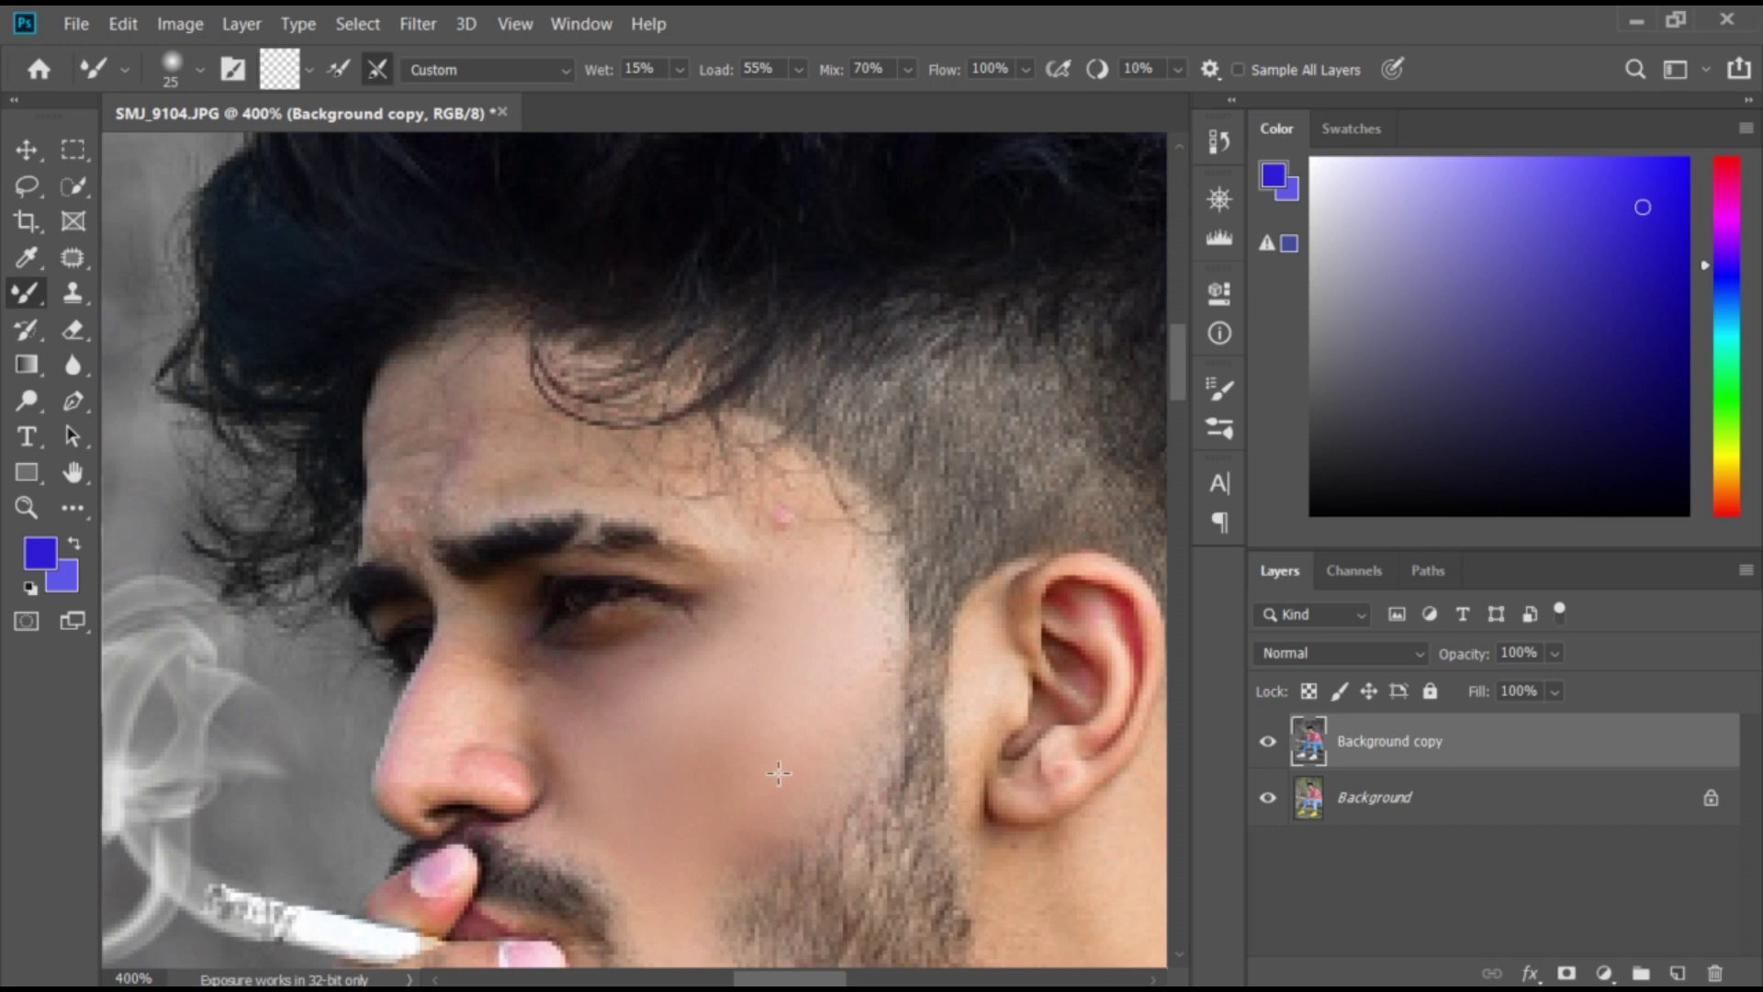
pyautogui.scroll(3, 820, 548)
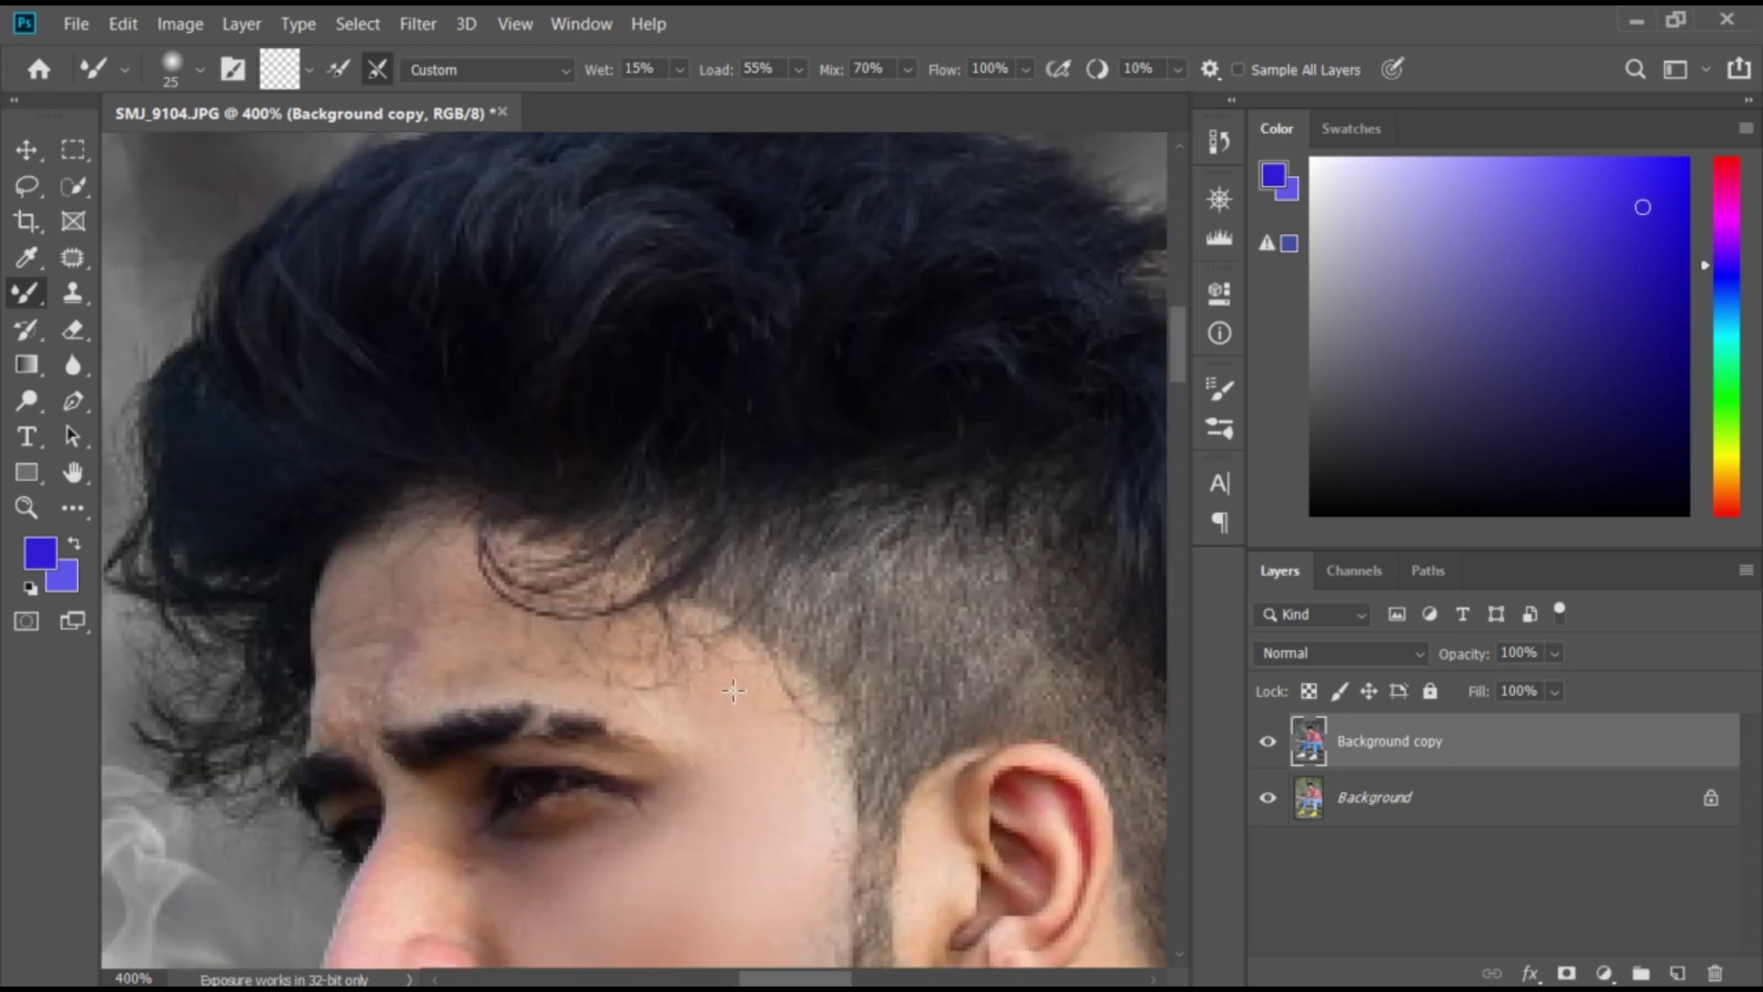
pyautogui.moveTo(726, 666); pyautogui.dragTo(716, 633)
pyautogui.moveTo(504, 574)
pyautogui.mouseDown()
pyautogui.moveTo(685, 622)
pyautogui.moveTo(597, 666)
pyautogui.moveTo(640, 663)
pyautogui.mouseUp()
pyautogui.moveTo(558, 729)
pyautogui.mouseDown()
pyautogui.moveTo(591, 630)
pyautogui.moveTo(554, 638)
pyautogui.moveTo(658, 595)
pyautogui.mouseUp()
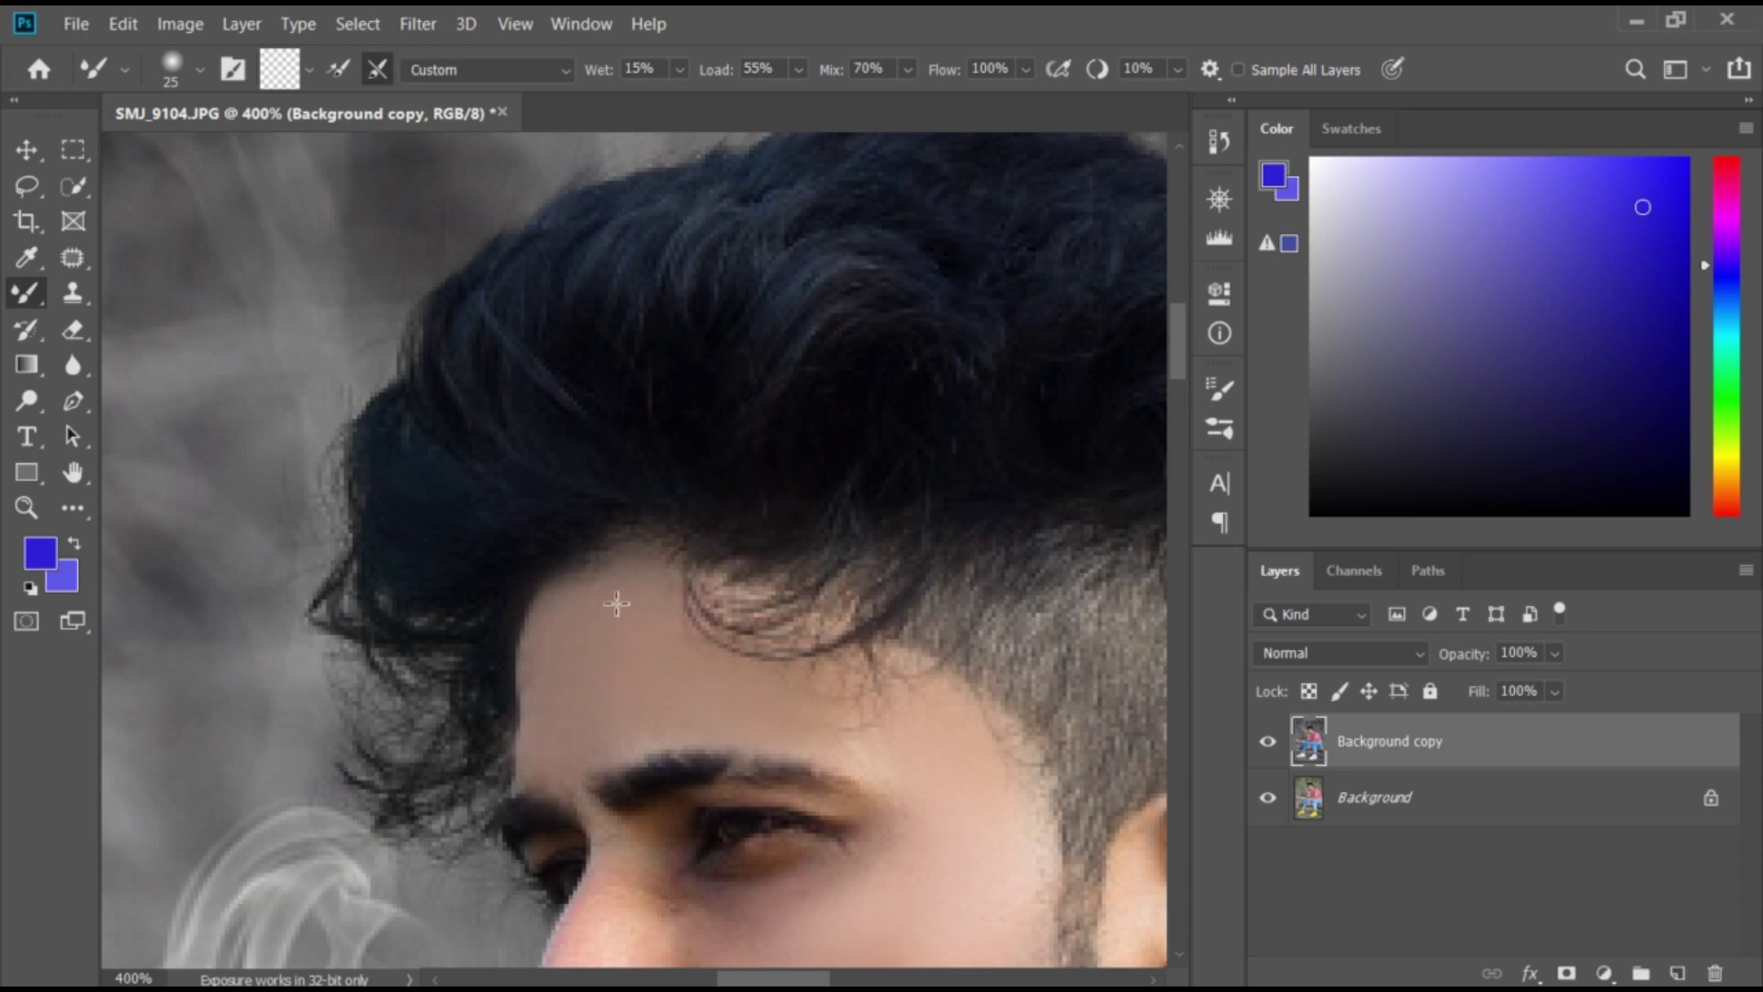
pyautogui.scroll(-2, 618, 608)
pyautogui.scroll(-2, 618, 610)
pyautogui.scroll(-1, 629, 620)
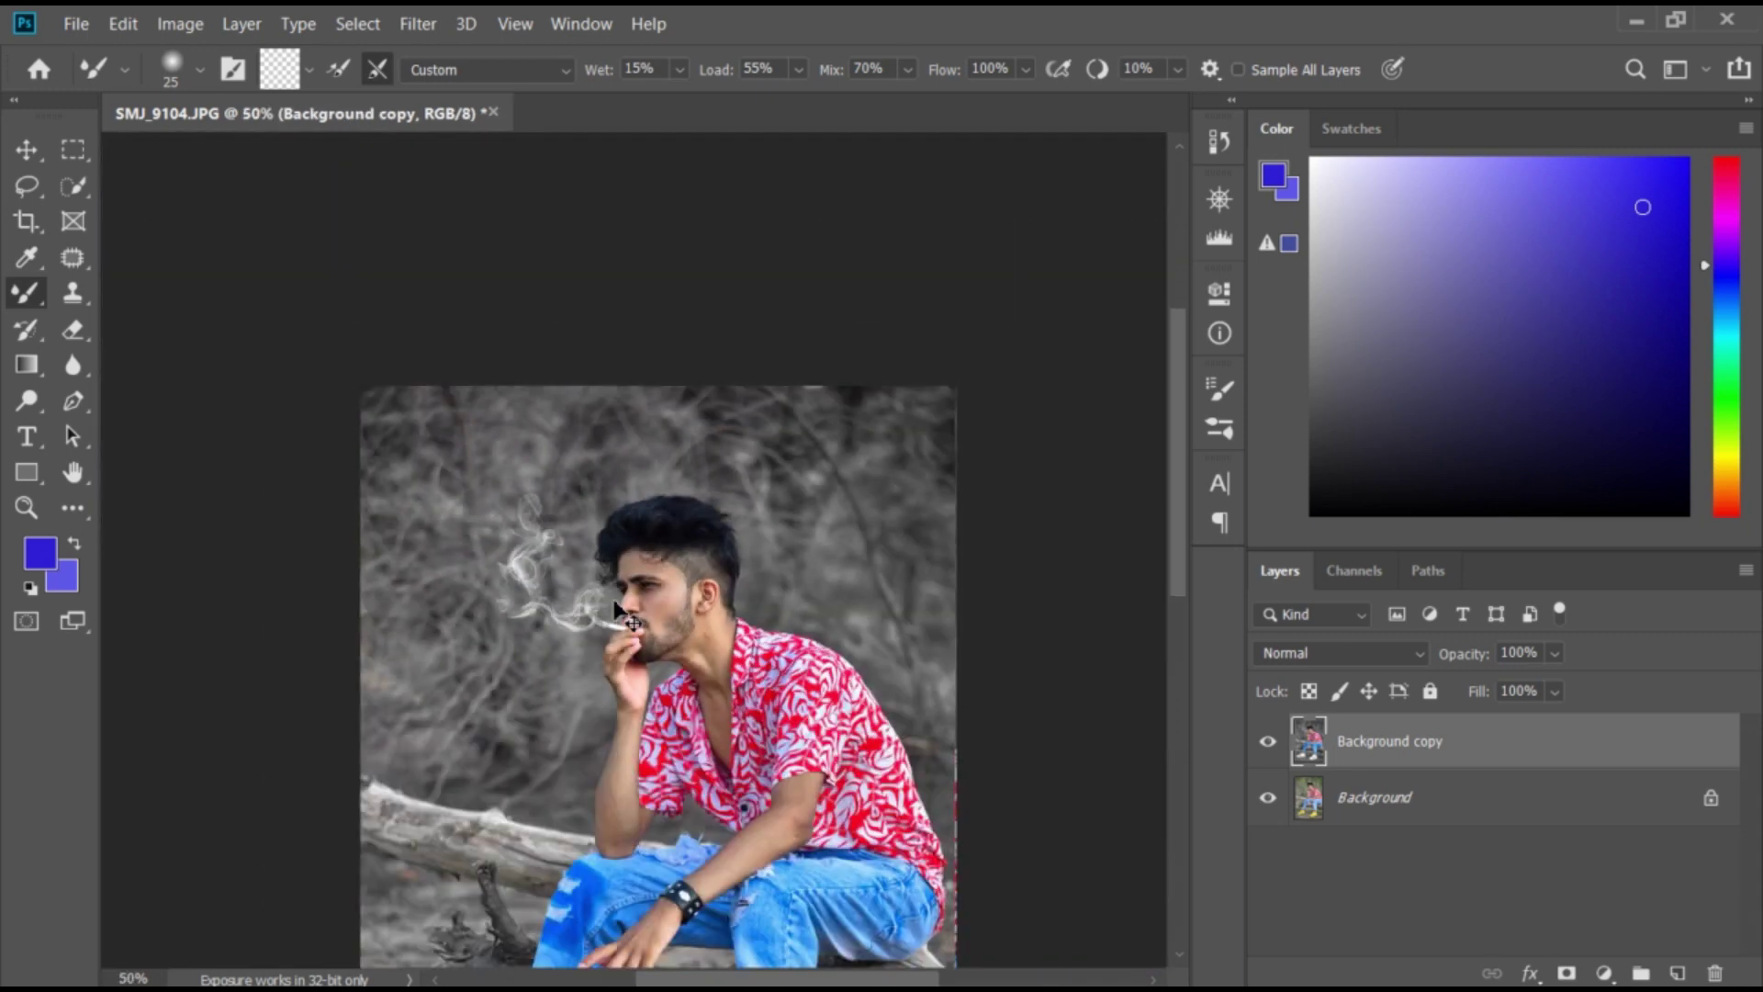
pyautogui.scroll(-1, 632, 622)
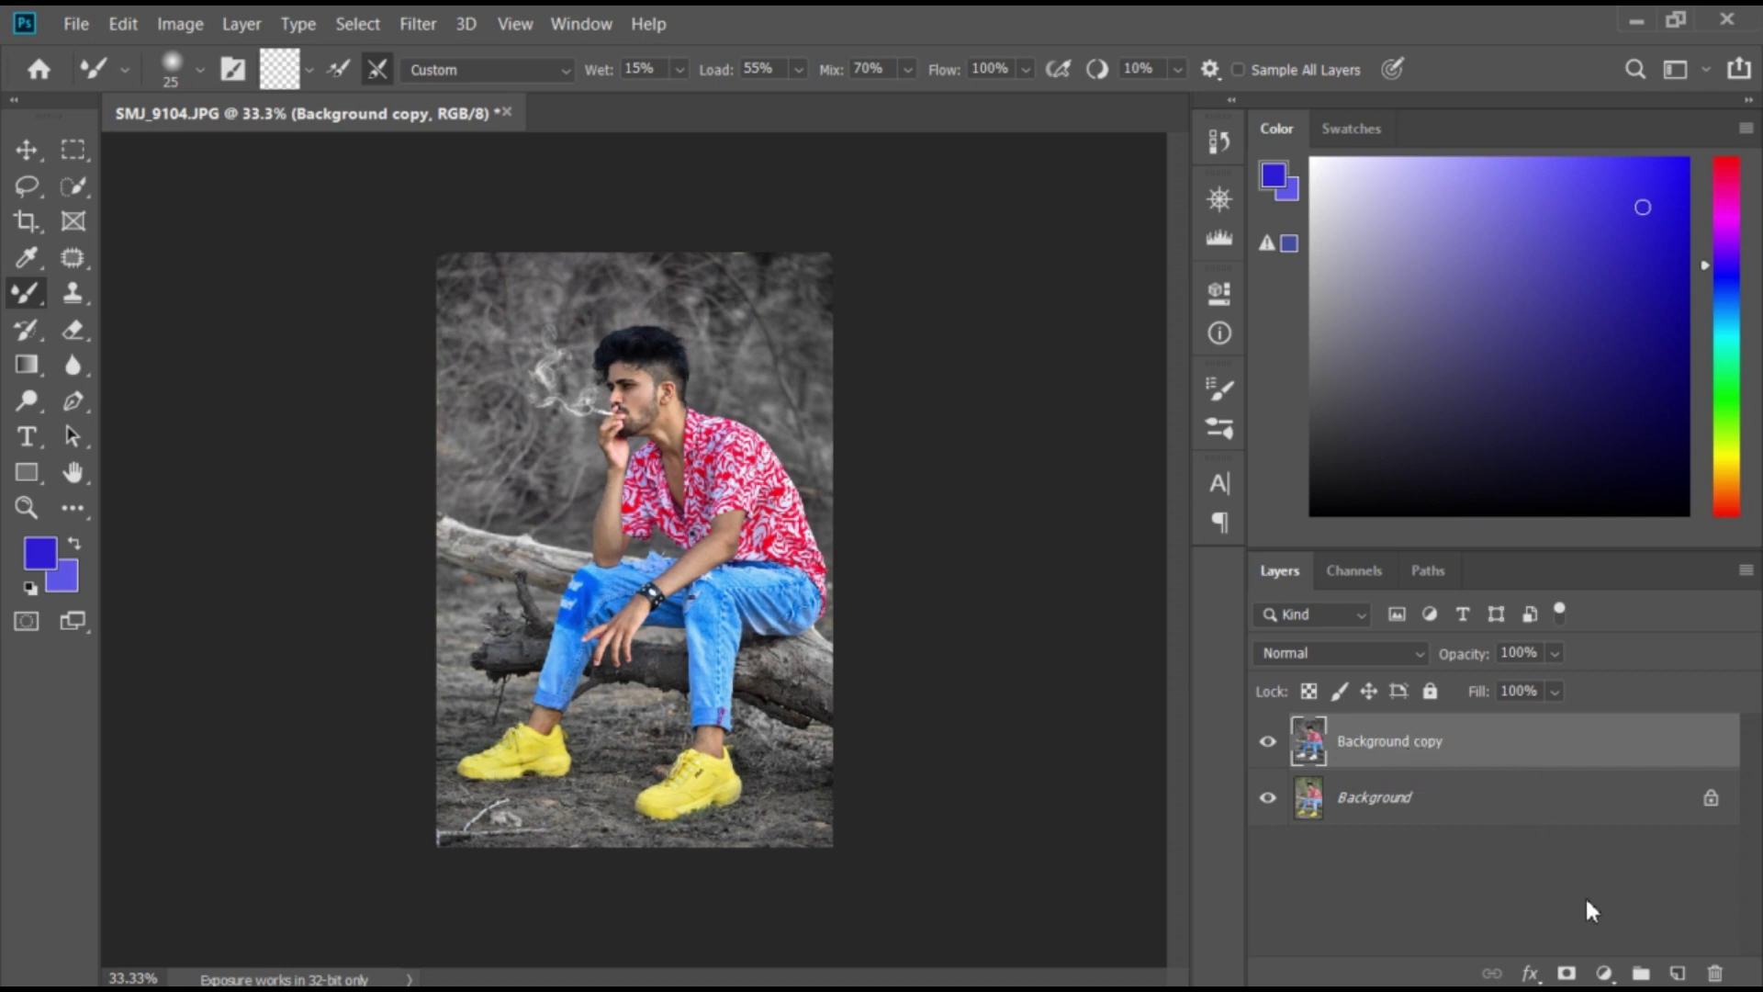
# Step: Add a Brightness/Contrast adjustment layer with raised Brightness
pyautogui.click(1603, 973)
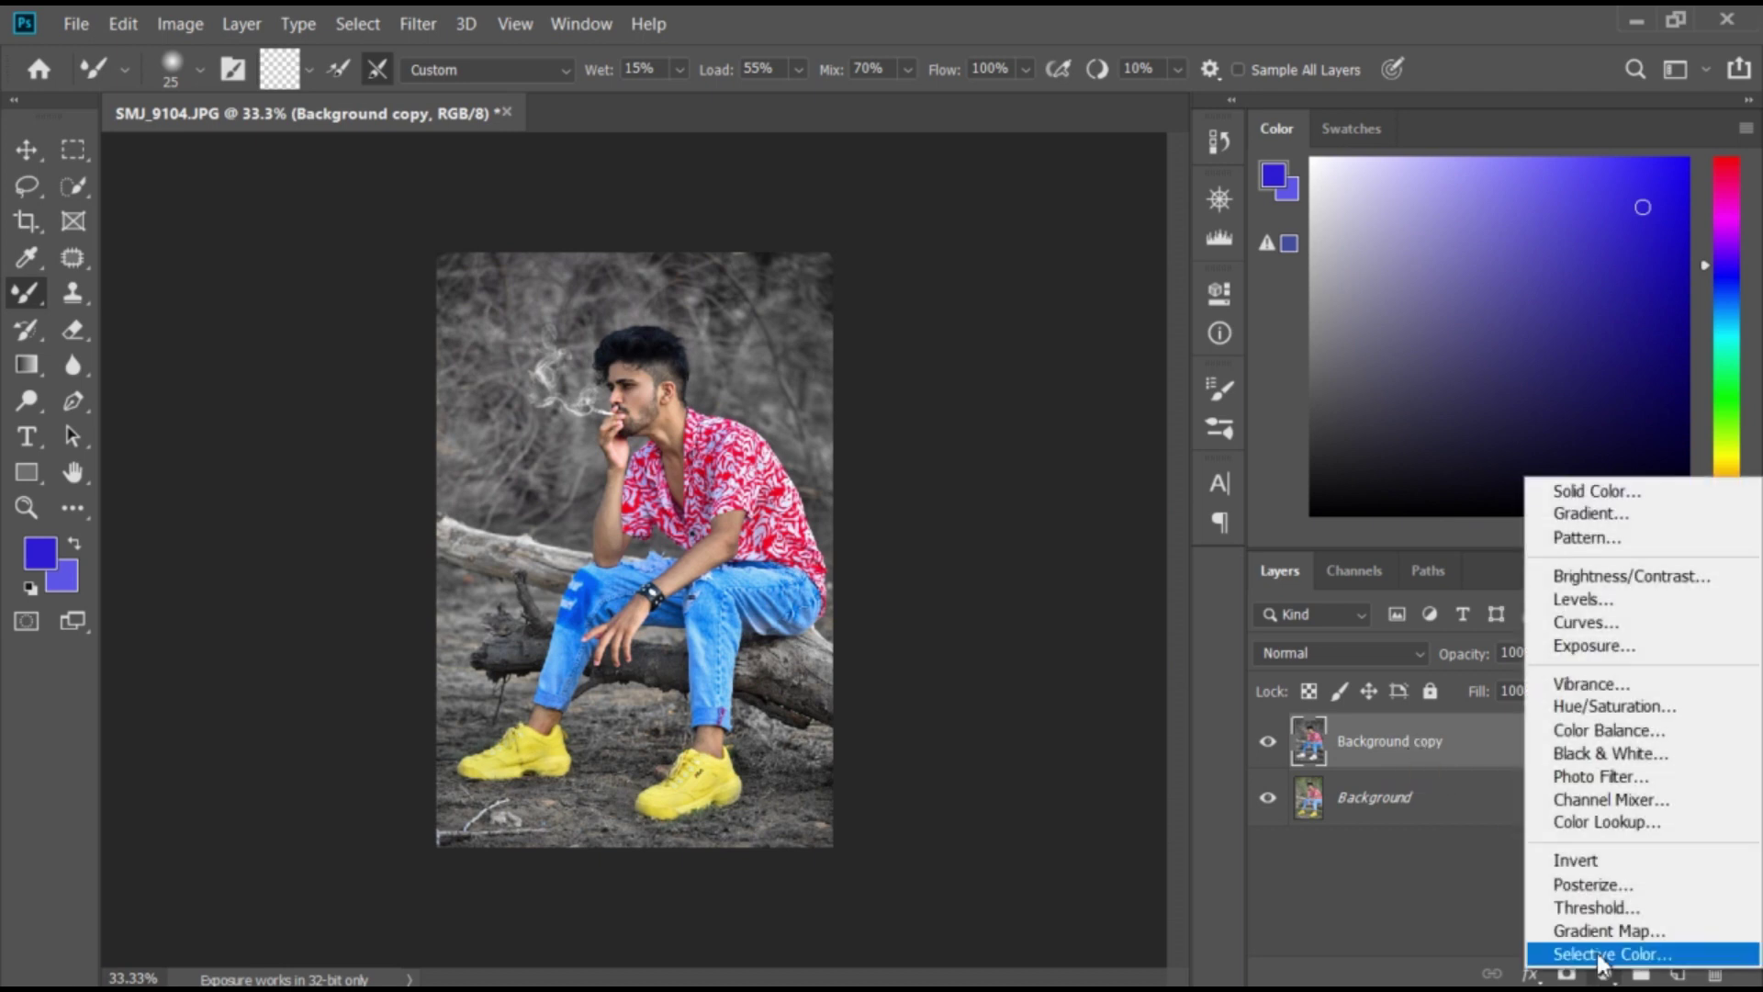
pyautogui.click(1593, 583)
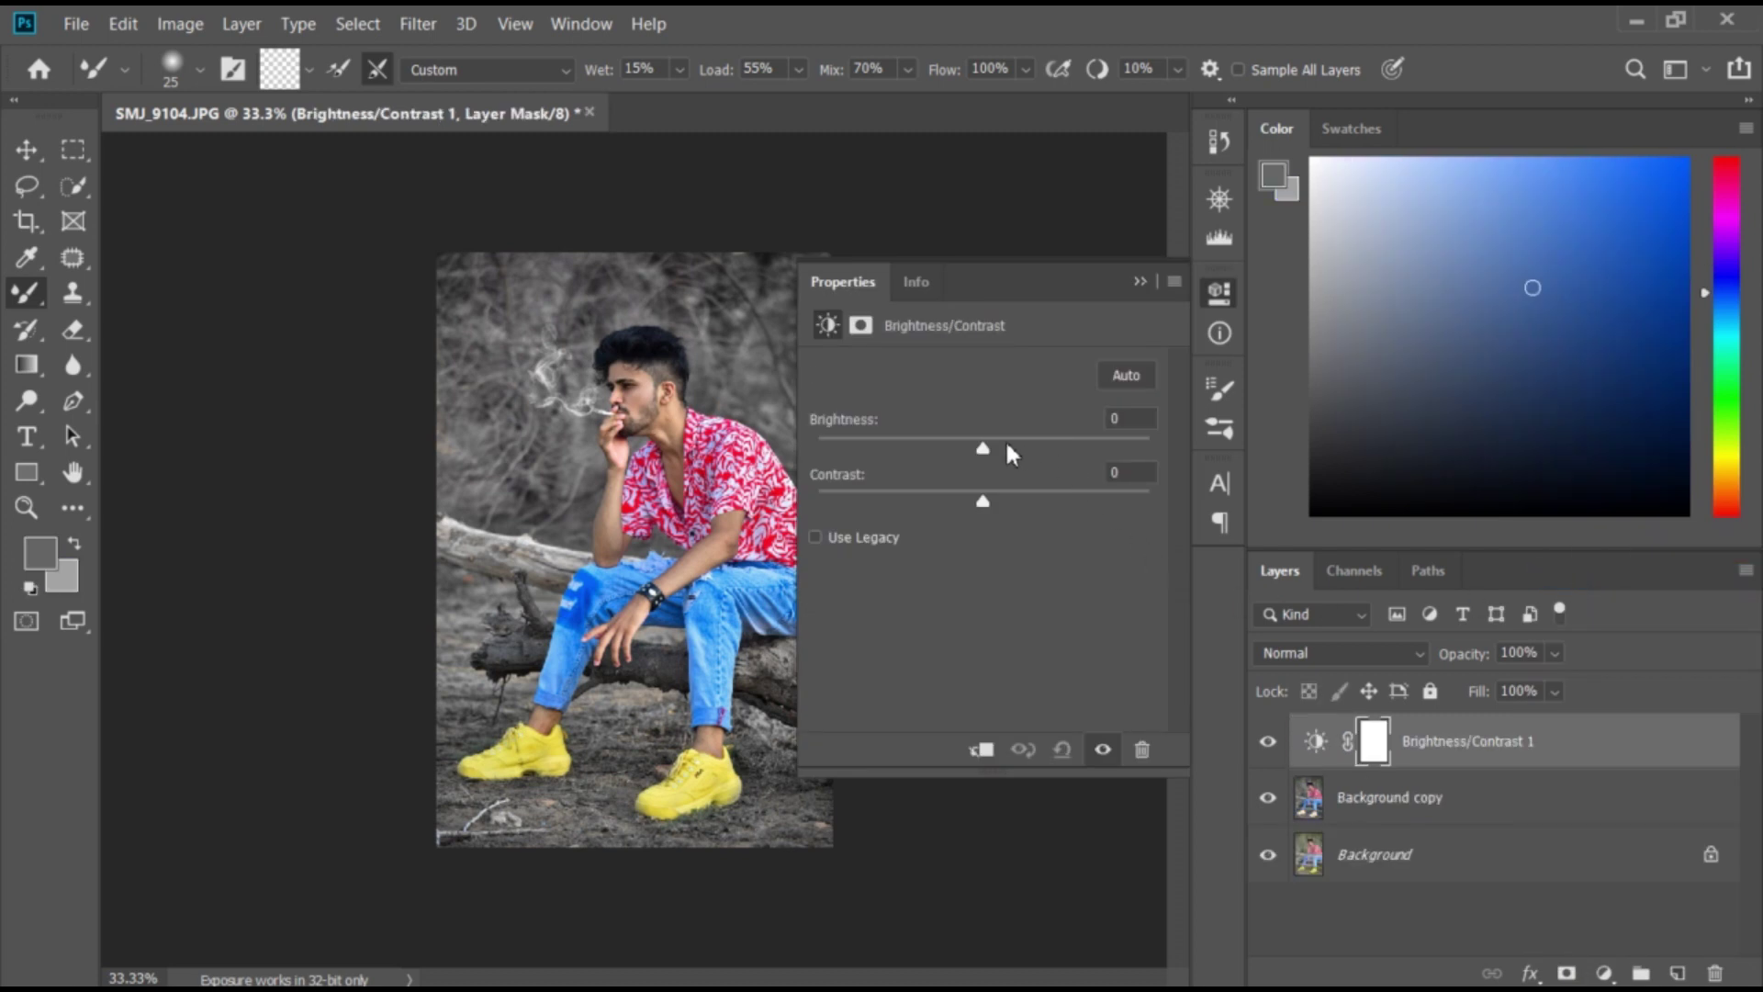
pyautogui.moveTo(983, 450); pyautogui.dragTo(996, 451)
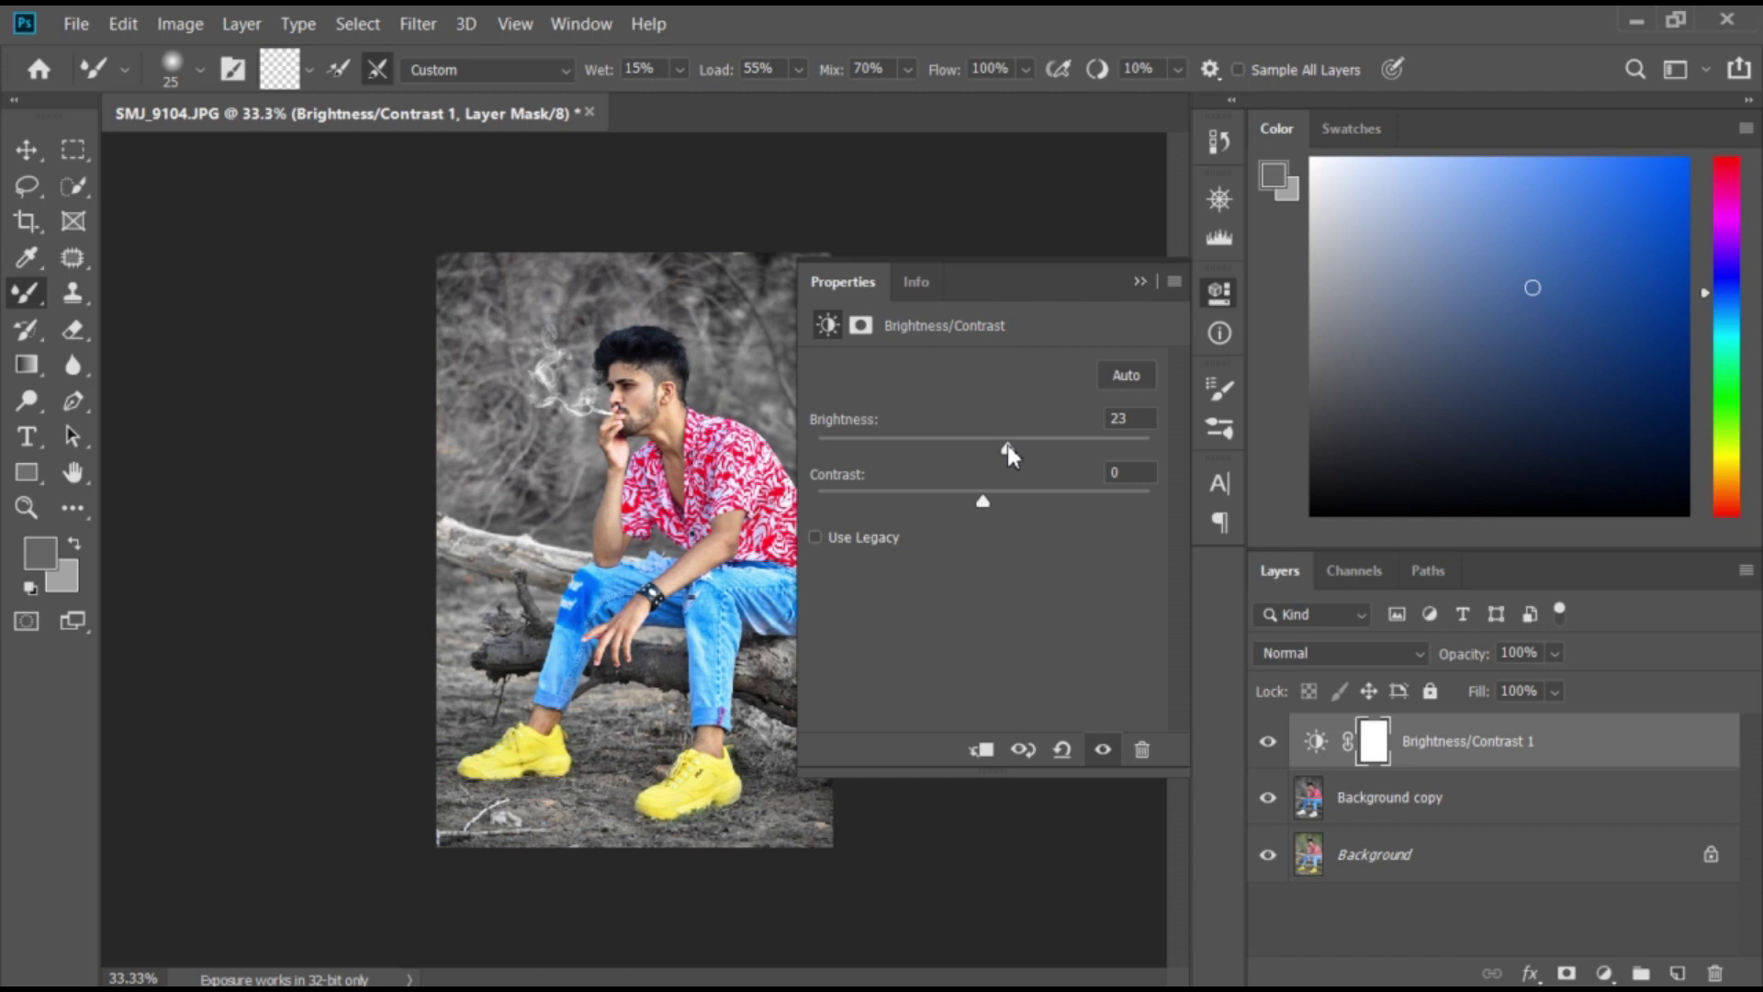
pyautogui.click(1163, 286)
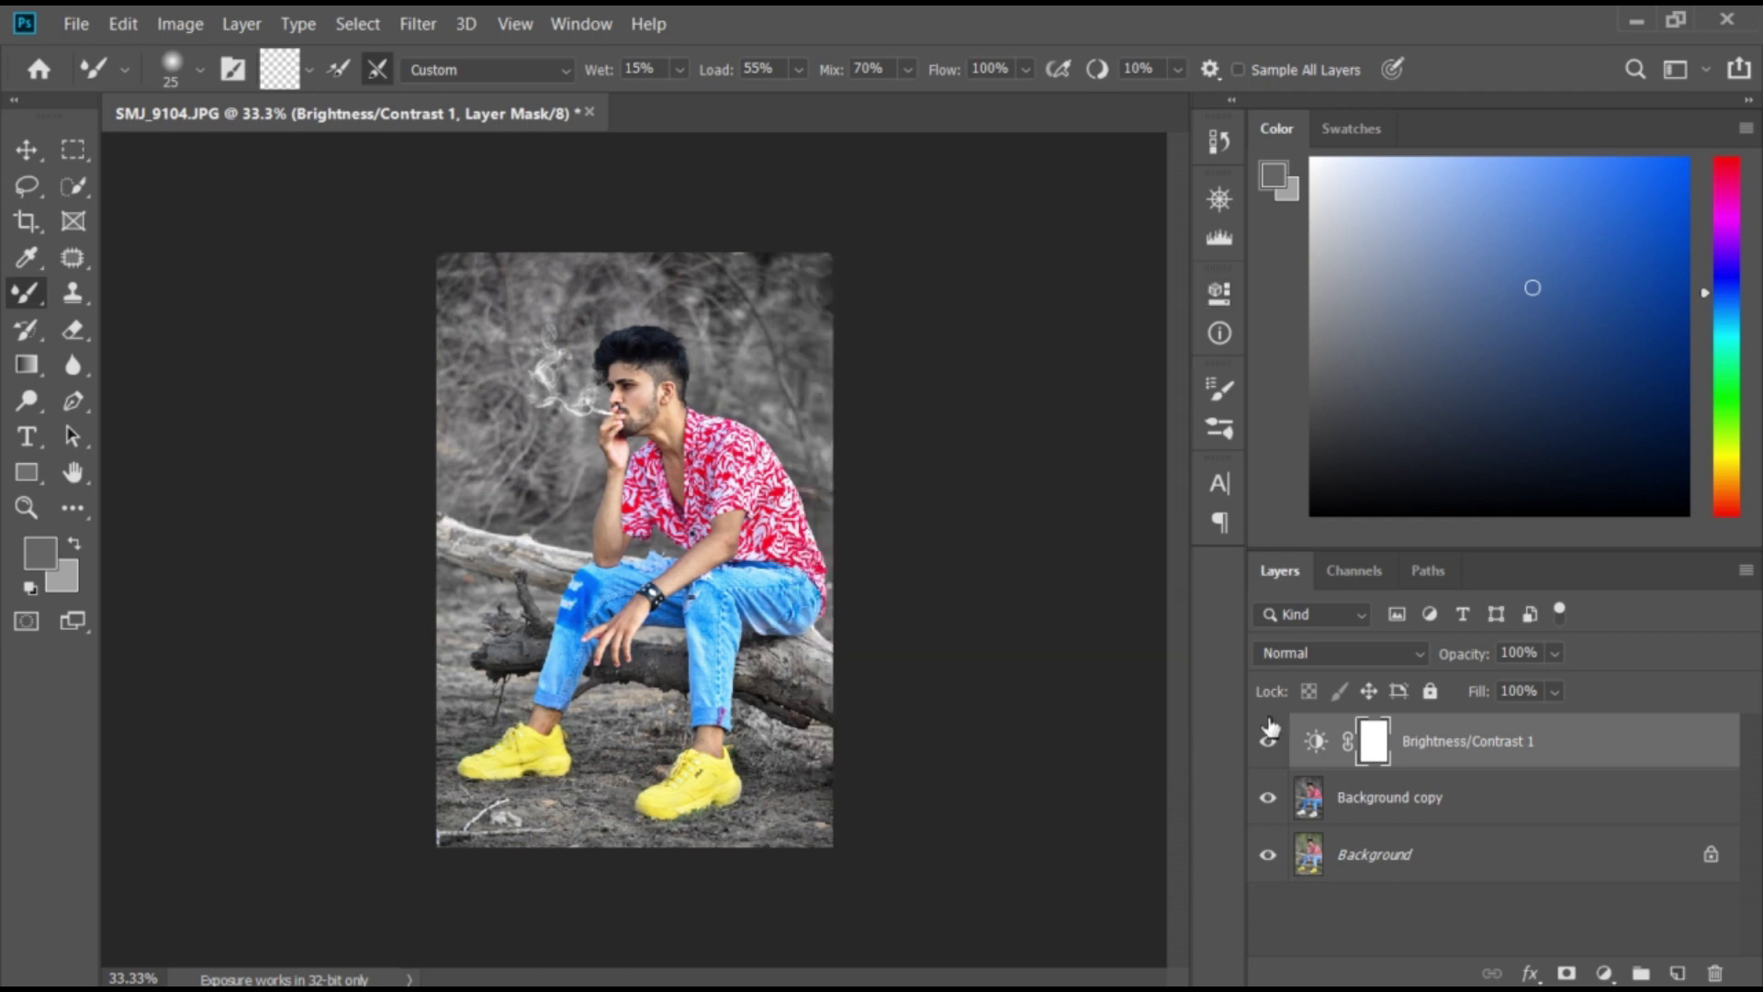
# Step: Merge the Brightness/Contrast layer down into Background copy
pyautogui.rightClick(1383, 755)
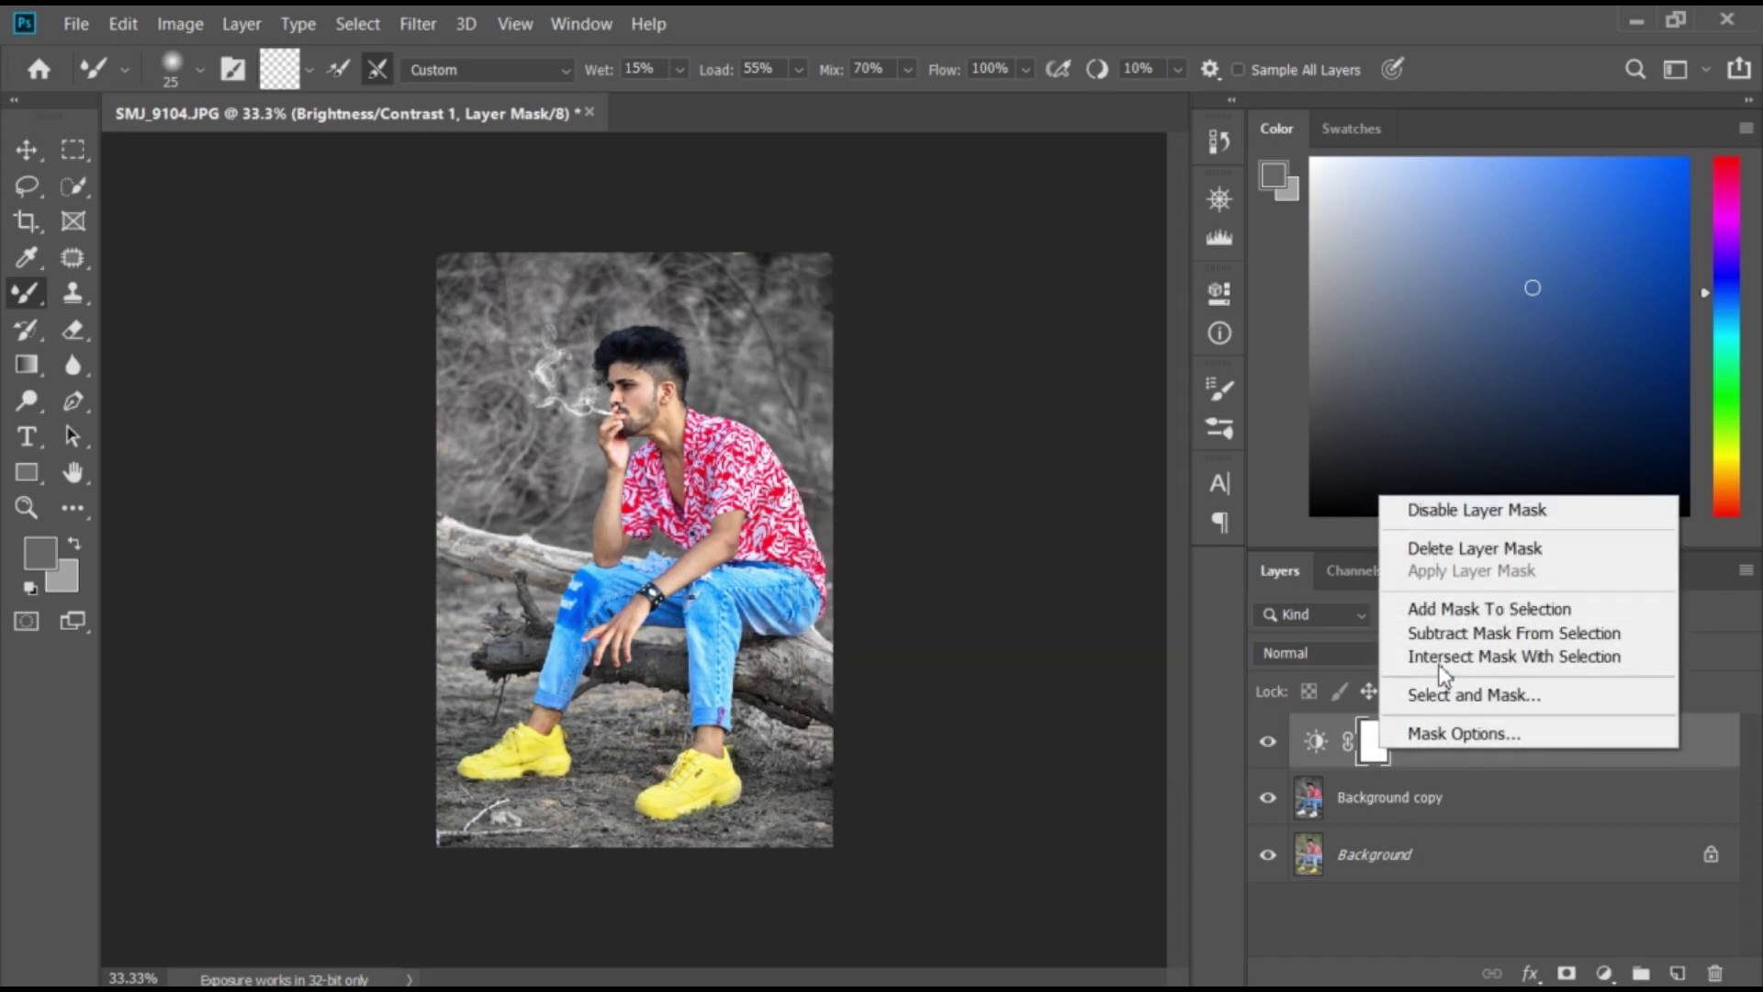
pyautogui.click(1375, 744)
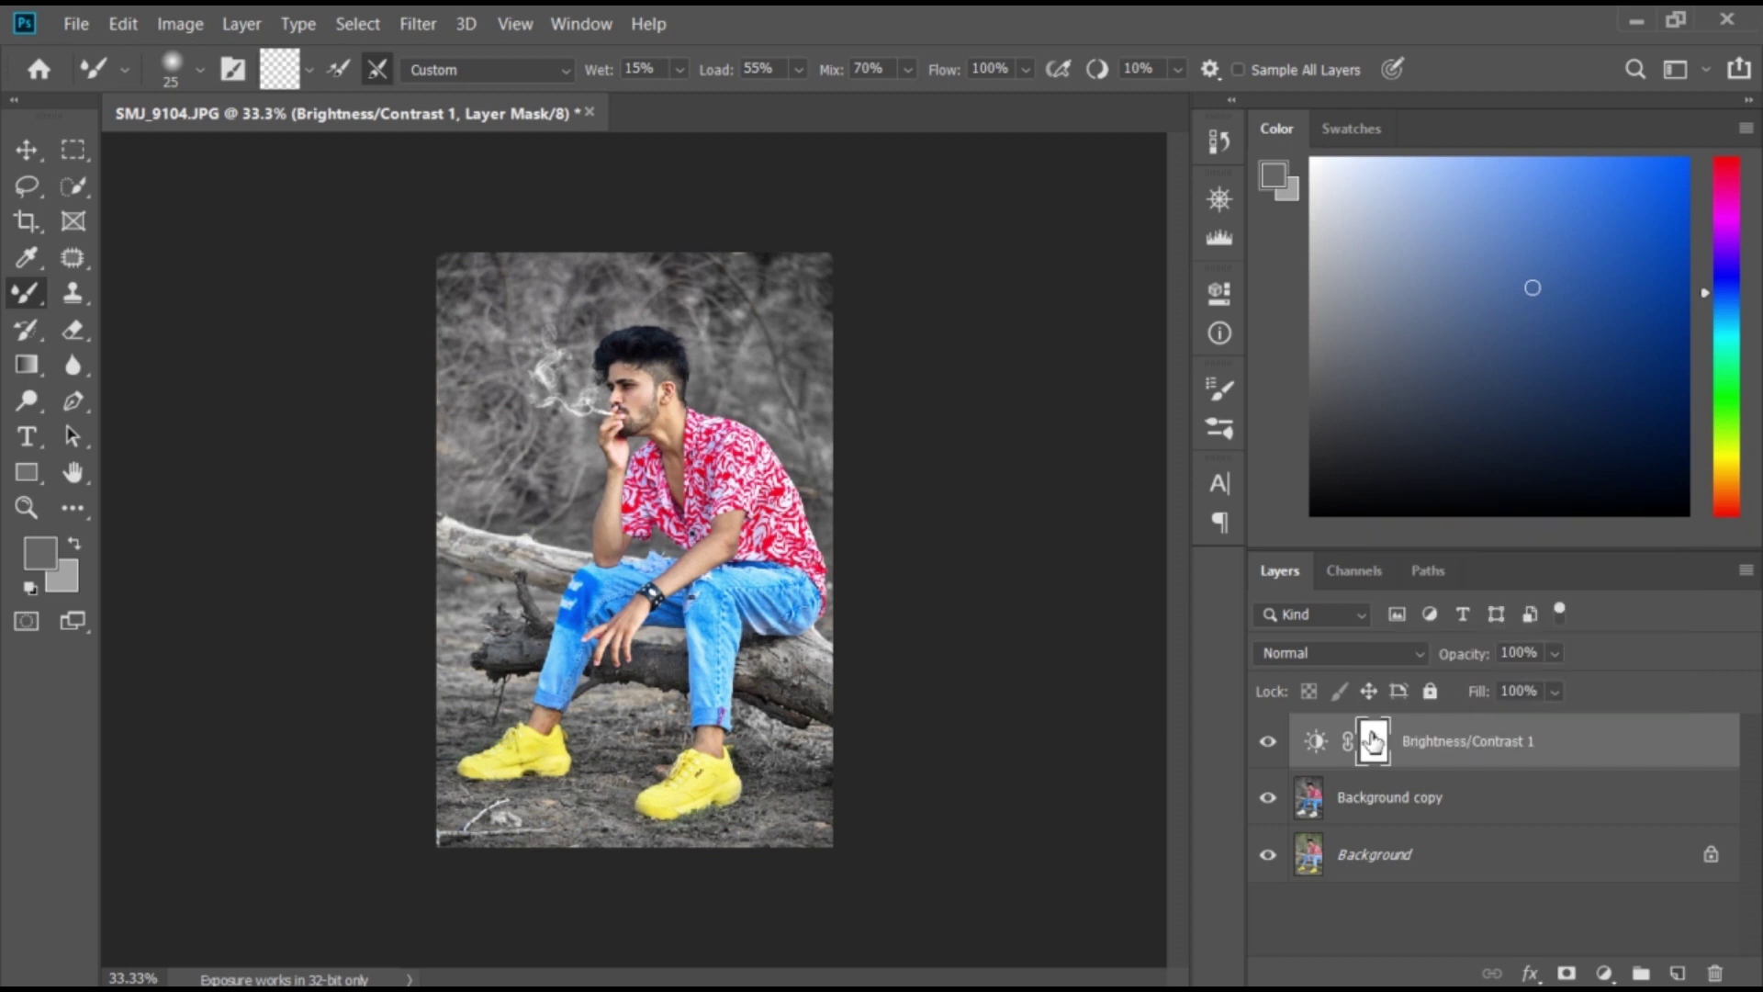
pyautogui.rightClick(1373, 742)
pyautogui.click(1373, 742)
pyautogui.rightClick(1423, 740)
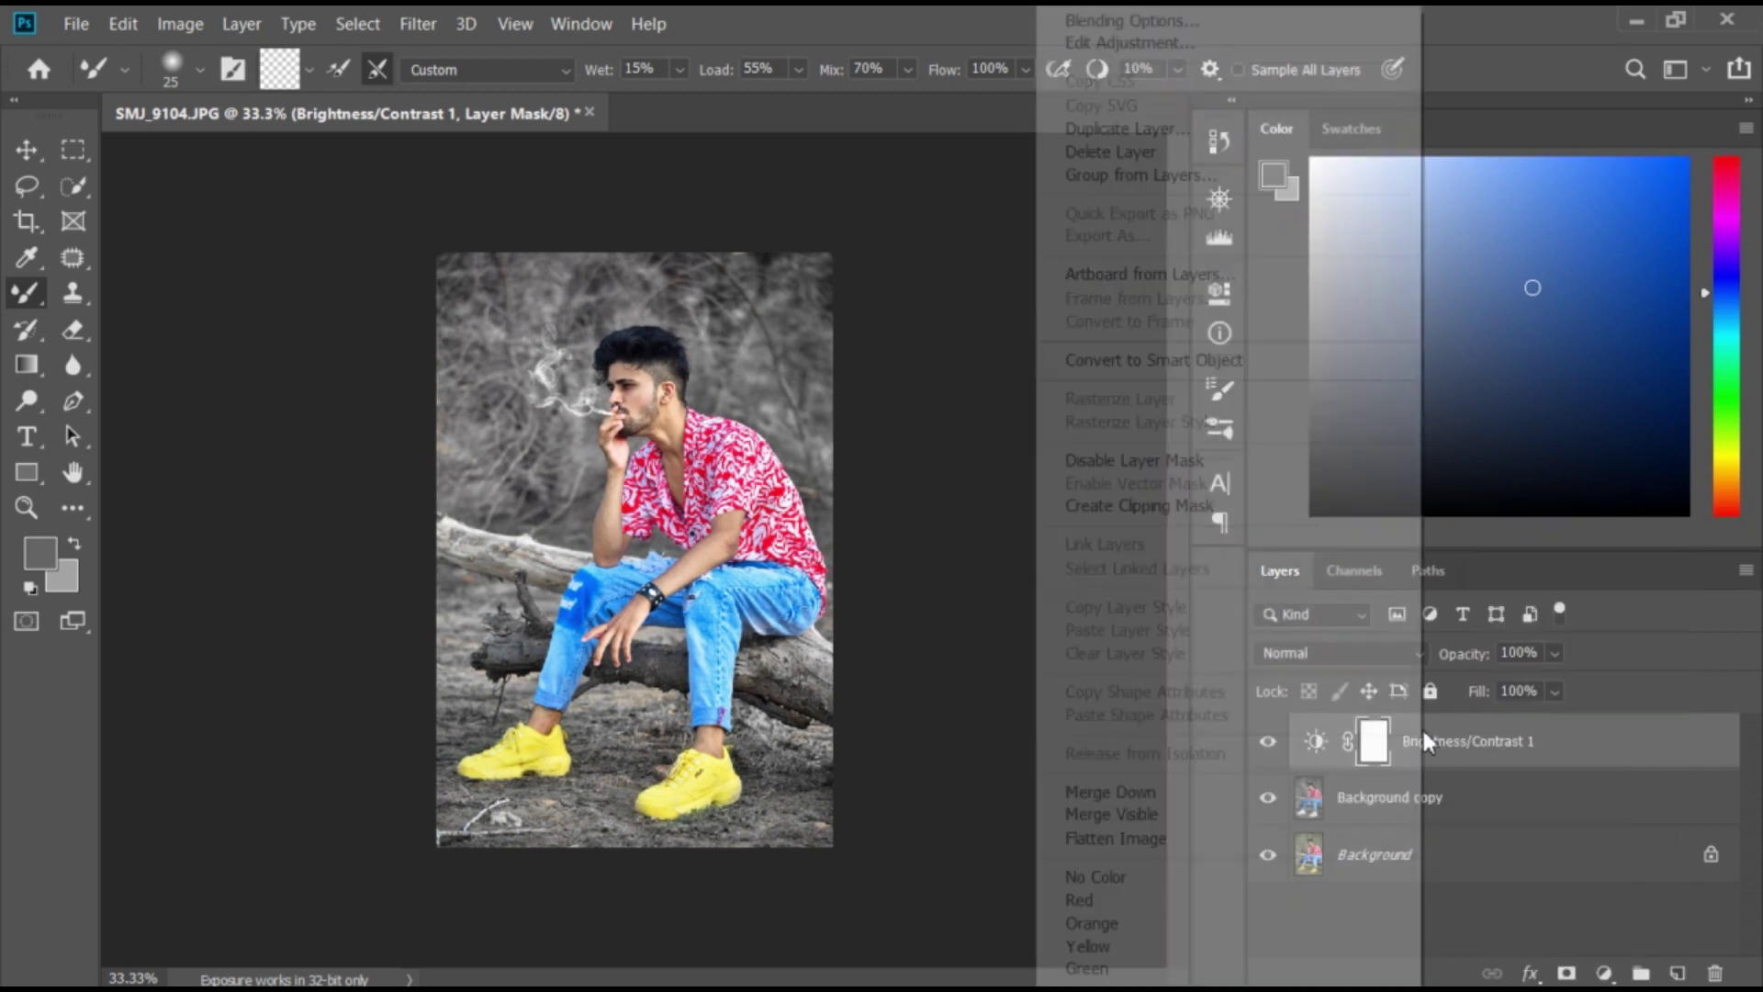
pyautogui.click(1194, 792)
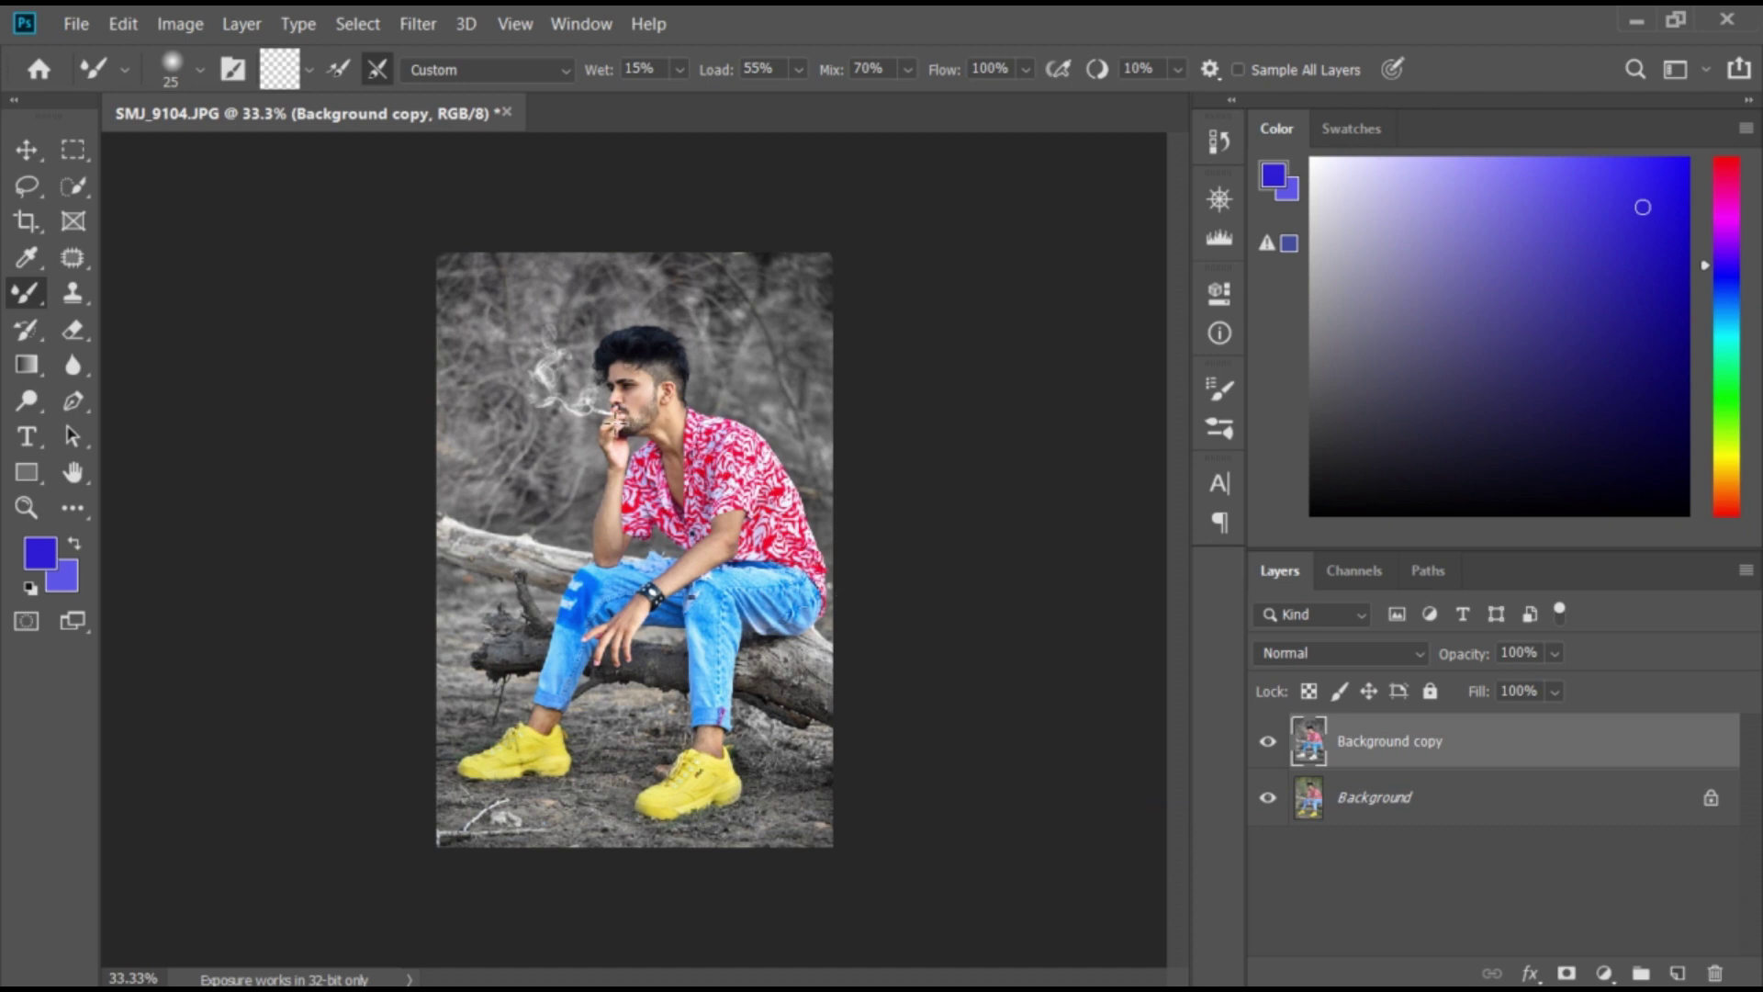
# Step: Save the portrait as SMJ_9104 with JPEG (*.JPG;*.JPEG;*.JPE) as the file format
pyautogui.click(81, 21)
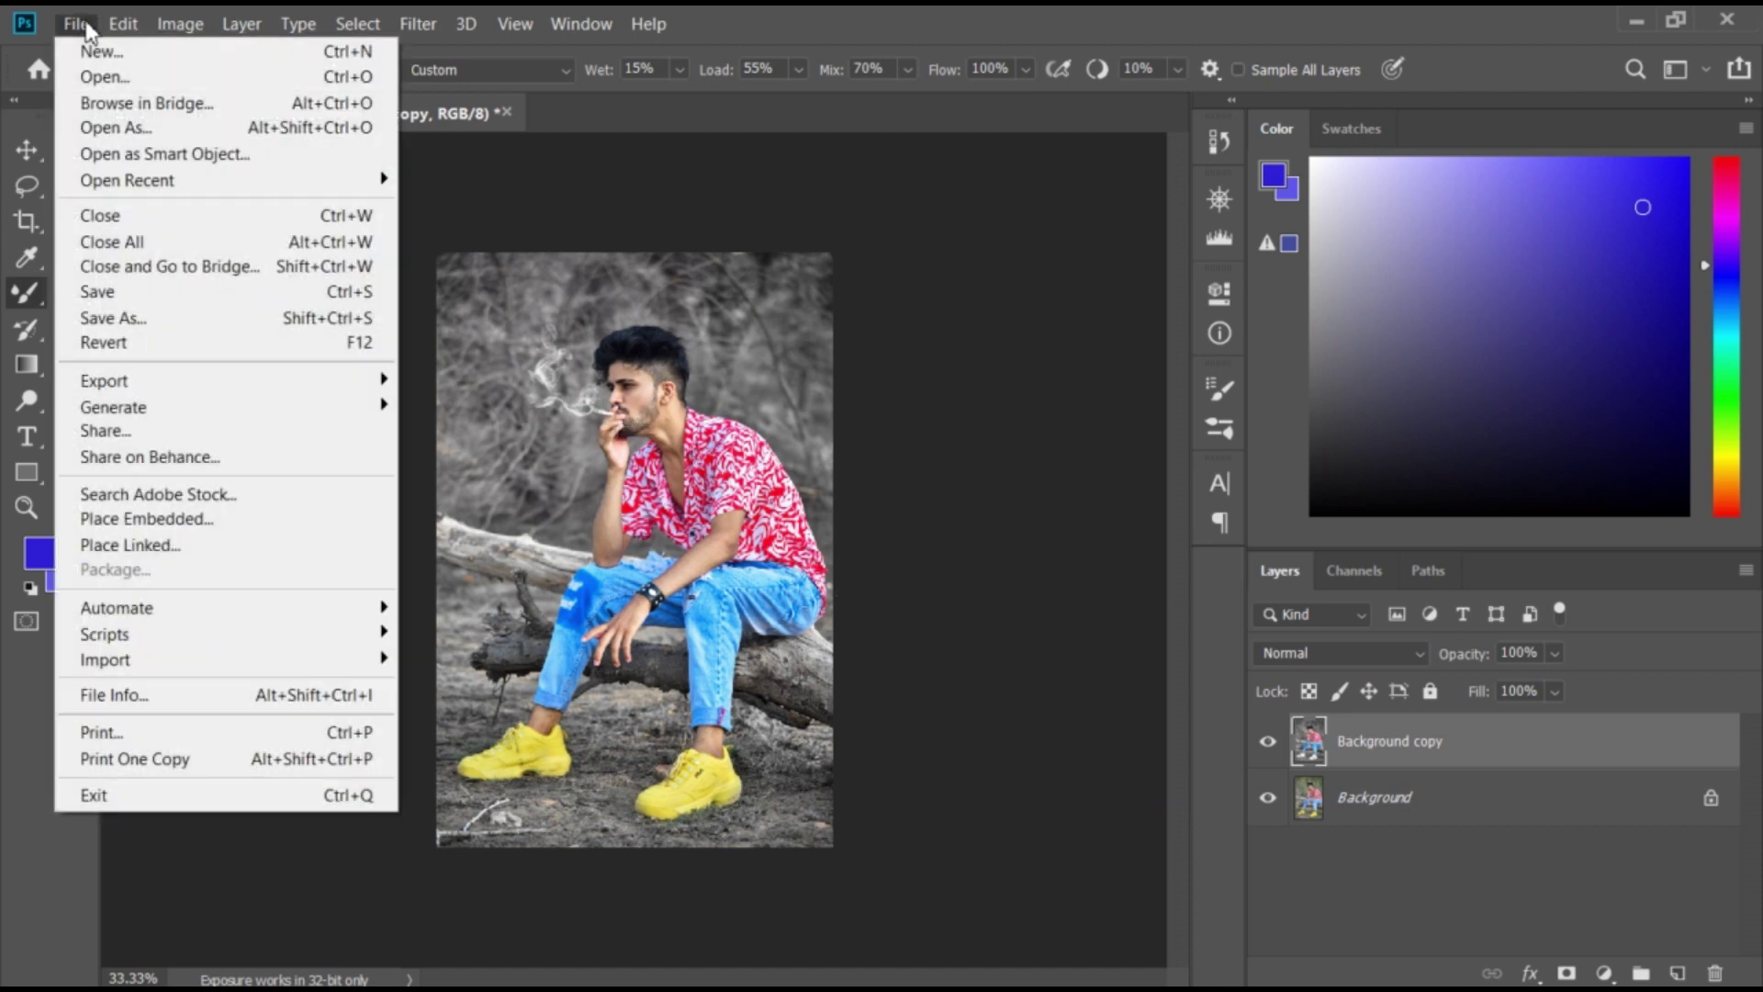
pyautogui.click(149, 315)
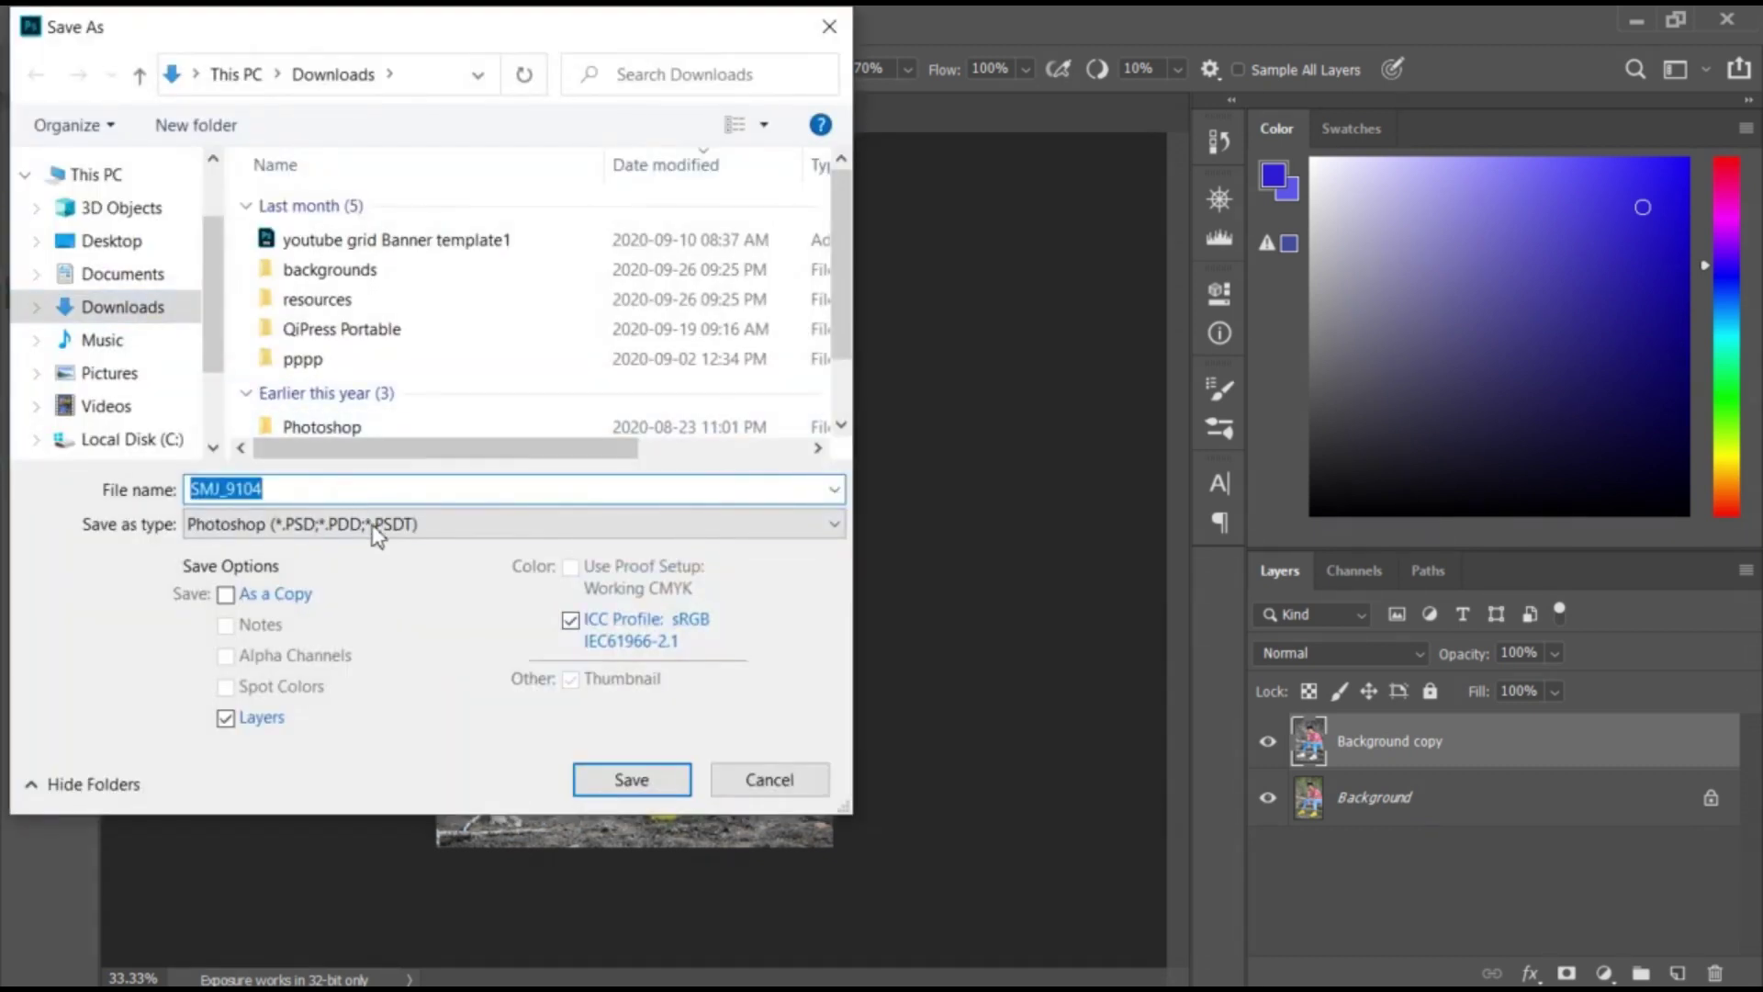
pyautogui.click(378, 525)
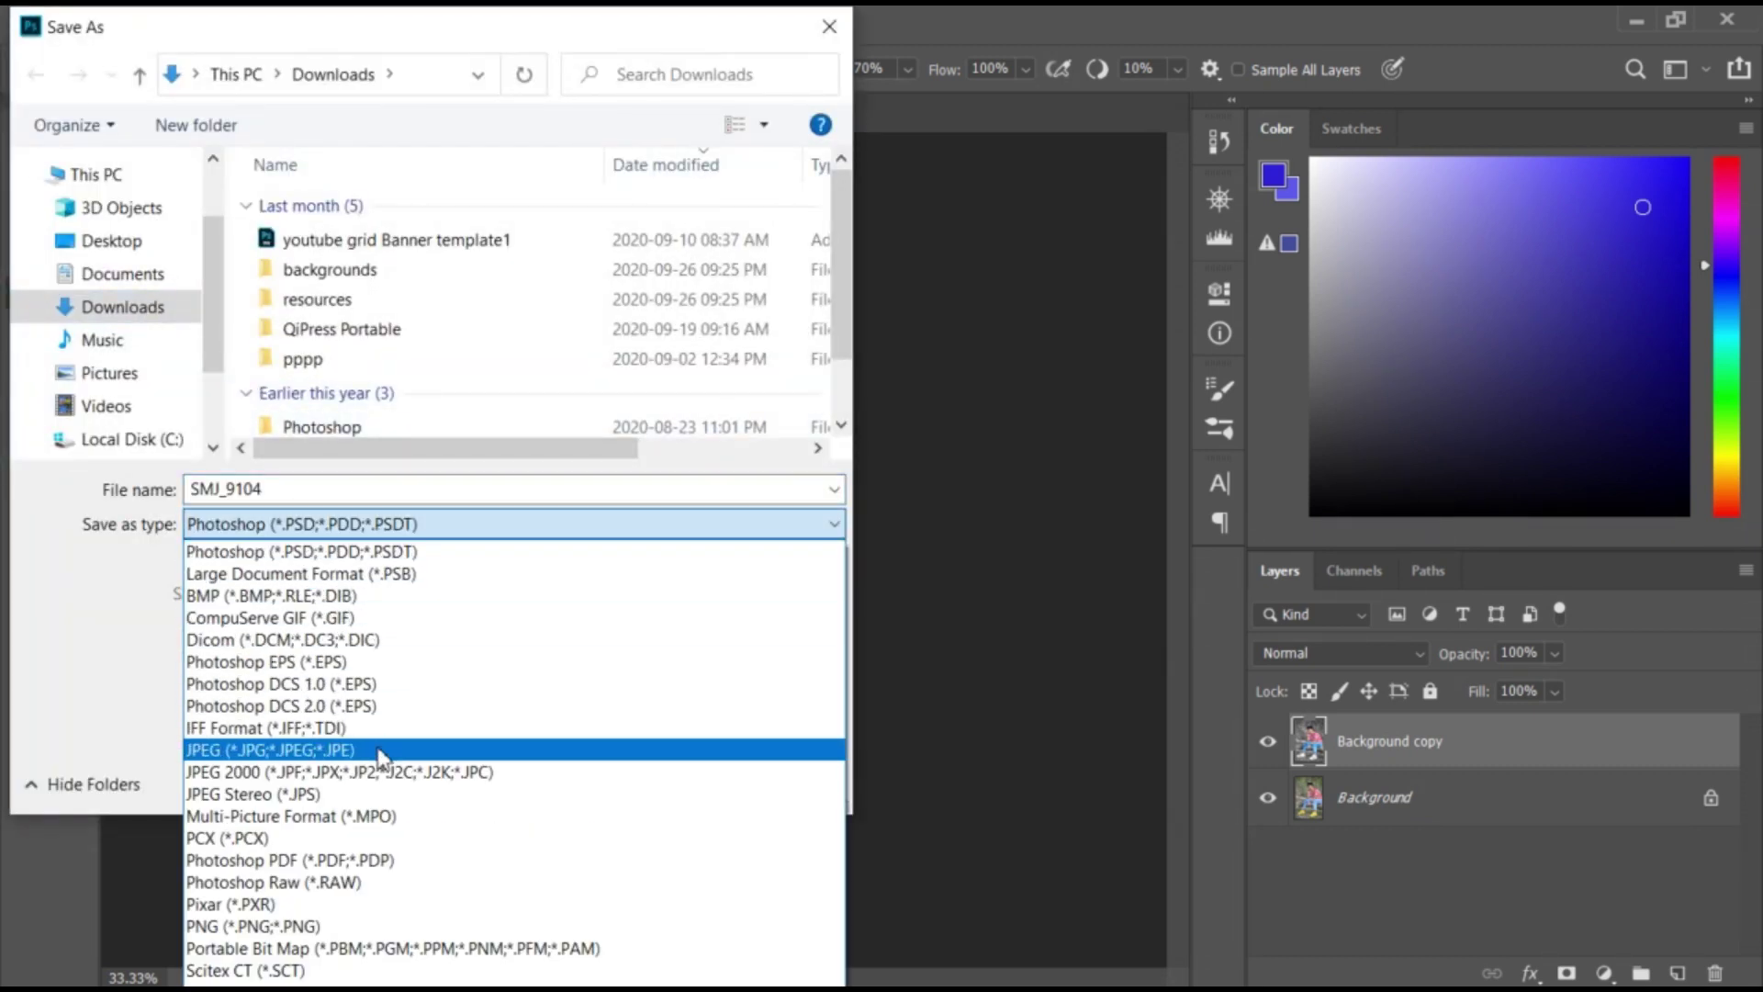
pyautogui.click(378, 750)
pyautogui.scroll(-3, 450, 391)
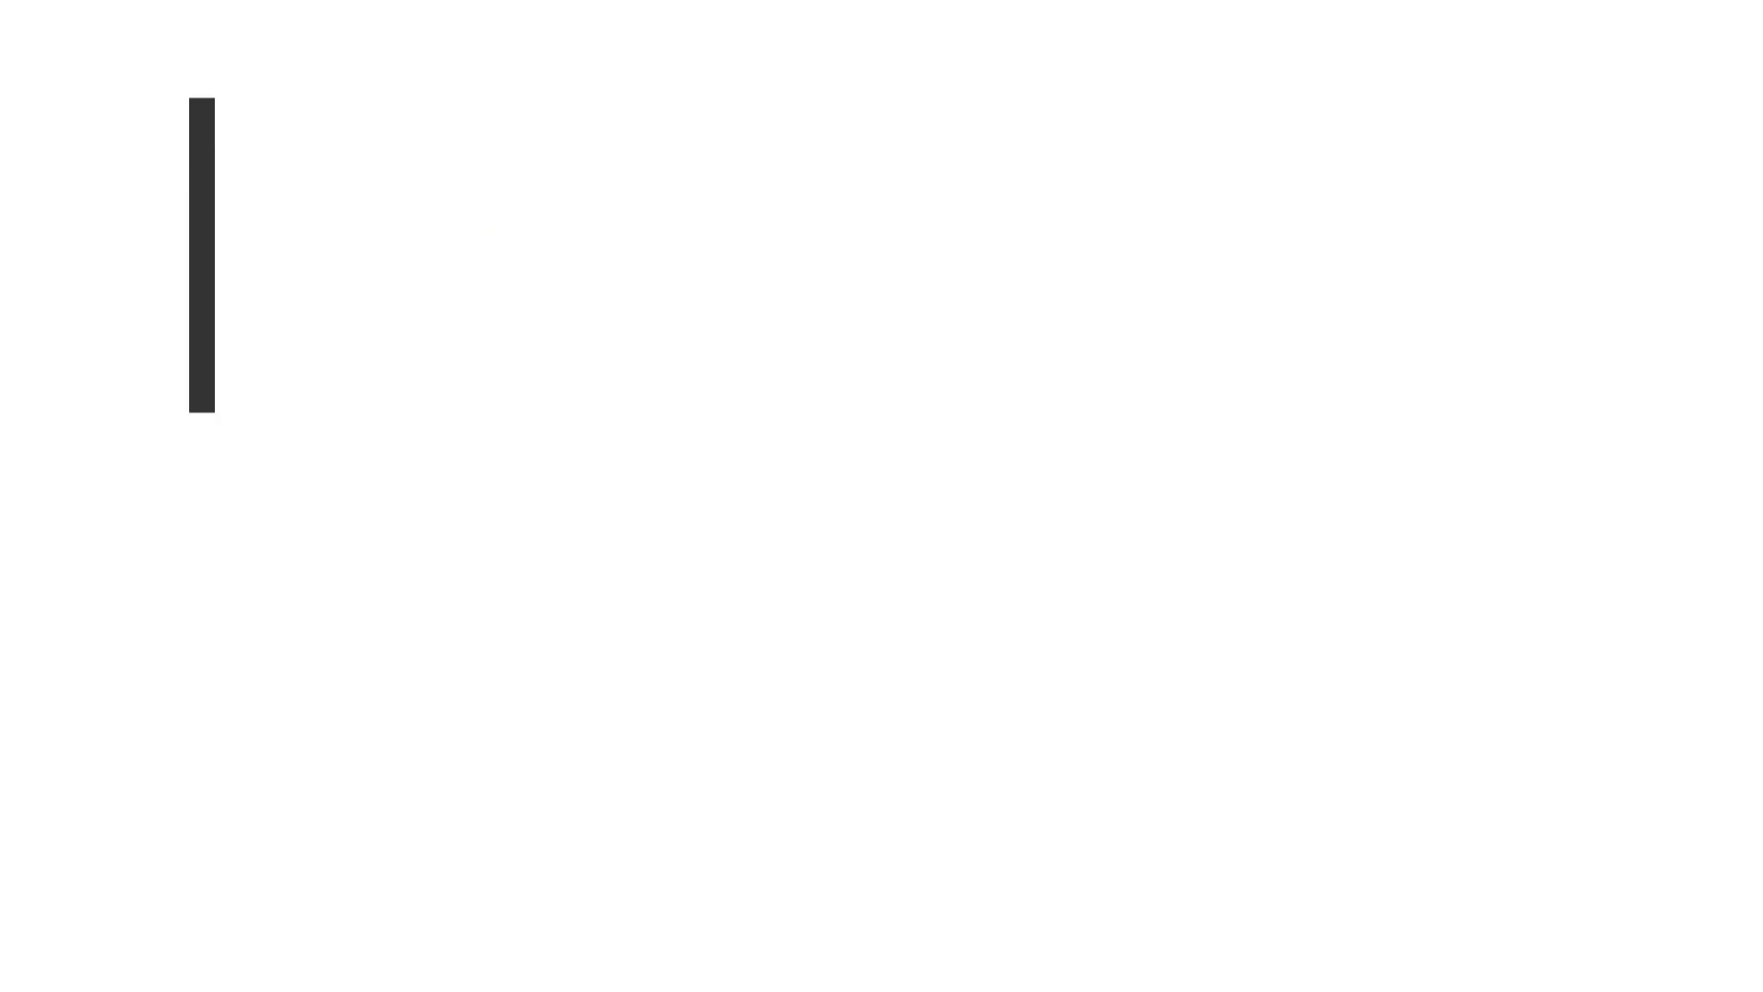